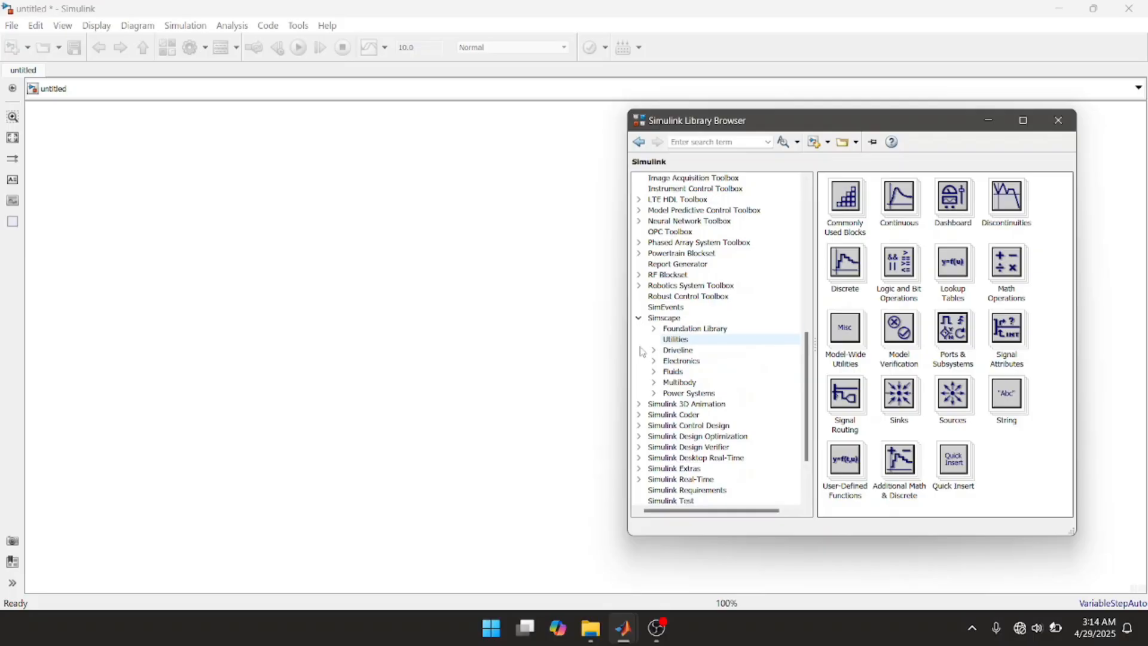
Step: Add a powergui block to the model from Simscape Power Systems, Specialized Technology, Fundamental Blocks
left_click(655, 394)
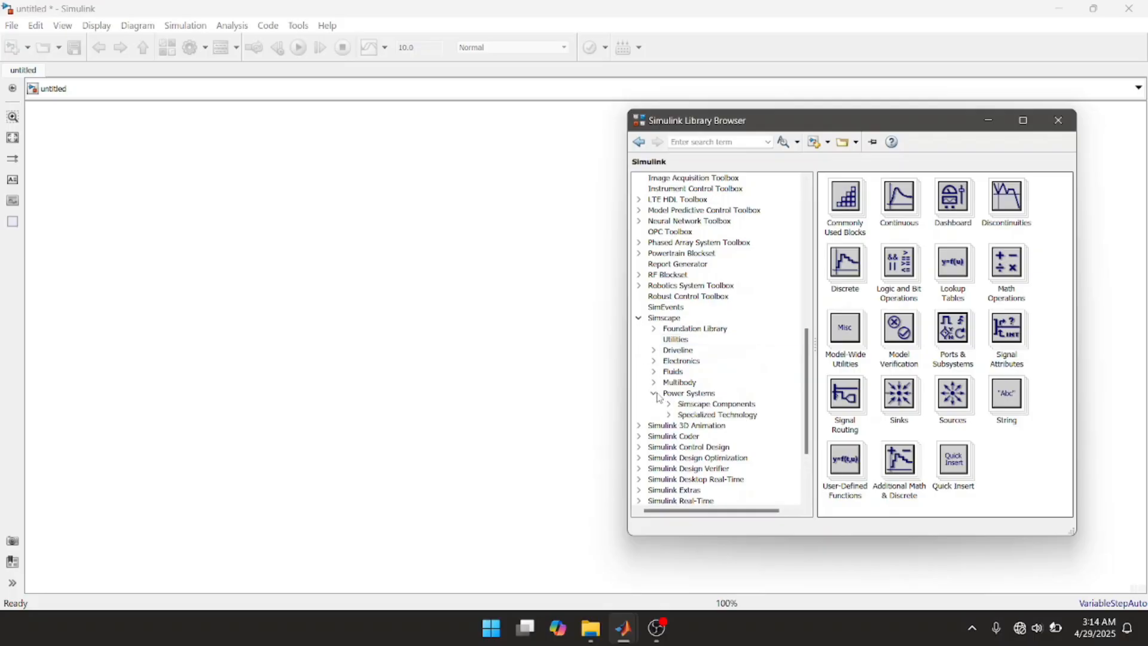
left_click(669, 415)
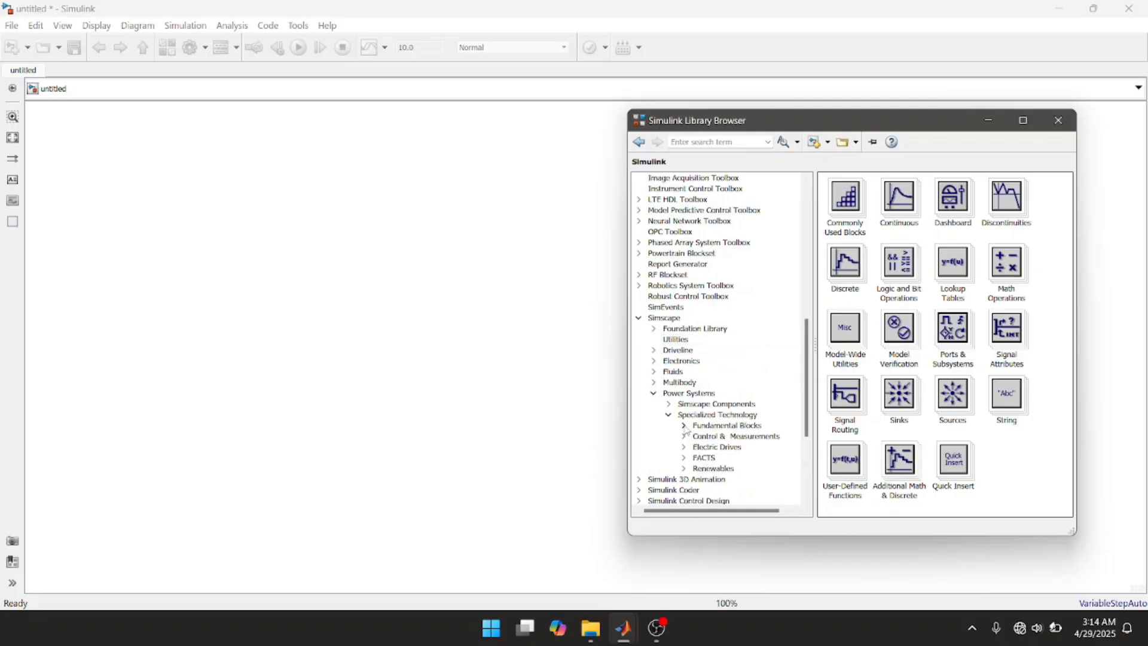
left_click(718, 425)
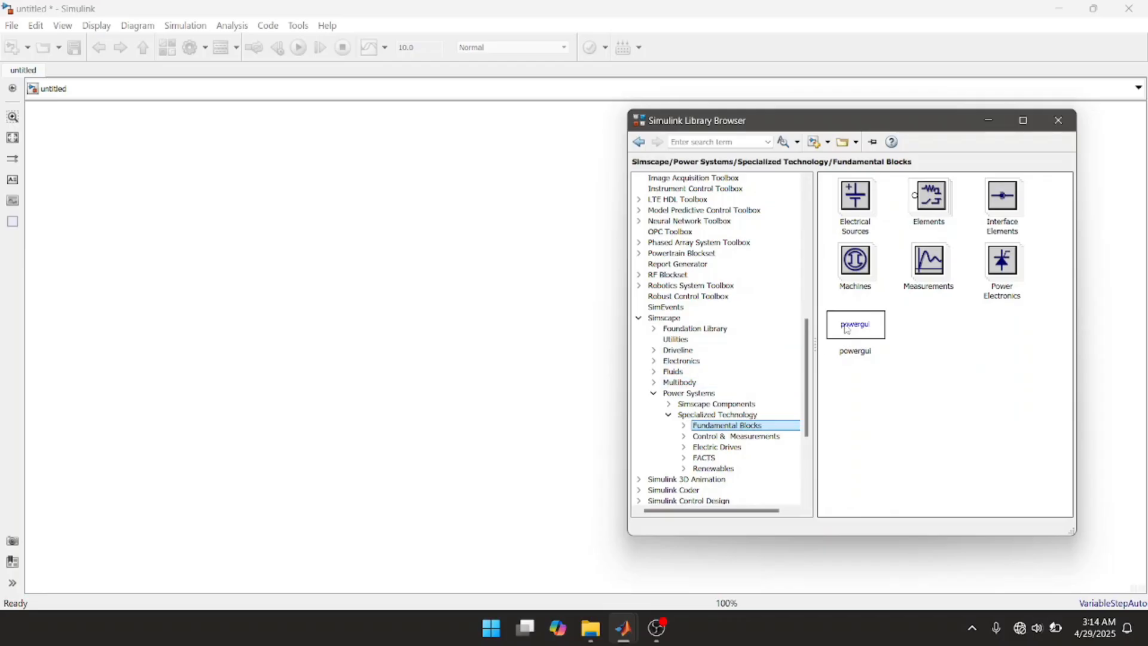
left_click(847, 330)
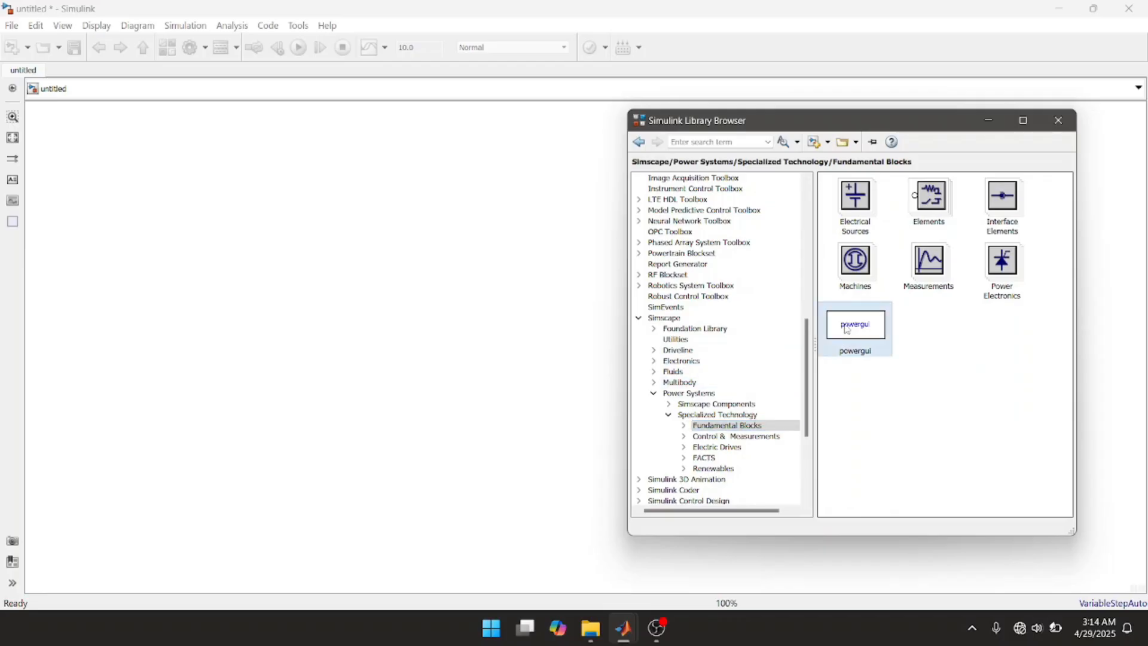
right_click(848, 330)
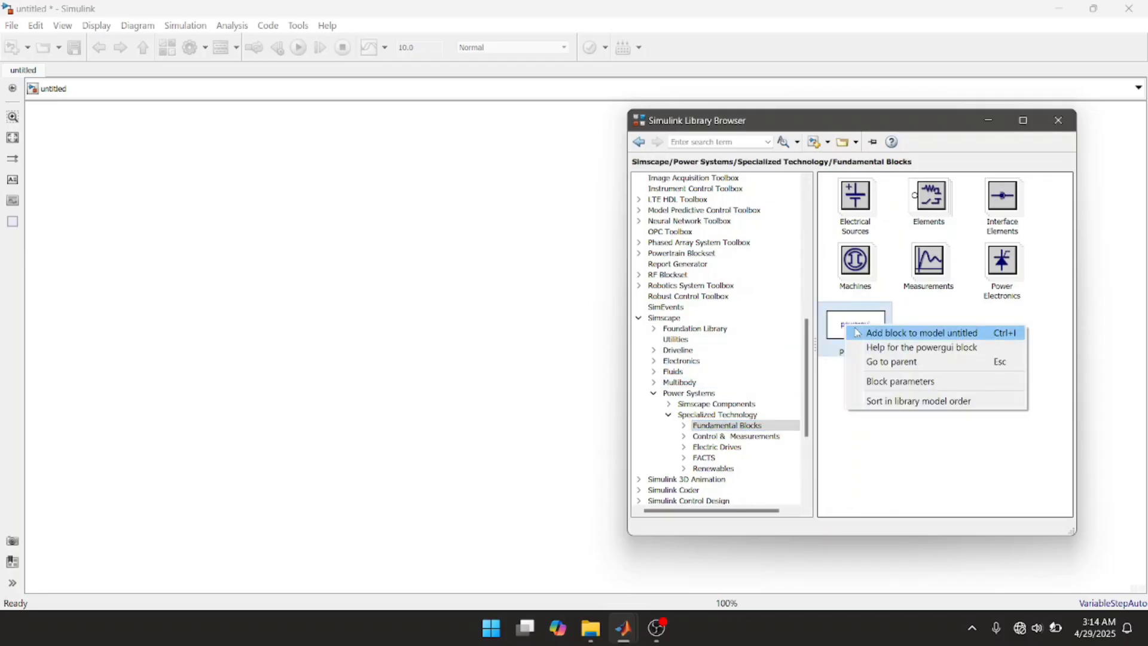
left_click(914, 333)
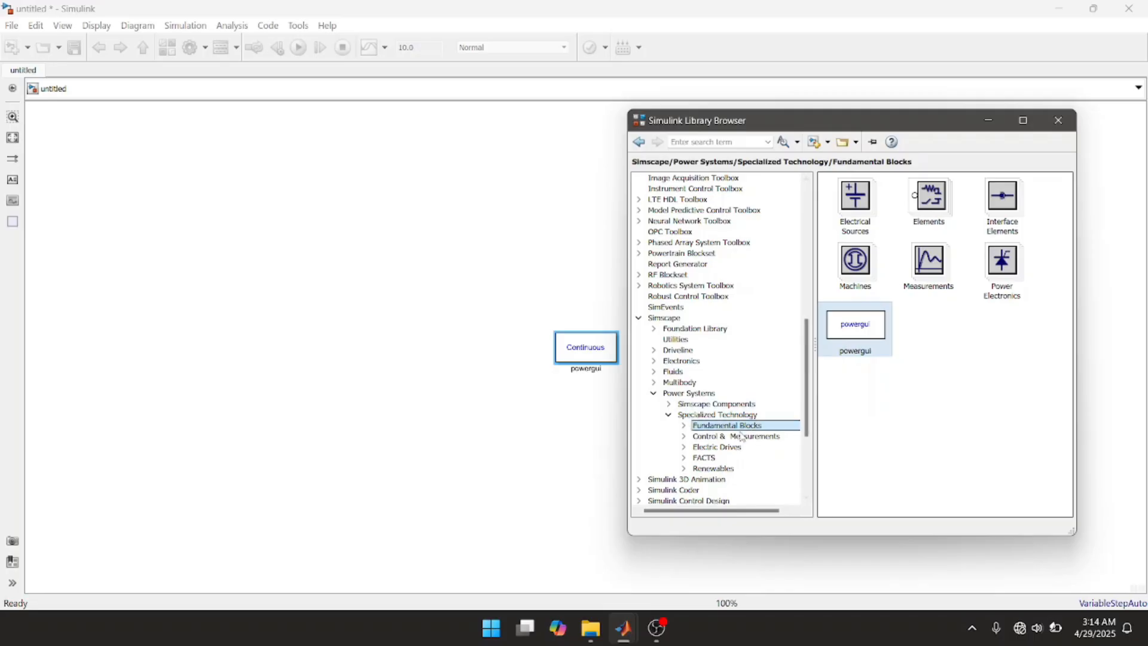
Step: Add a DC Voltage Source block to the model from the Electrical Sources library of Fundamental Blocks
left_click(685, 426)
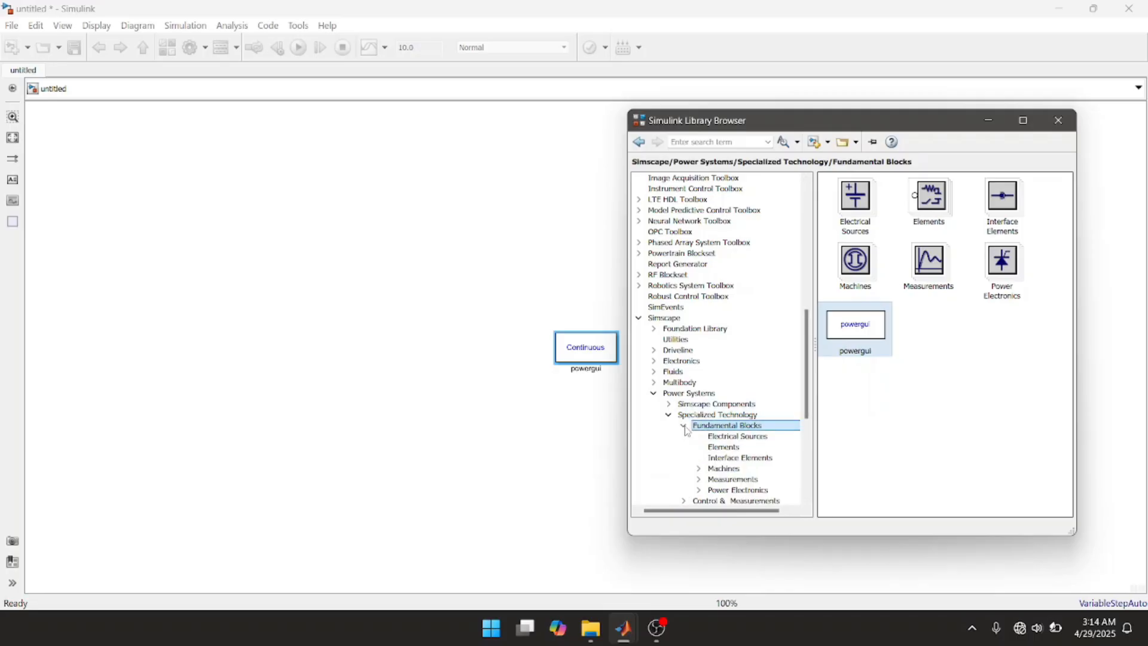
left_click(718, 442)
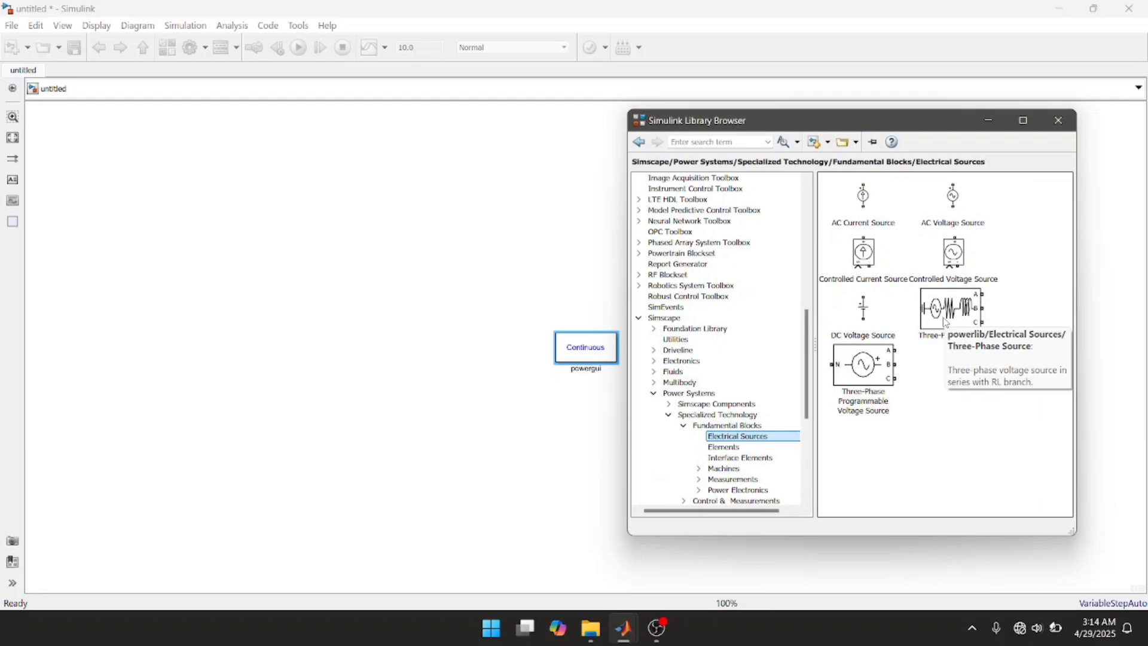
left_click(865, 316)
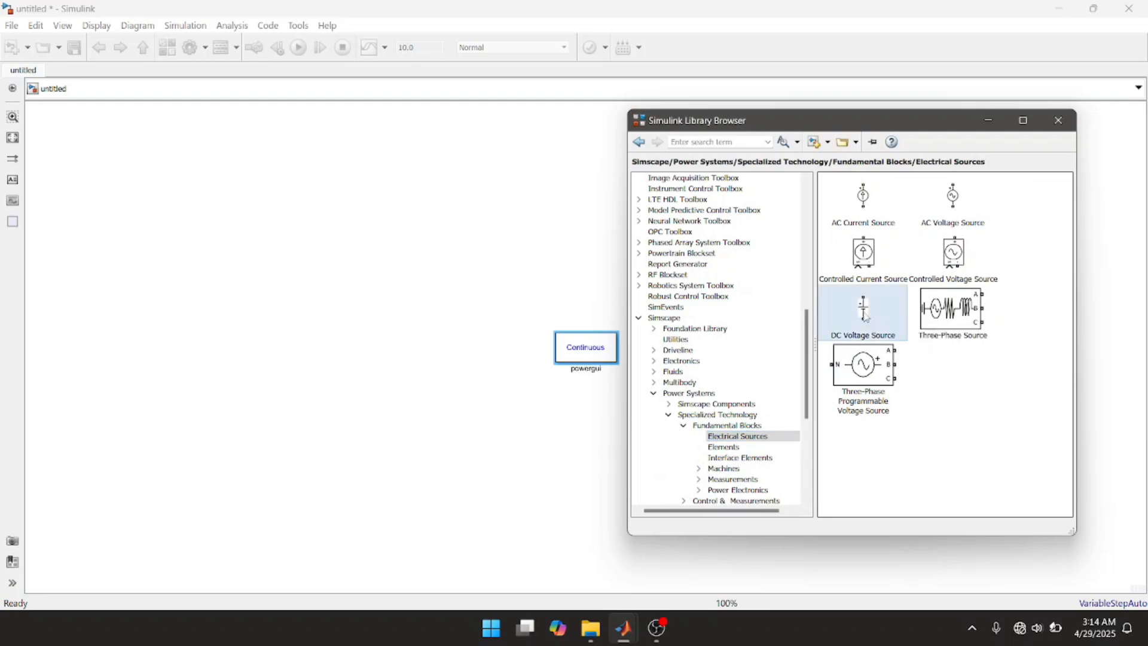
right_click(865, 315)
left_click(876, 322)
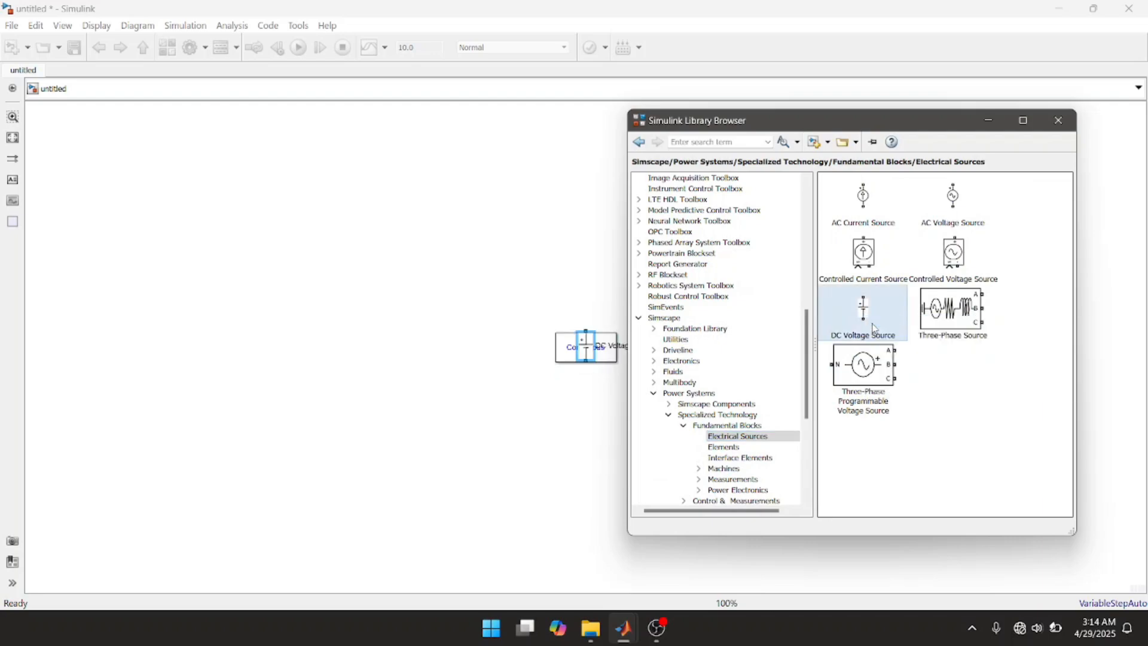
Step: Add a Series RLC Branch block to the model from the Elements library of Fundamental Blocks
left_click(739, 448)
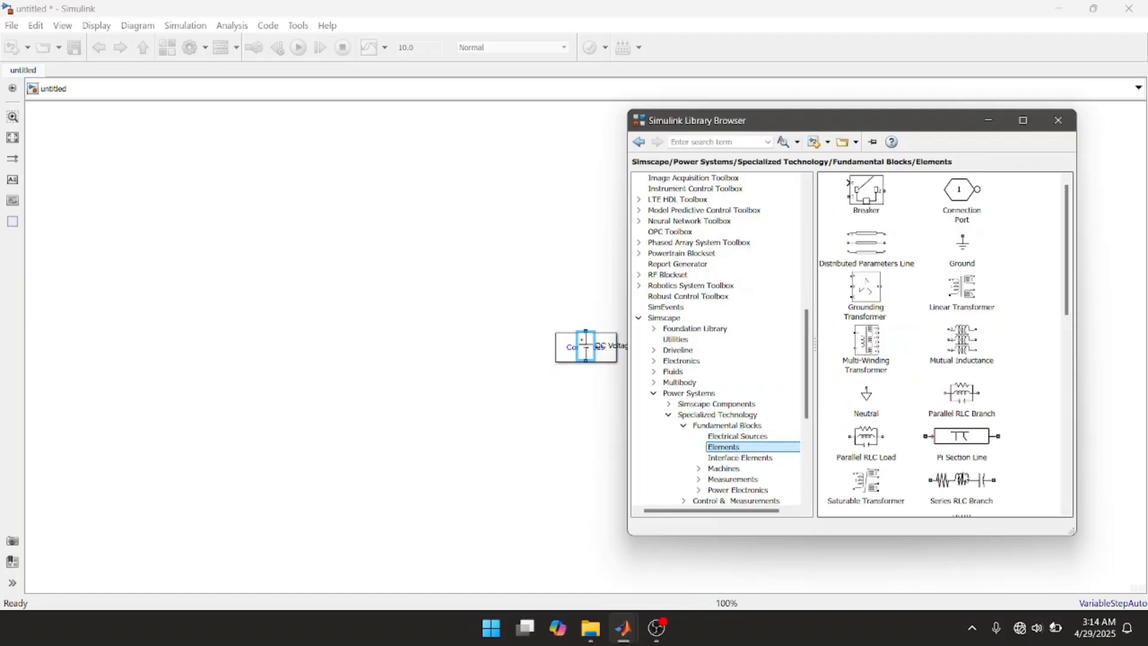
left_click(961, 483)
right_click(967, 479)
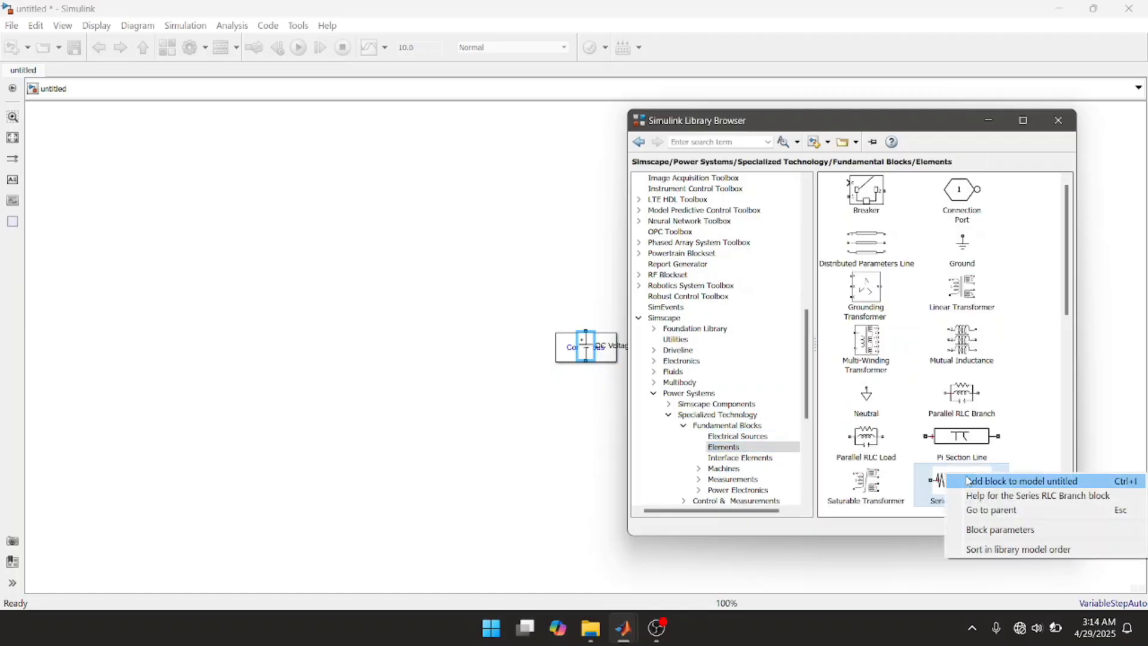
left_click(969, 482)
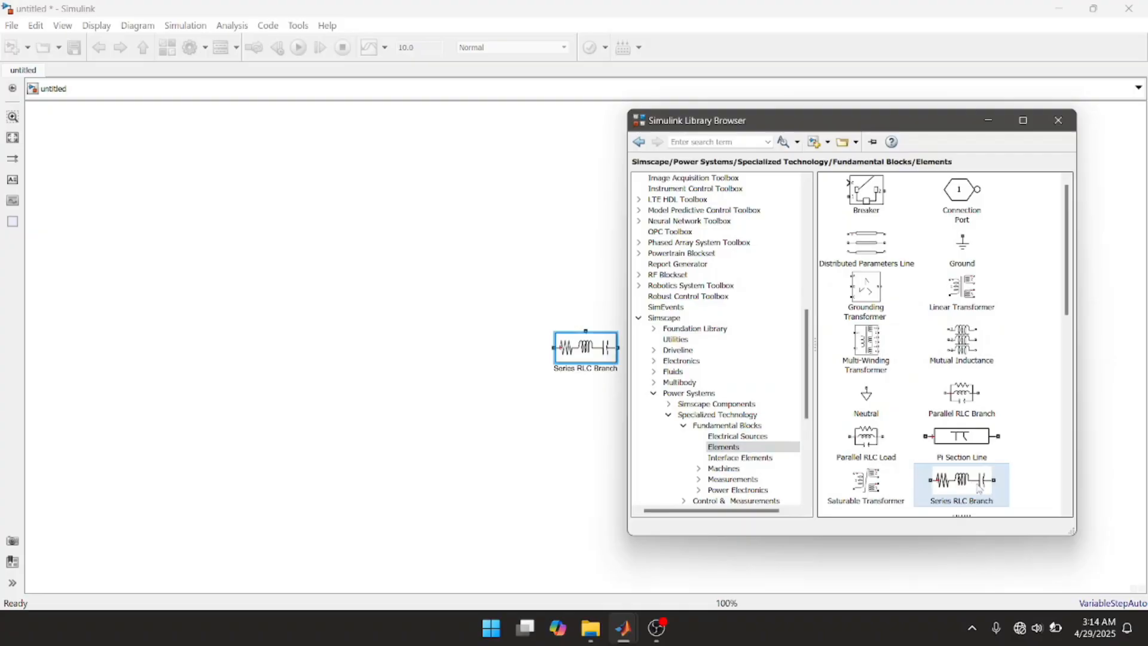
Step: Add a Current Measurement block and a Voltage Measurement block to the model from the Measurements library
left_click(736, 479)
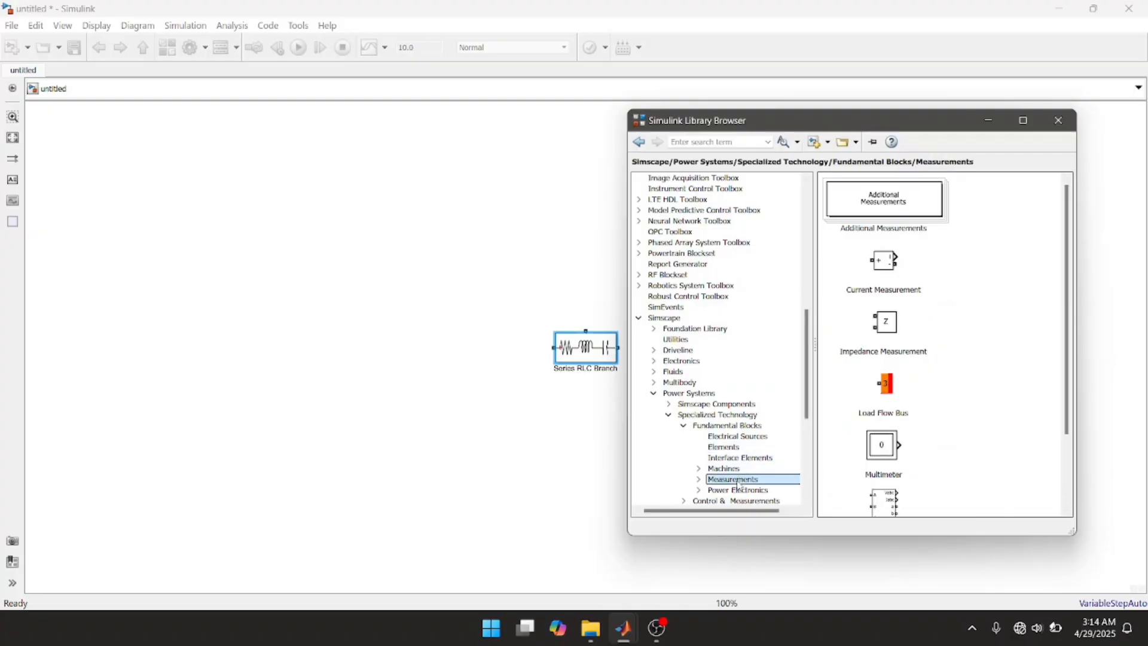
left_click(895, 263)
right_click(895, 264)
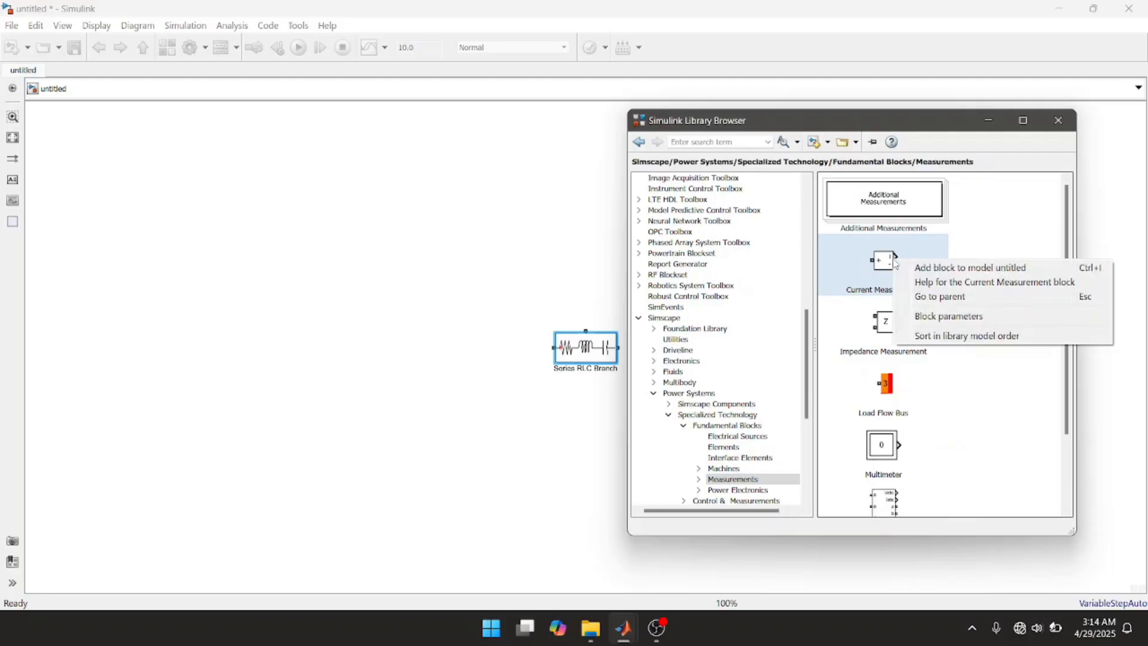
left_click(907, 269)
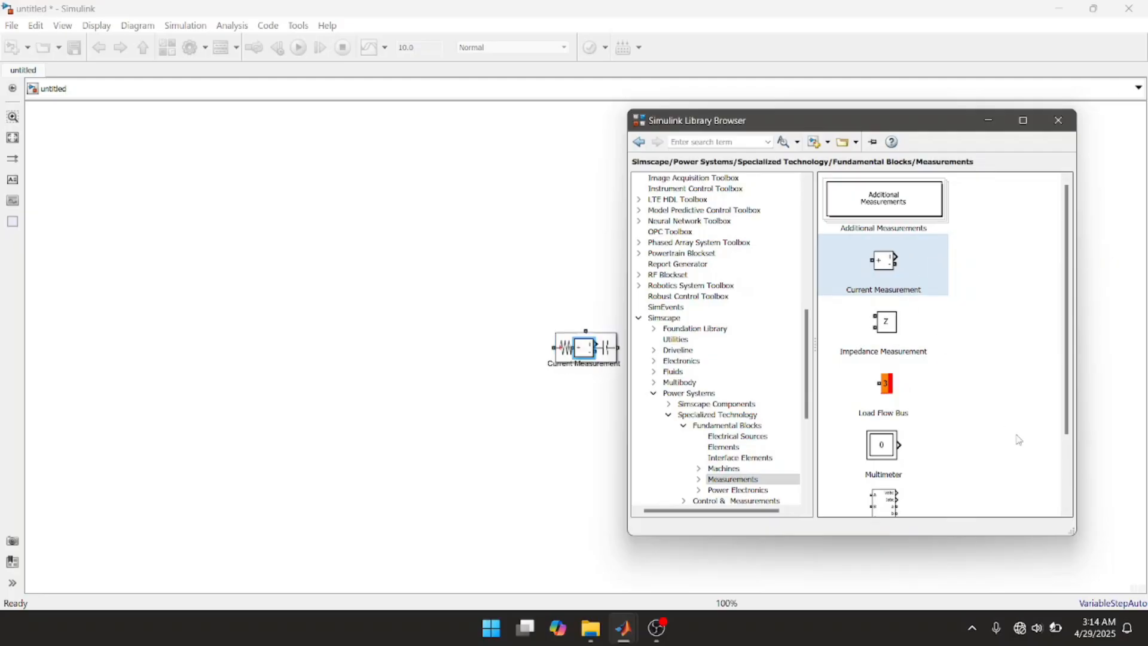
scroll(1066, 513, "down", 3)
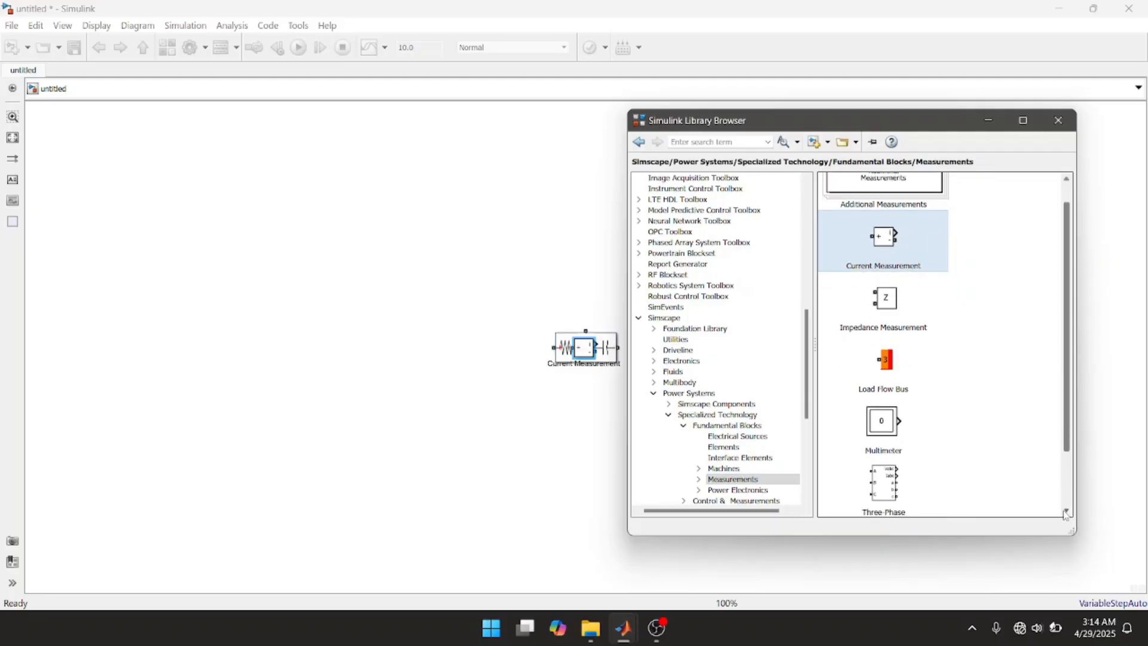
left_click(886, 482)
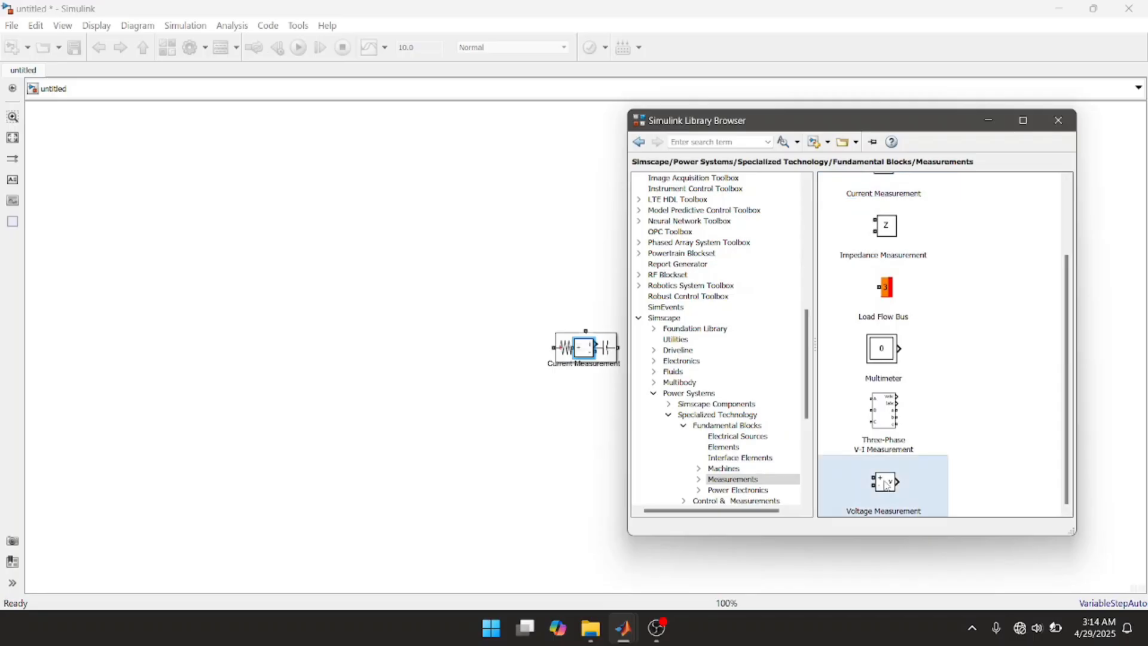
right_click(885, 482)
left_click(904, 490)
Step: Add a Diode block to the model from the Power Electronics library of Fundamental Blocks
left_click(745, 492)
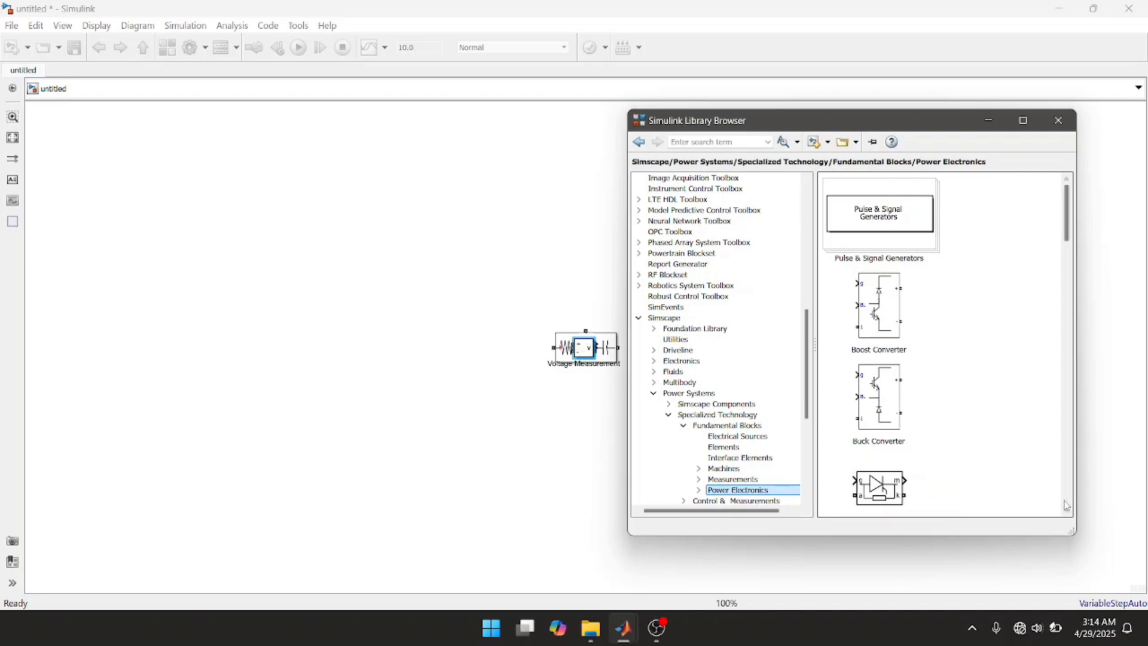
left_click(1066, 511)
left_click(1066, 511)
left_click(1067, 511)
left_click(1066, 510)
left_click(1066, 511)
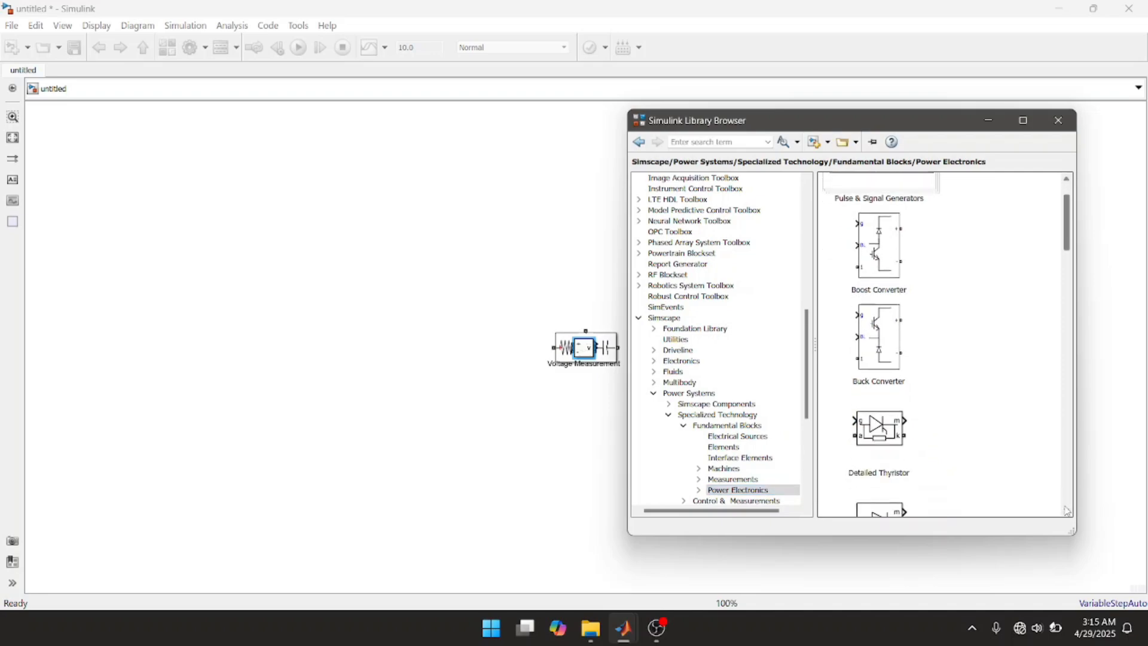
left_click(1066, 510)
left_click(1067, 511)
left_click(1066, 511)
left_click(1066, 510)
left_click(1066, 510)
left_click(1067, 510)
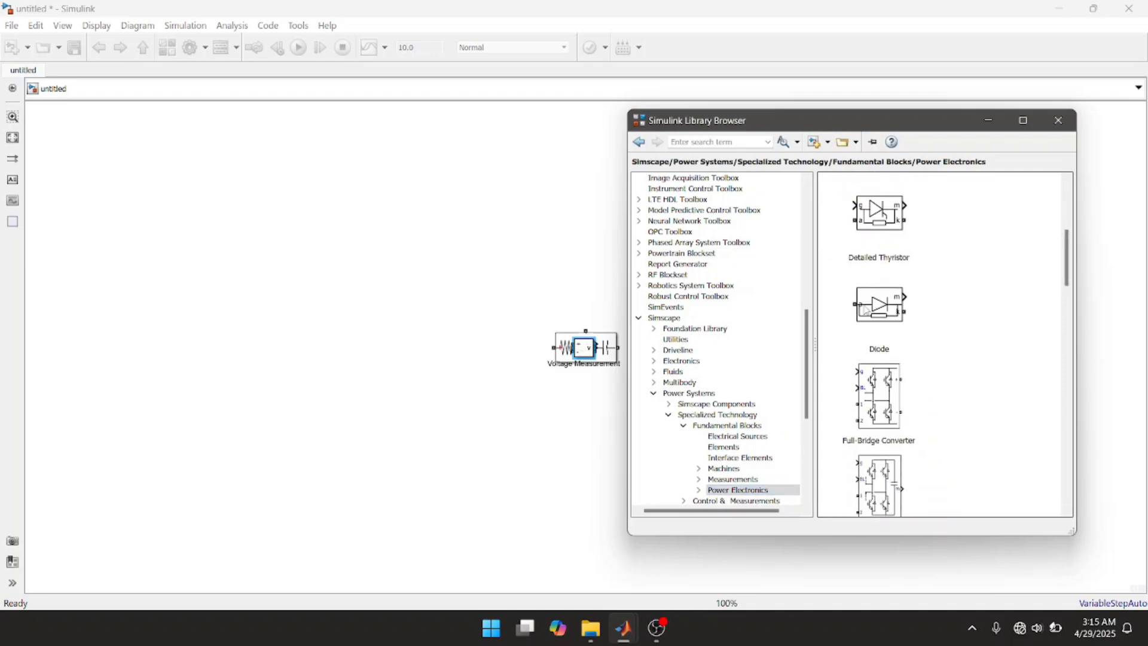
left_click(865, 306)
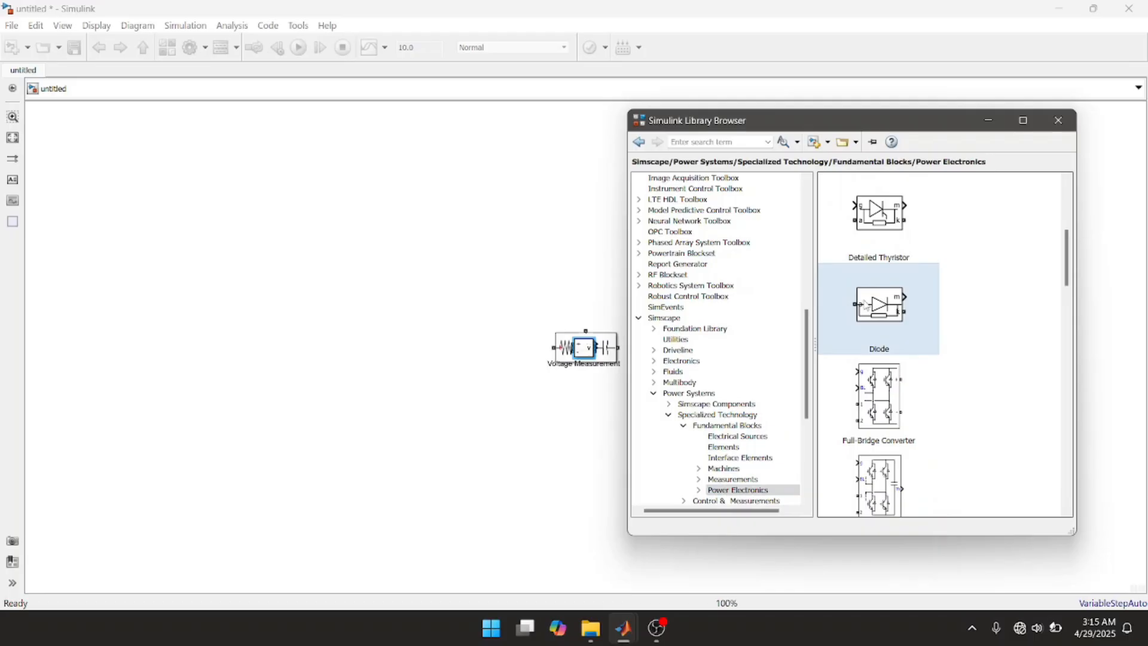
right_click(865, 306)
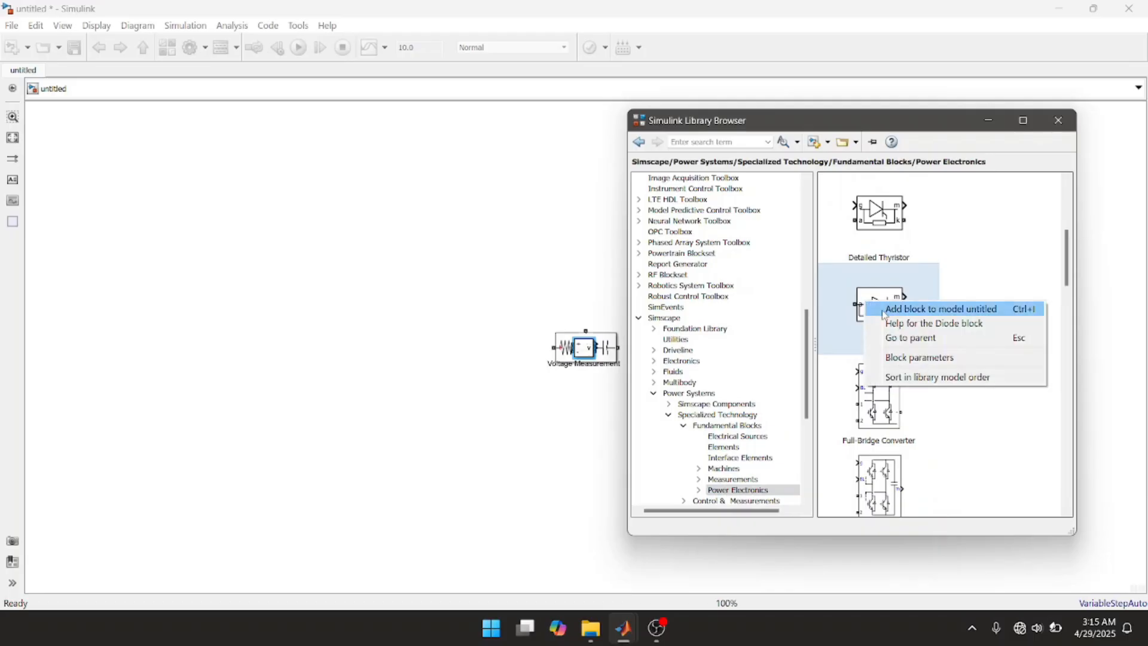
left_click(885, 309)
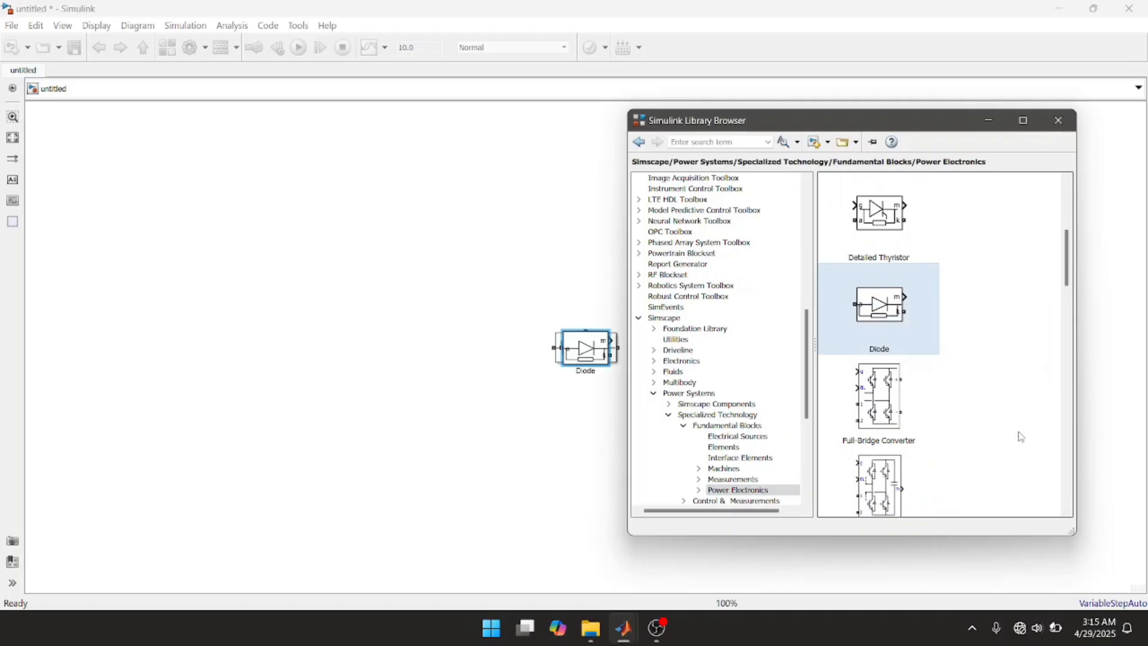
Step: Add a Mosfet block to the model from the Power Electronics library and close the library browser
left_click(1064, 512)
left_click_drag(1065, 512, 1065, 513)
left_click(877, 426)
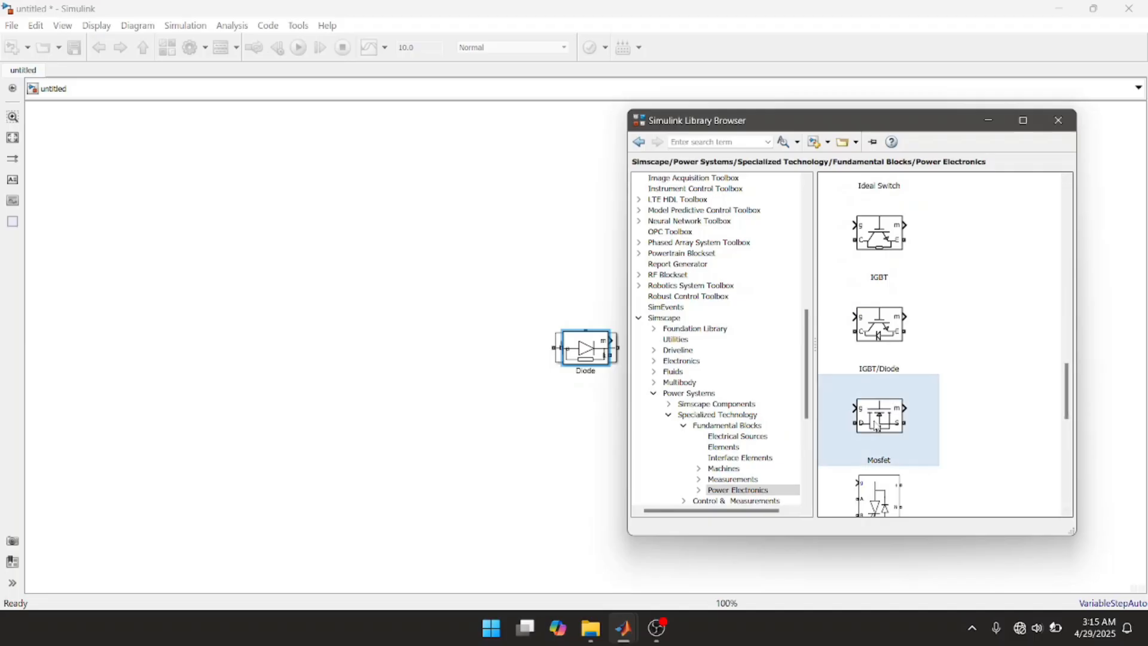
right_click(877, 426)
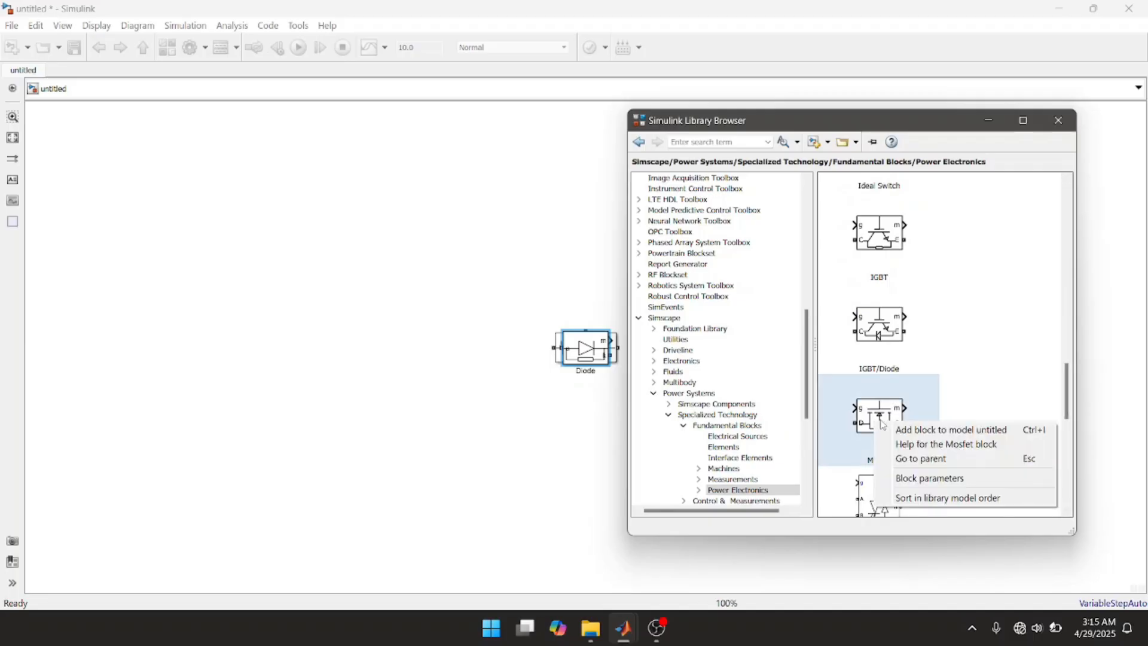
left_click(903, 429)
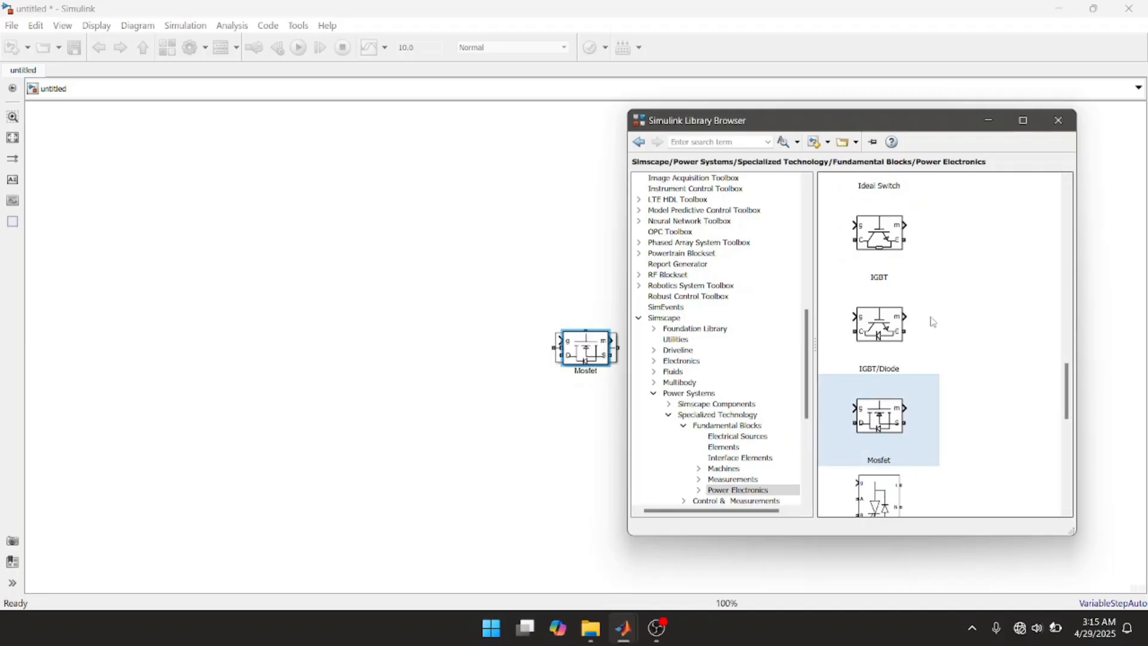
left_click(1057, 121)
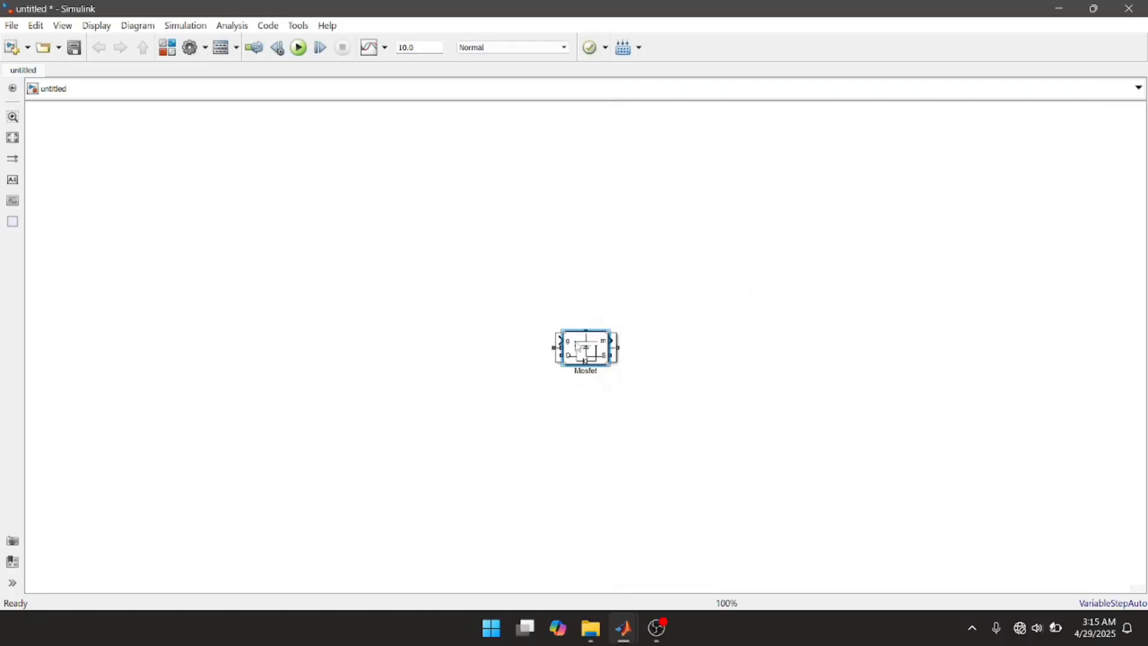
Step: Separate the stacked Mosfet, Diode, Voltage Measurement and Current Measurement blocks, placing the two measurement blocks side by side below the others
left_click_drag(577, 347, 667, 186)
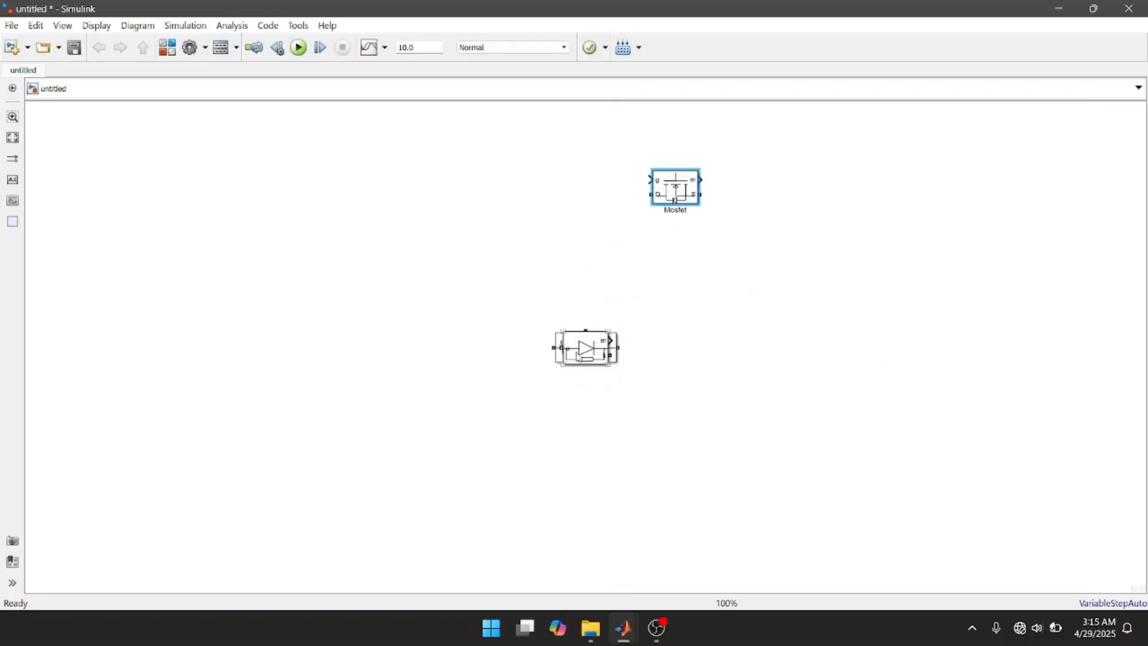
left_click_drag(579, 358, 743, 414)
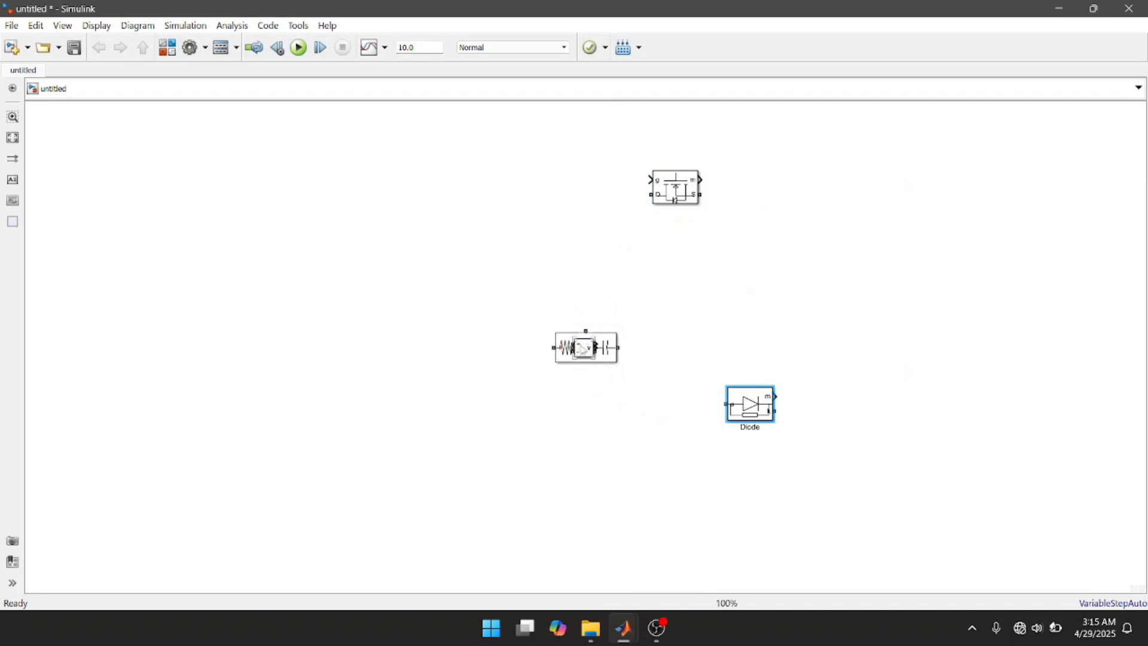
left_click_drag(582, 349, 480, 385)
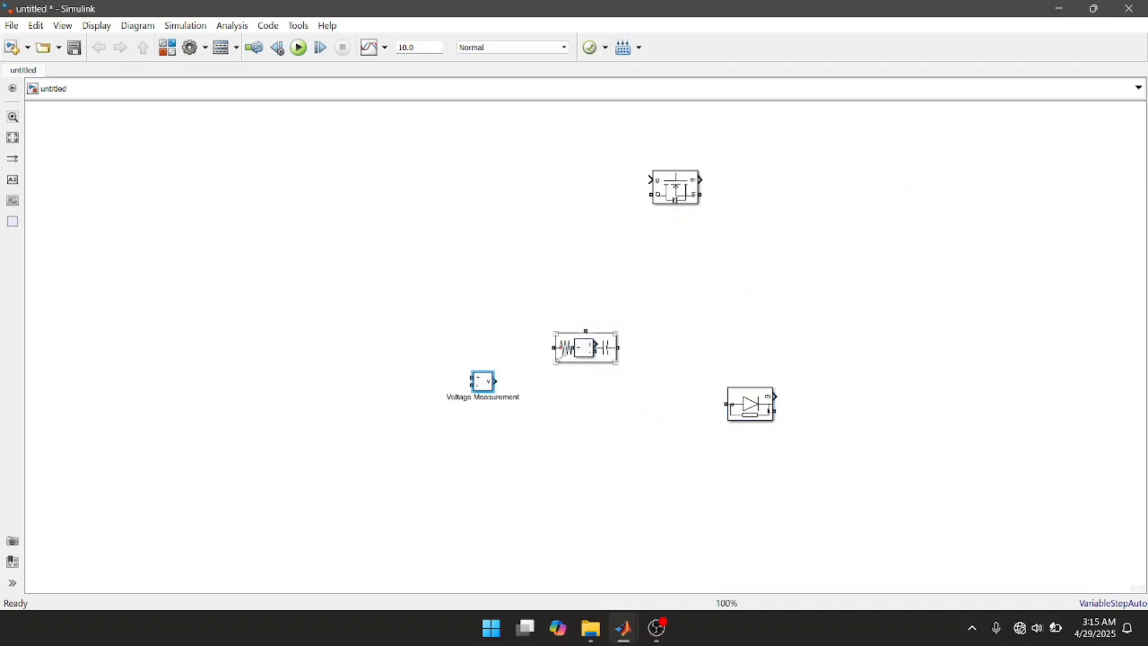
left_click_drag(583, 349, 586, 548)
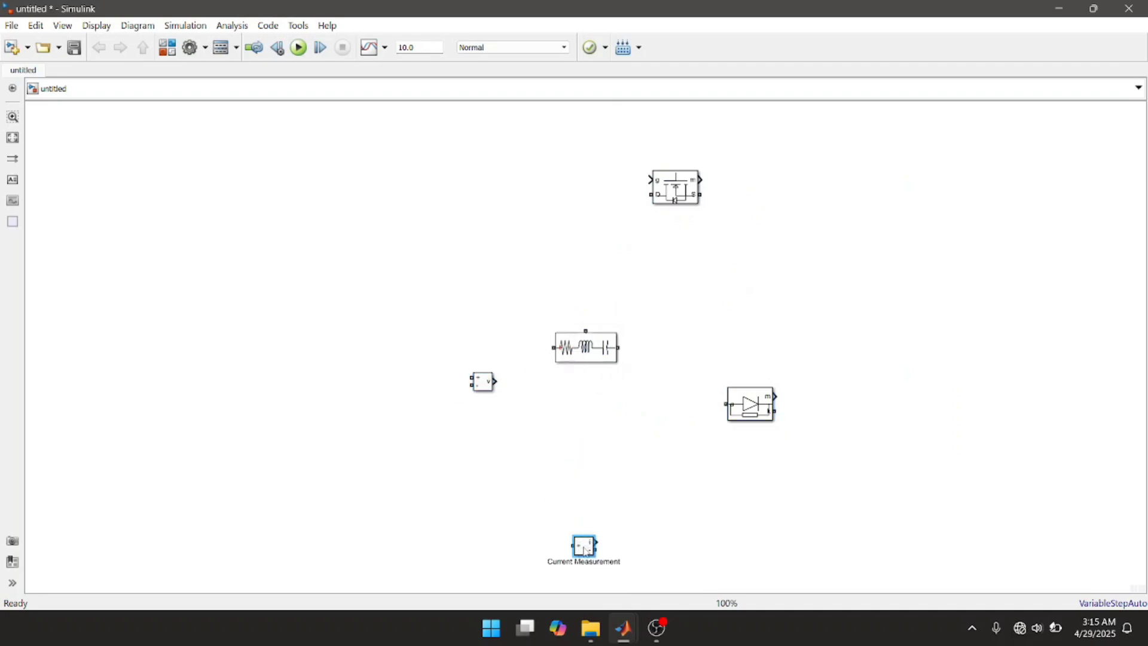
left_click_drag(481, 386, 545, 547)
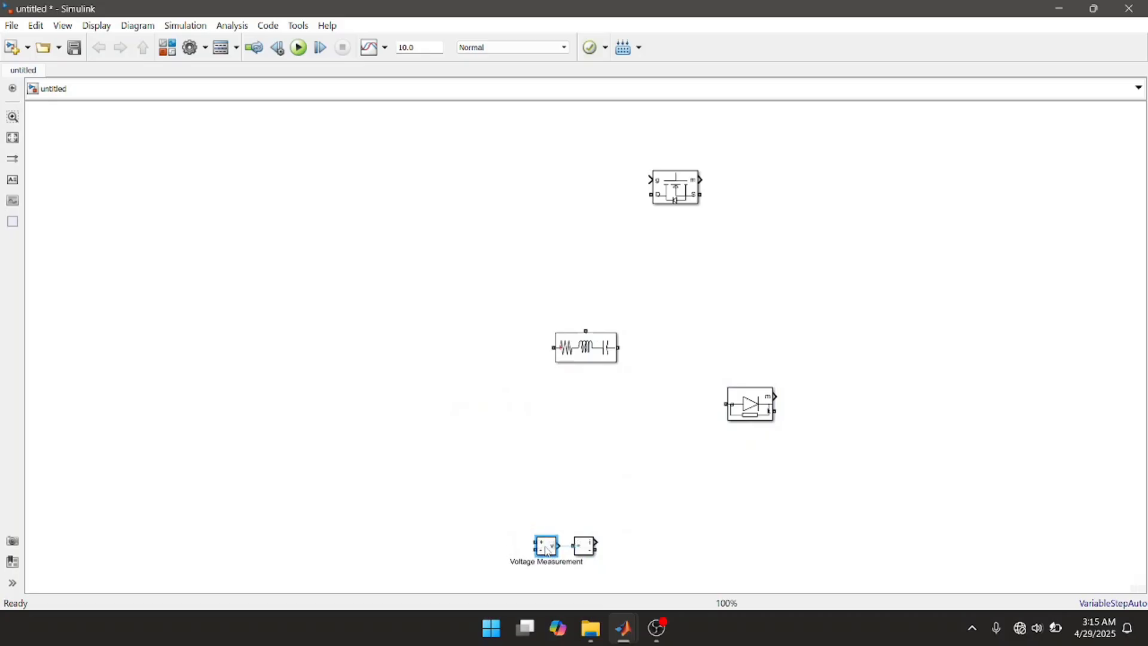
Step: Move the Series RLC Branch between the Mosfet and Diode, and the DC Voltage Source and powergui blocks to the far left of the model
left_click(585, 349)
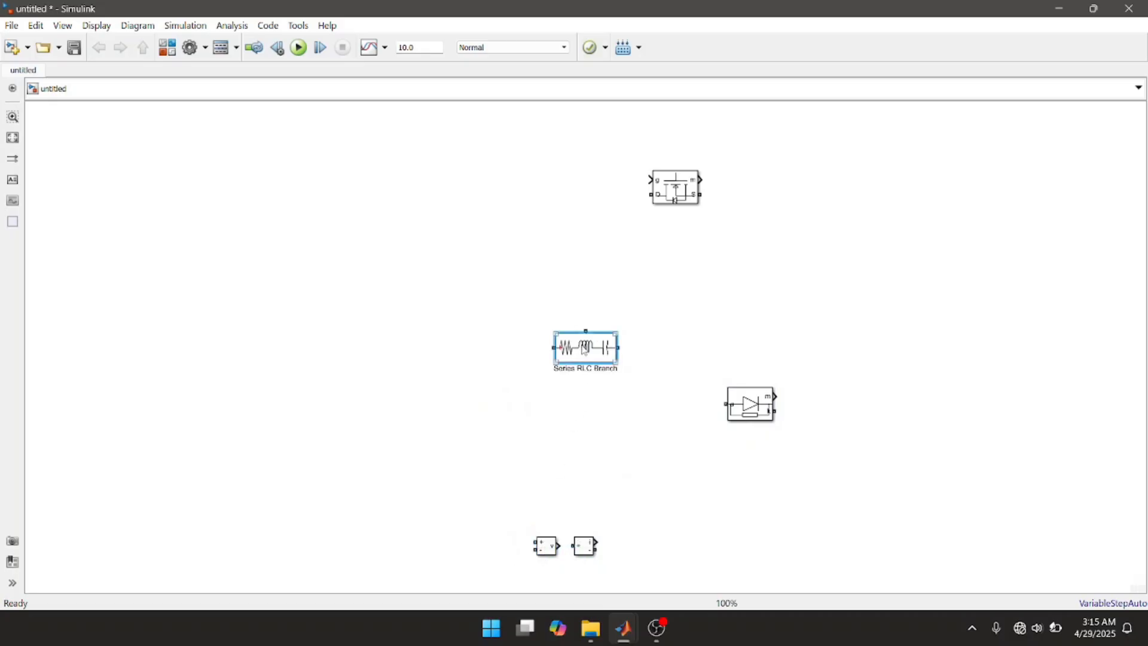
left_click_drag(585, 350, 729, 299)
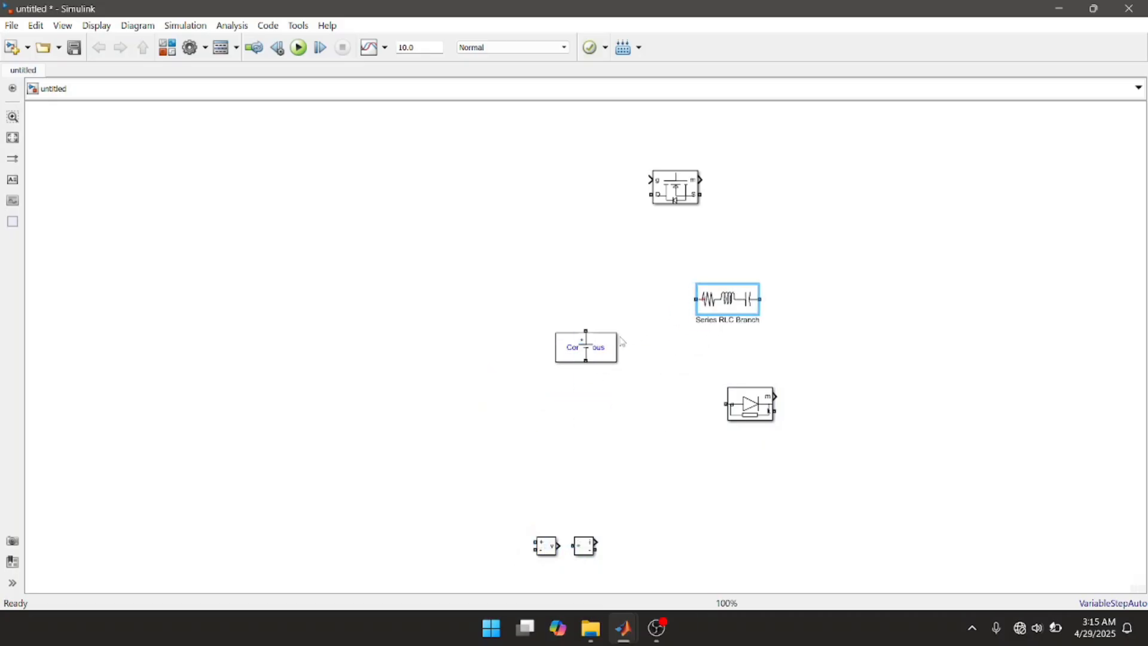
left_click_drag(586, 354, 105, 328)
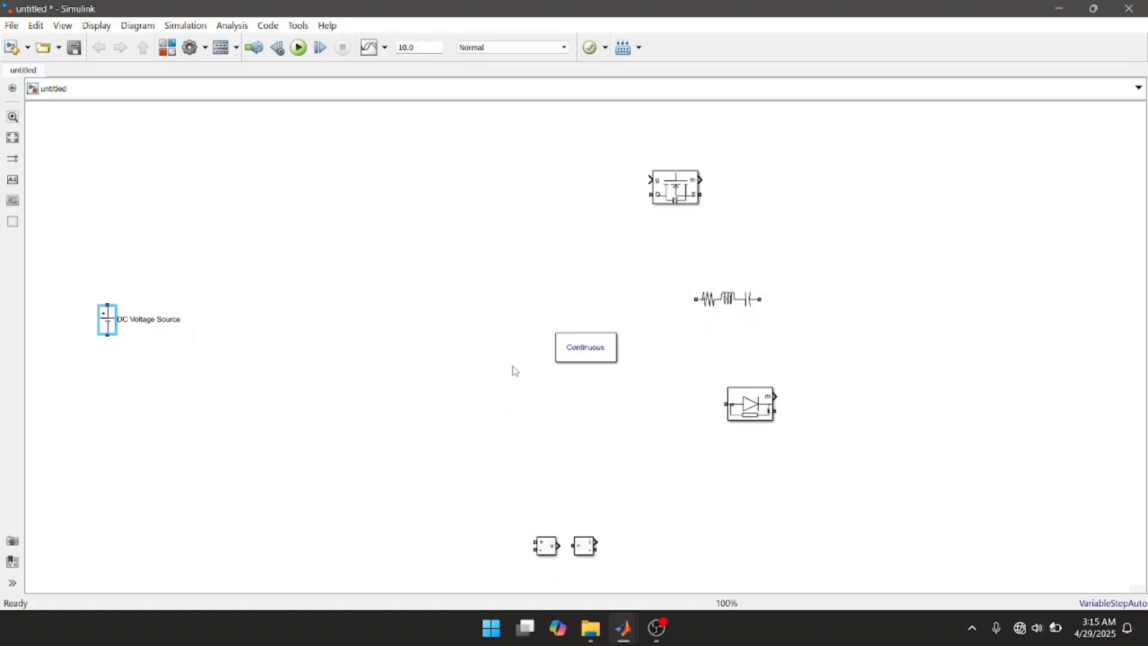
left_click_drag(572, 358, 82, 517)
Step: Connect the Mosfet's D port to the DC Voltage Source's positive terminal and turn off the Mosfet's Show measurement port option
left_click(677, 196)
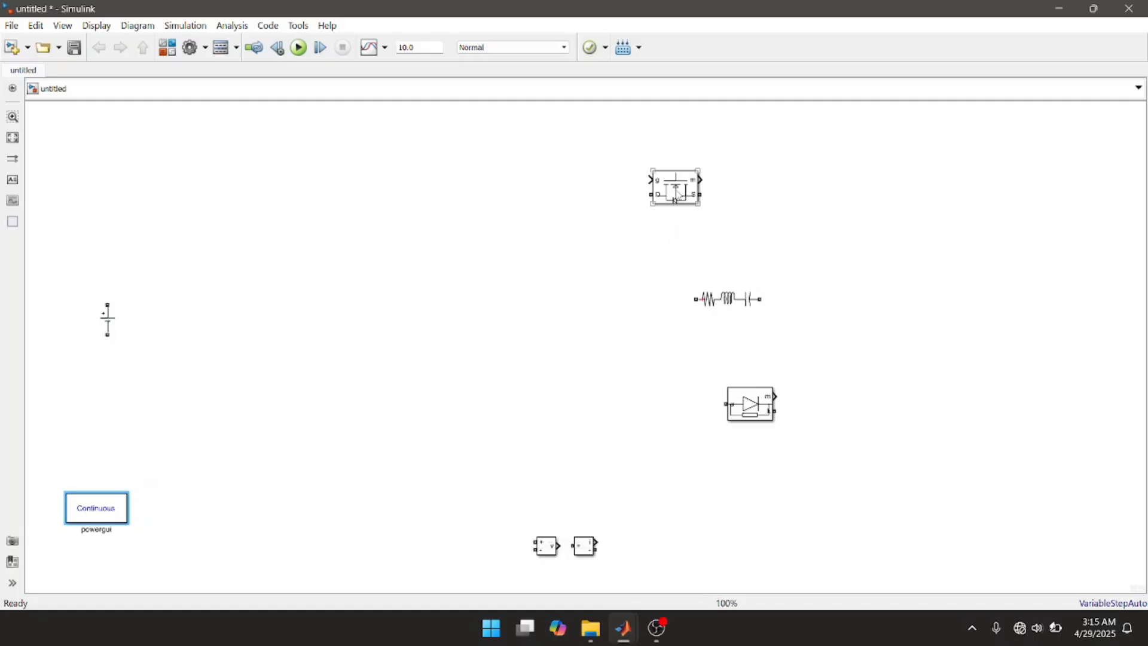
mouse_move(676, 199)
left_mouse_down()
mouse_move(274, 217)
mouse_move(295, 237)
mouse_move(275, 258)
mouse_move(100, 281)
mouse_move(108, 305)
left_mouse_up()
double_click(269, 253)
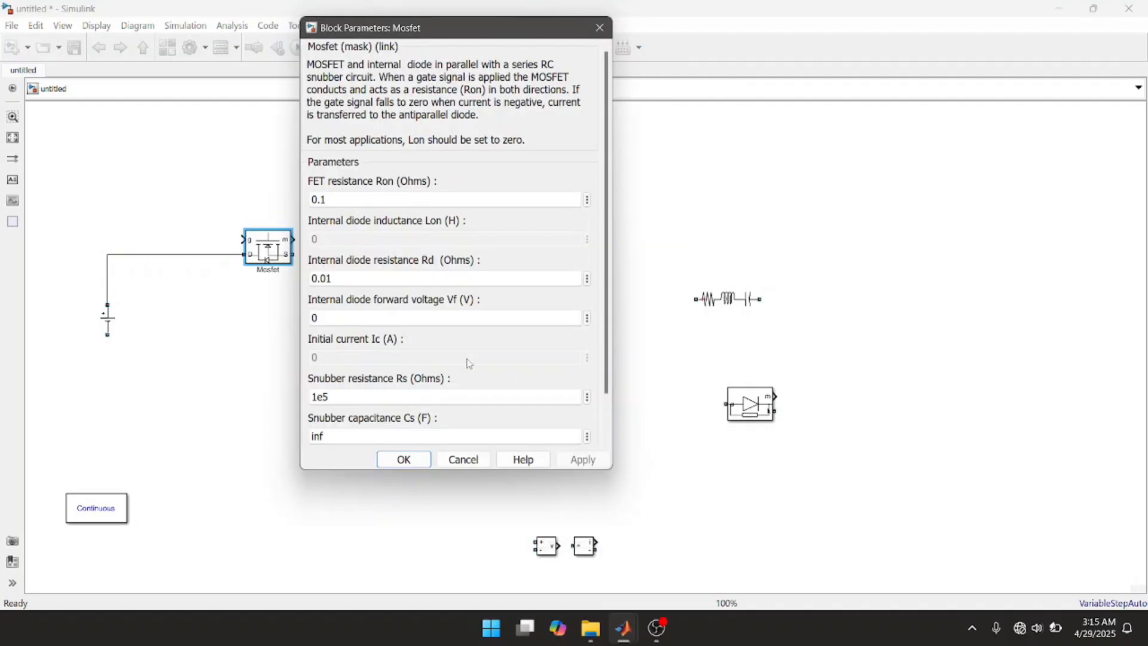
scroll(404, 399, "down", 3)
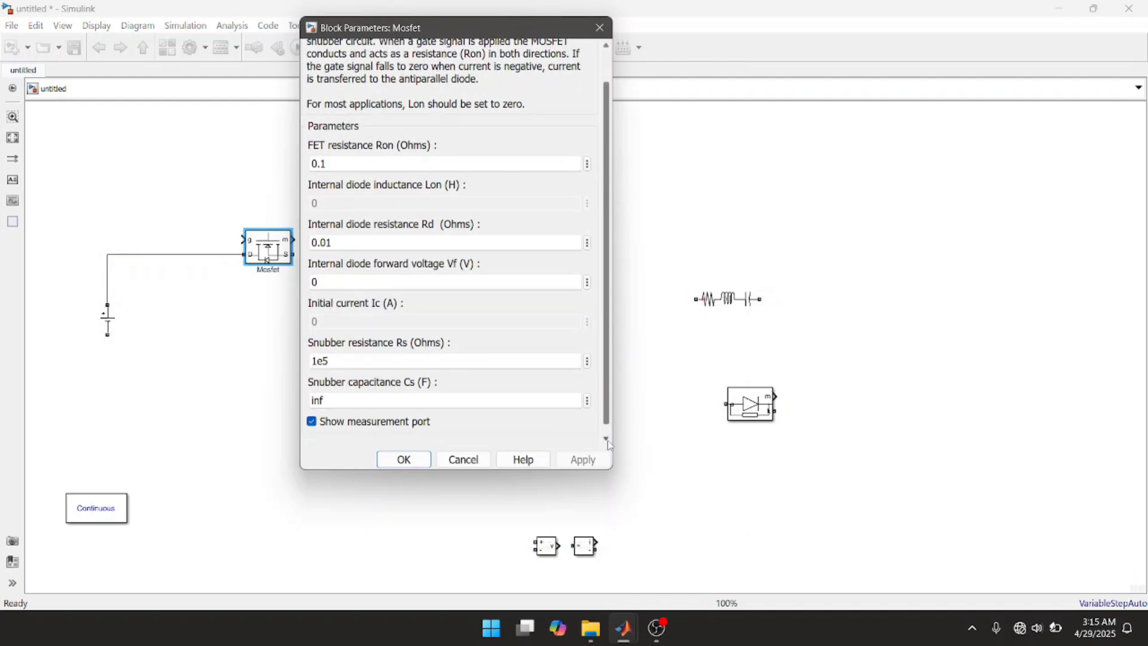
left_click(311, 424)
left_click(565, 461)
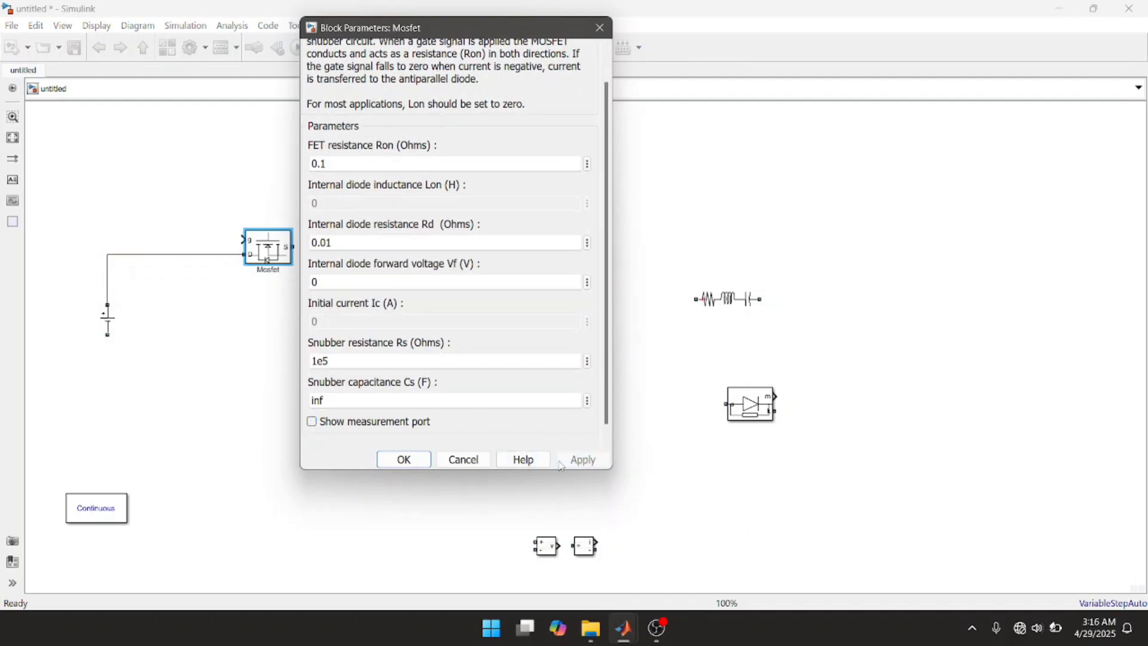
left_click(404, 460)
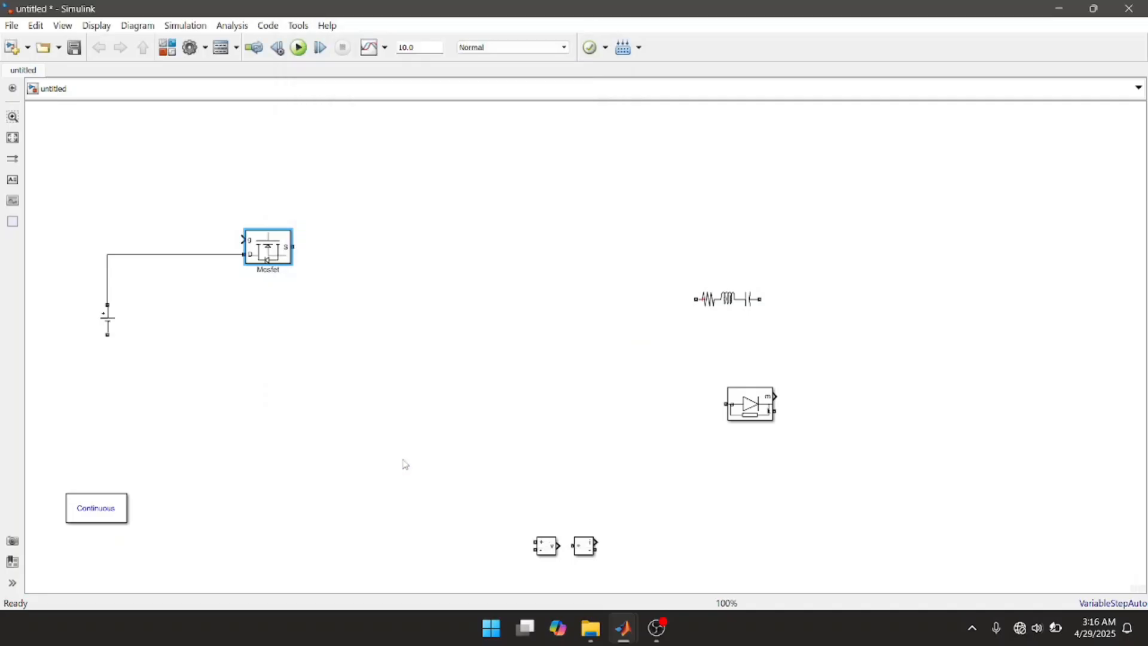
Step: Move the Series RLC Branch closer to the Mosfet and set its branch type to L
left_click(703, 293)
left_click_drag(711, 298, 468, 366)
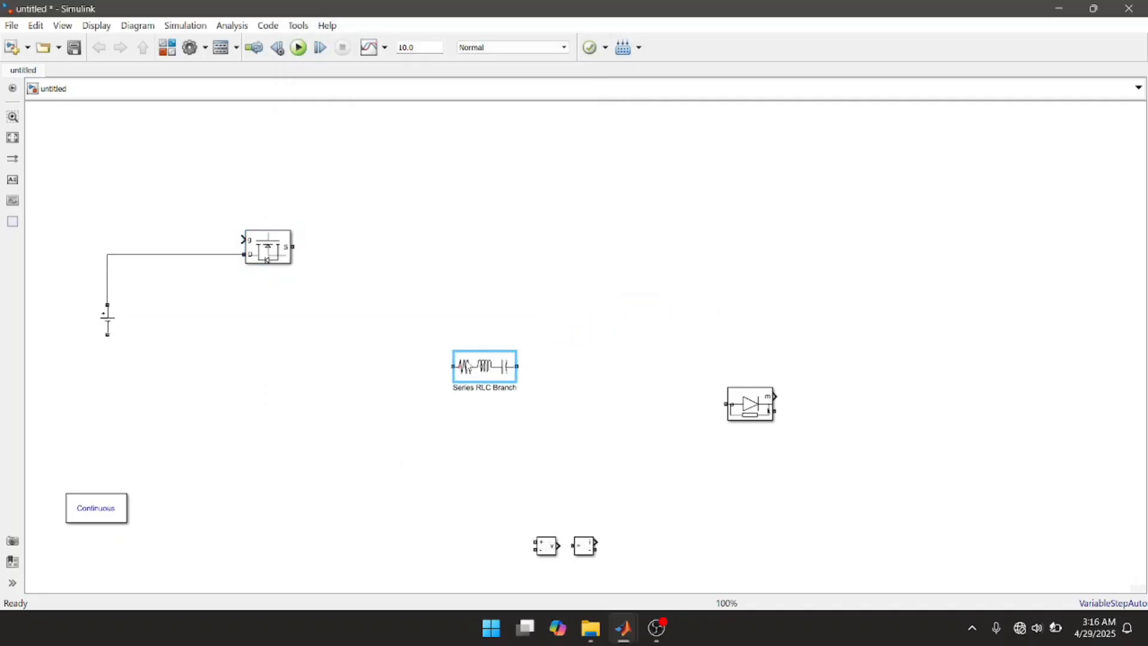
double_click(513, 372)
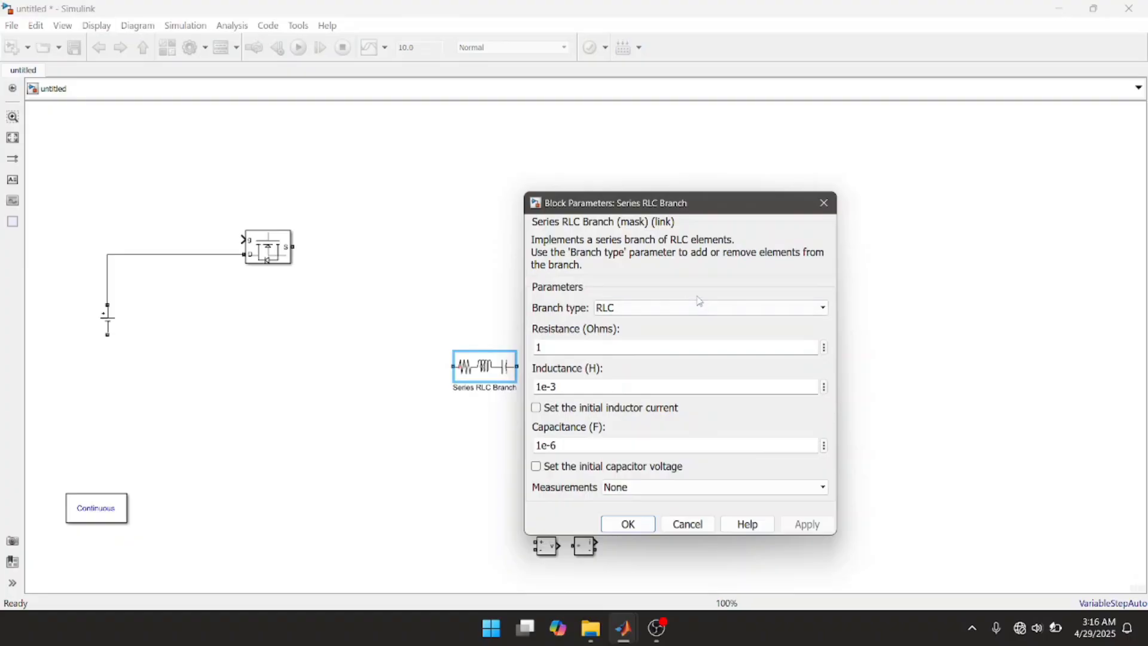
left_click(699, 310)
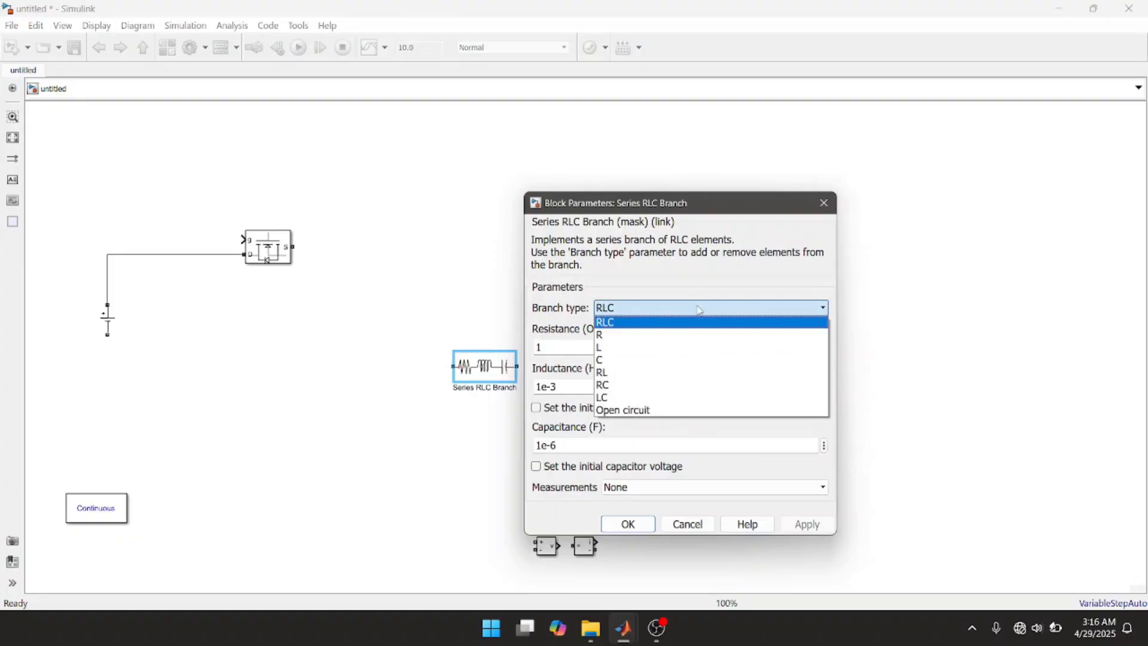
left_click(671, 353)
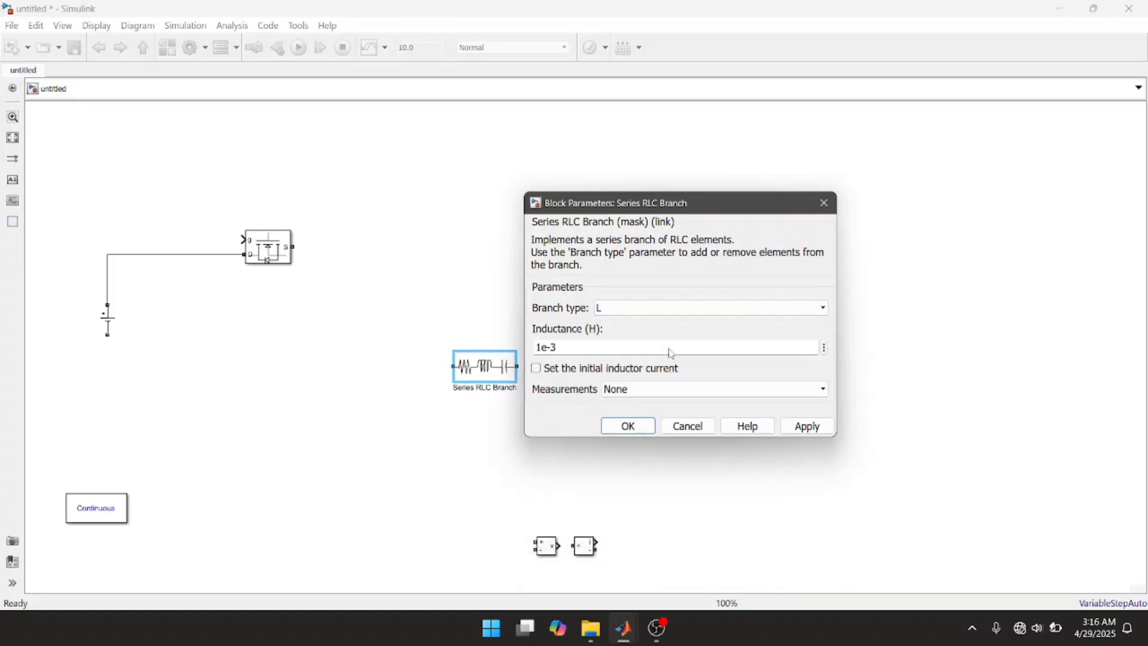
left_click(810, 428)
left_click(642, 426)
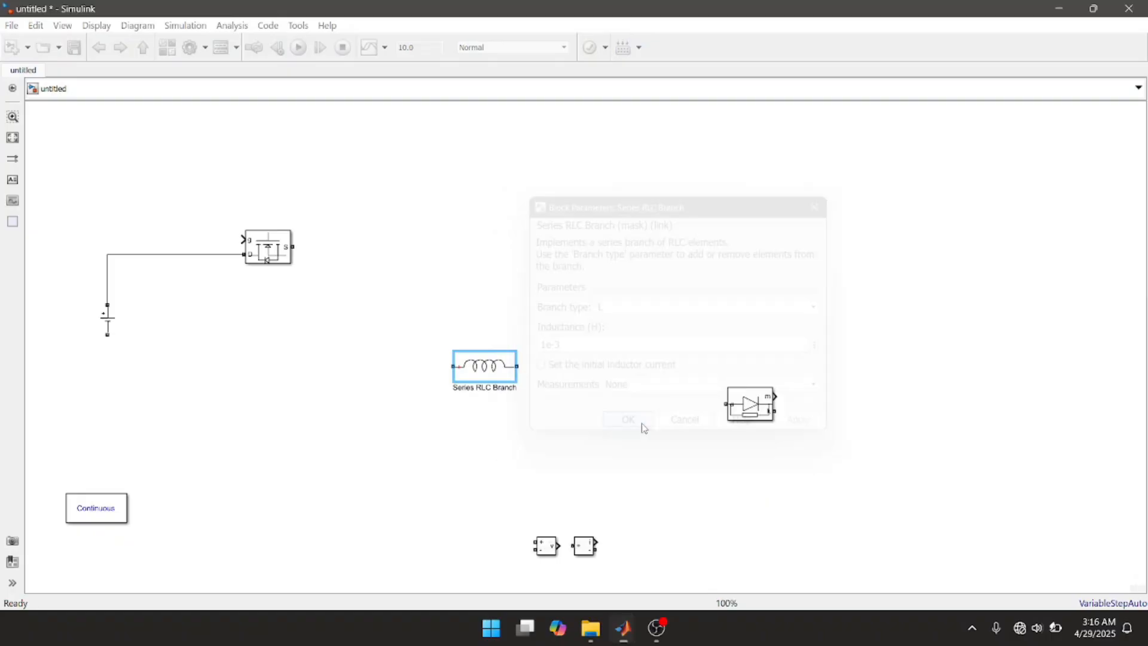
Step: Rotate the inductor branch to vertical, place it below and beside the Mosfet, and connect its upper terminal to the Mosfet's S port
key("ctrl+r")
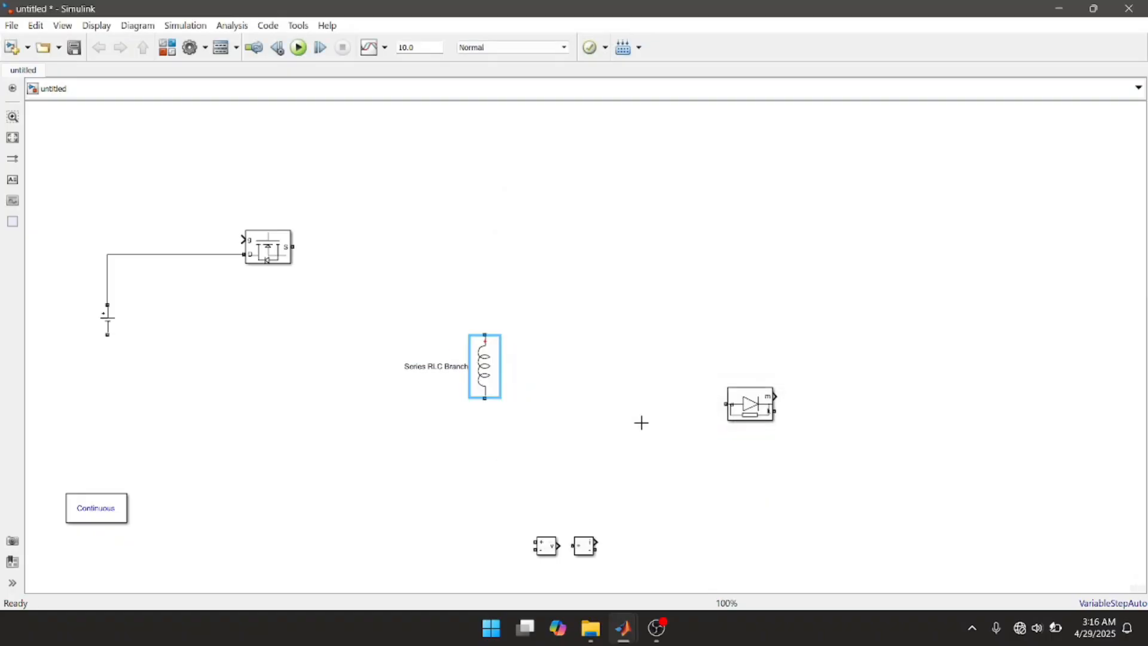
left_click_drag(485, 372, 370, 372)
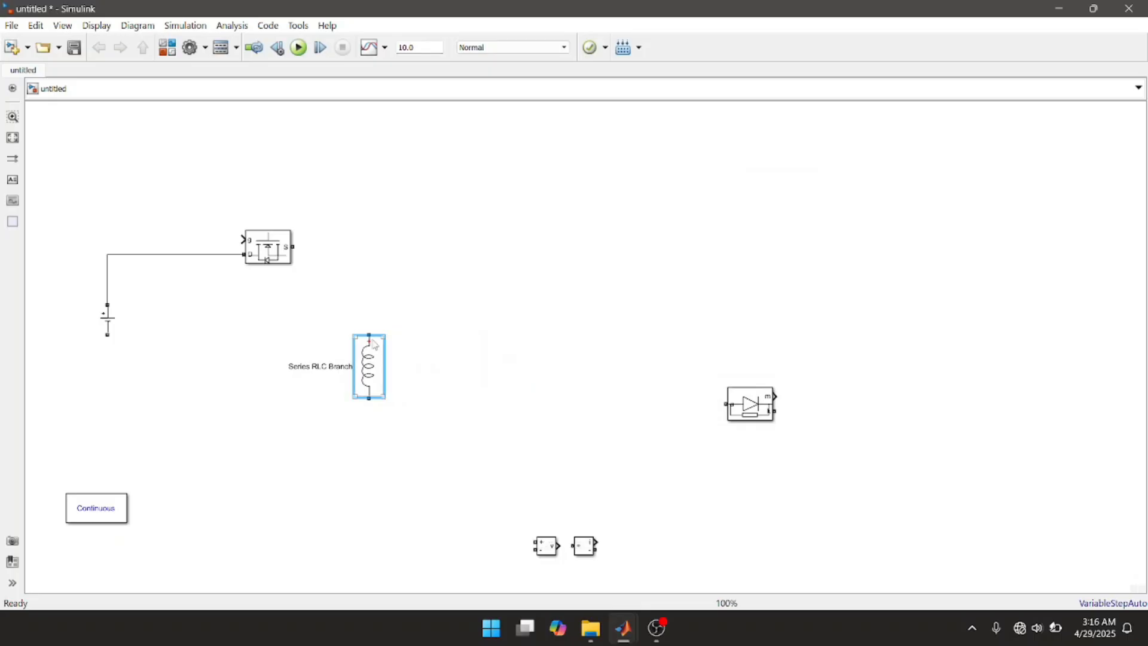
left_click_drag(369, 329, 298, 246)
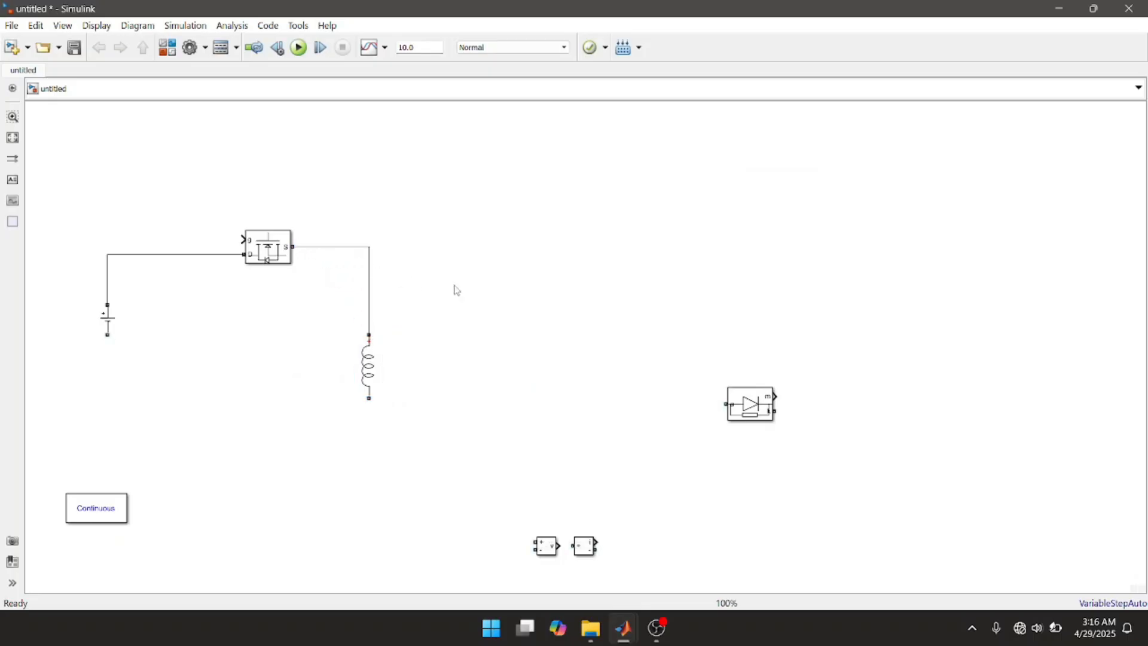
Step: Place the Diode in line with the Mosfet, rotate it 180 degrees, and turn off its Show measurement port option
left_click_drag(734, 397, 545, 263)
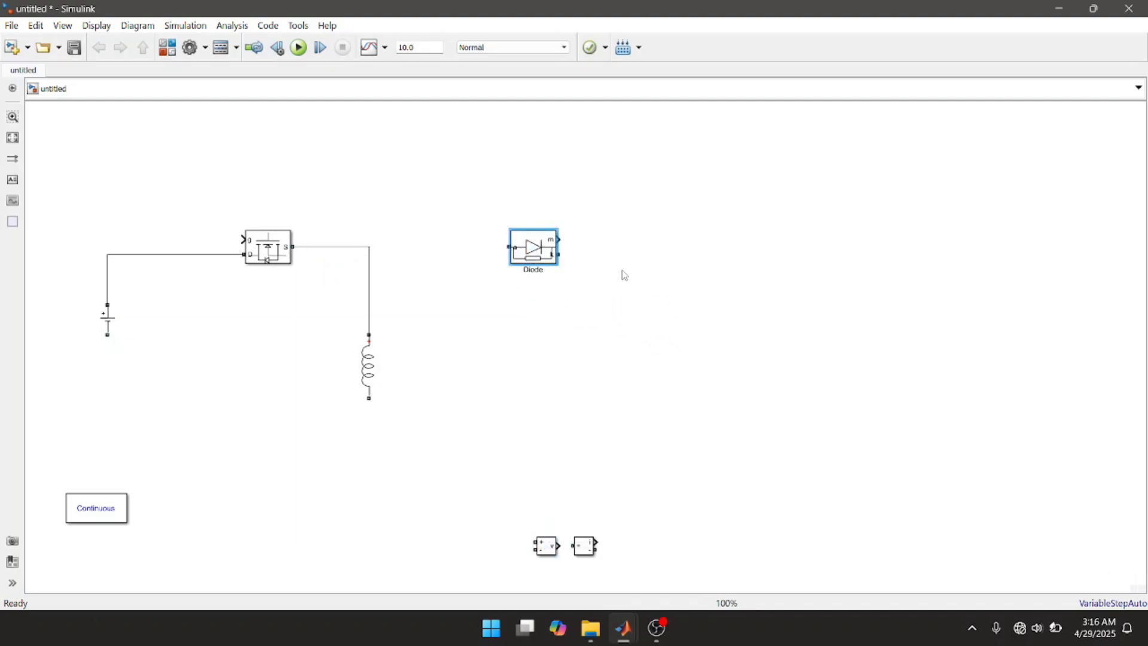
key("ctrl+r")
key("ctrl+r")
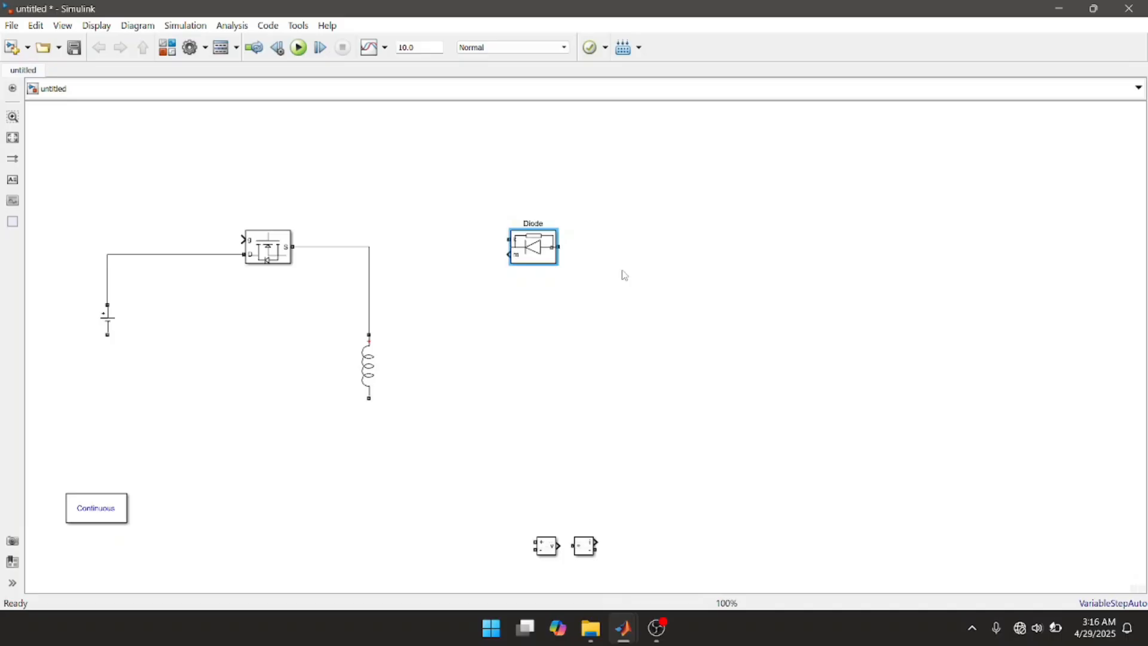
double_click(540, 253)
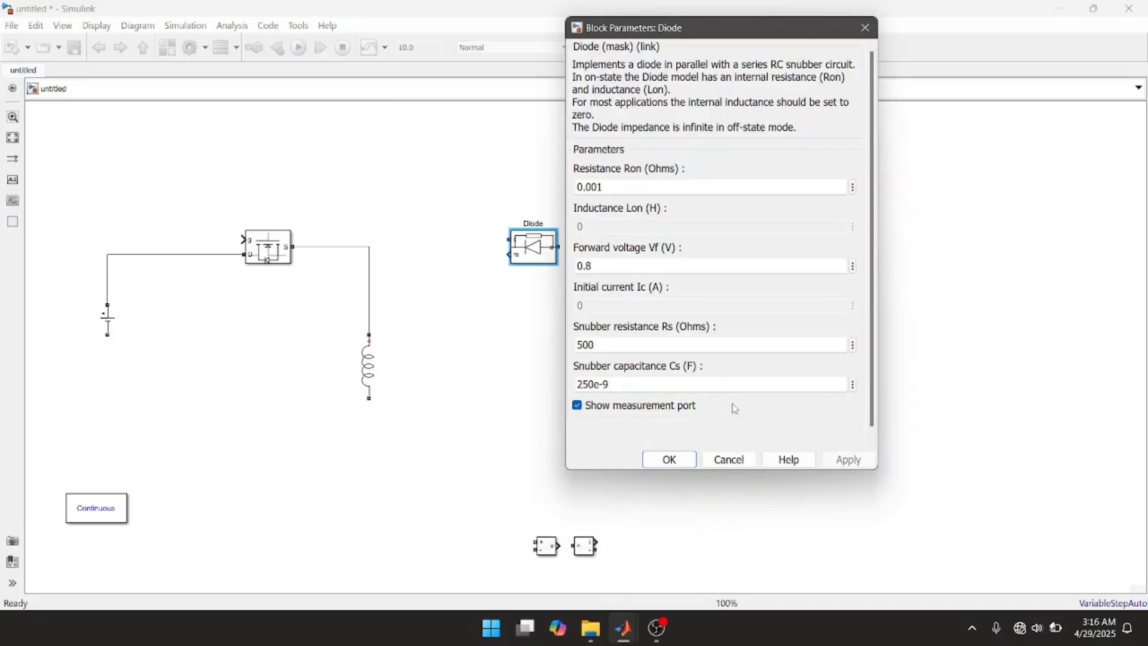
left_click(577, 406)
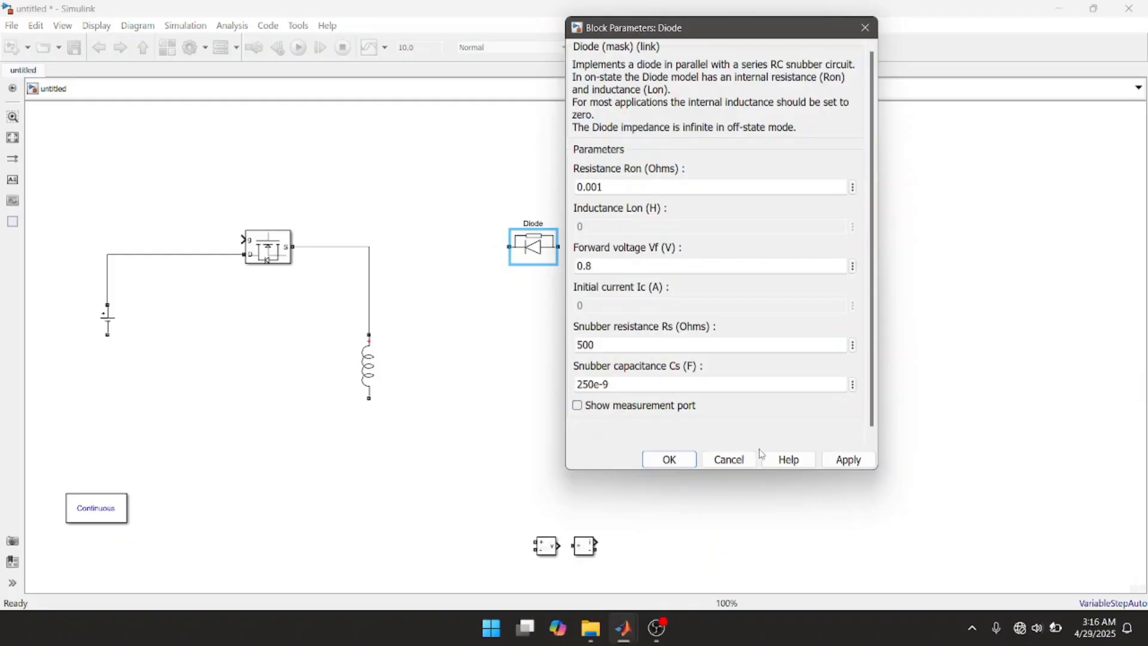
left_click(846, 459)
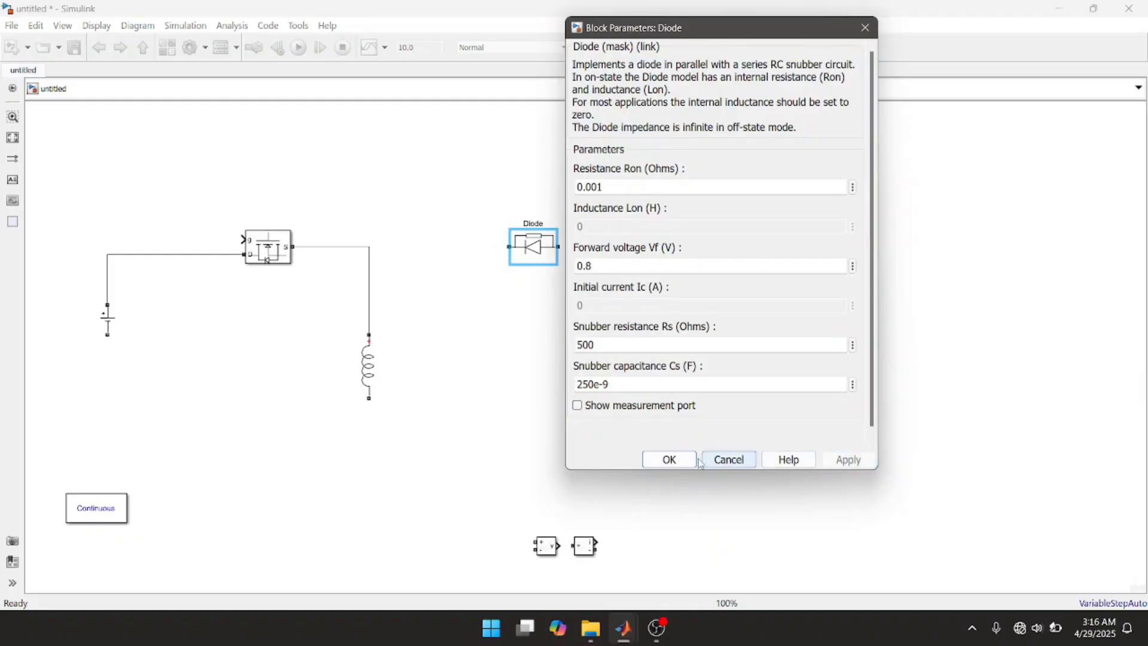
left_click(666, 459)
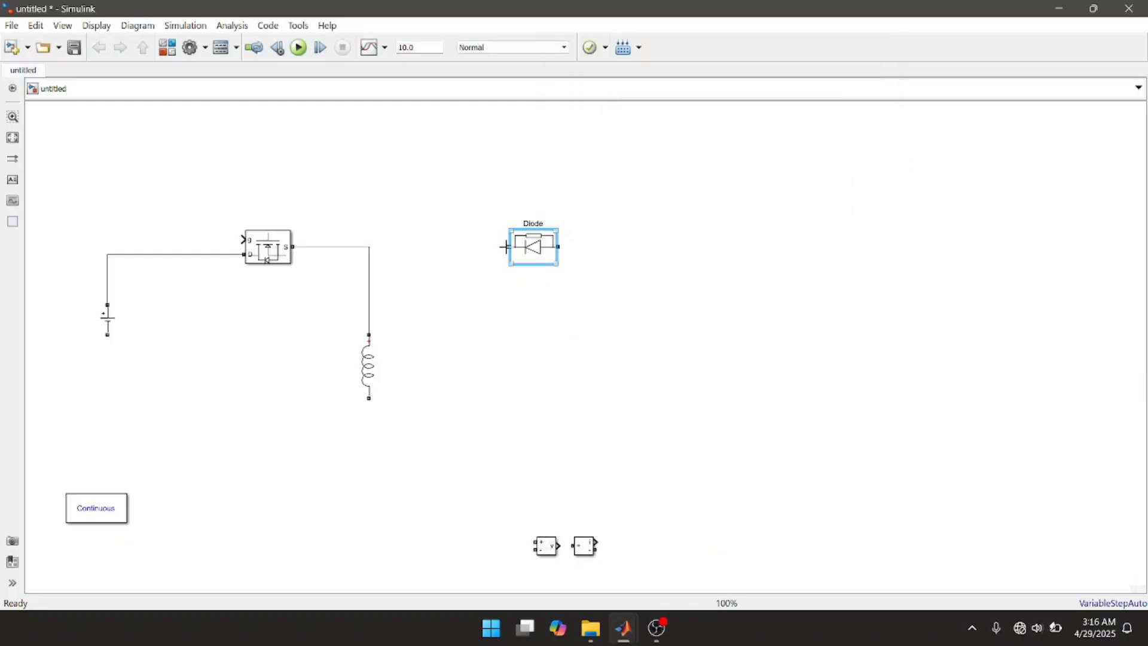
Step: Connect the Diode's cathode to the line between Mosfet and inductor, and move the Diode closer to that junction
left_click_drag(505, 246, 369, 248)
scroll(369, 249, "up", 3)
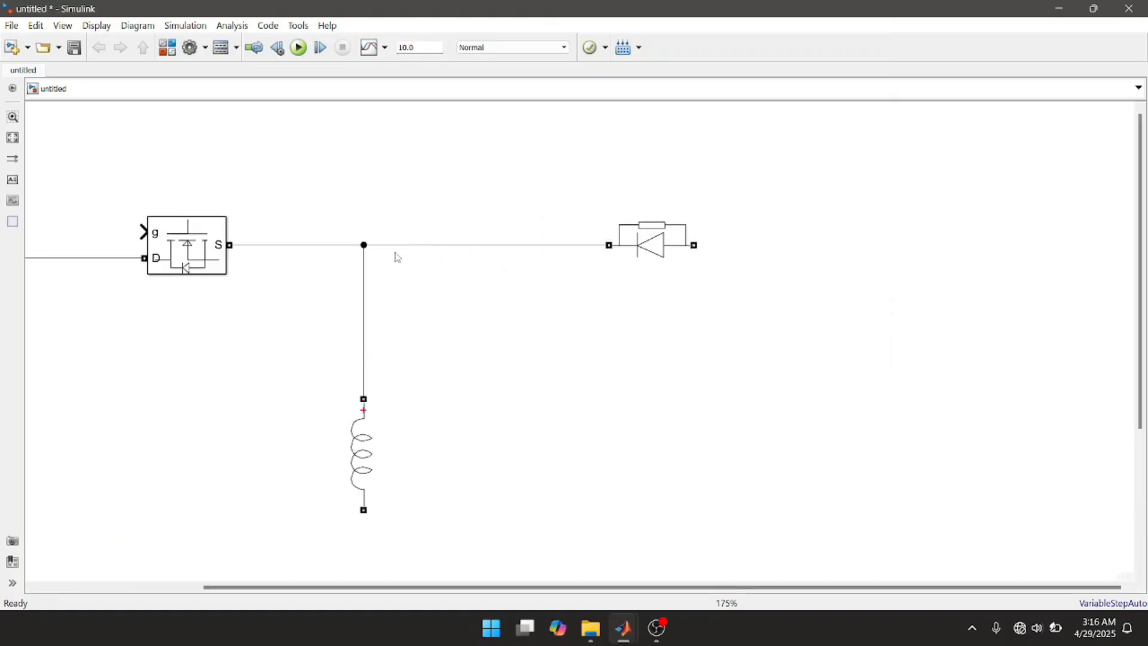
scroll(398, 257, "down", 3)
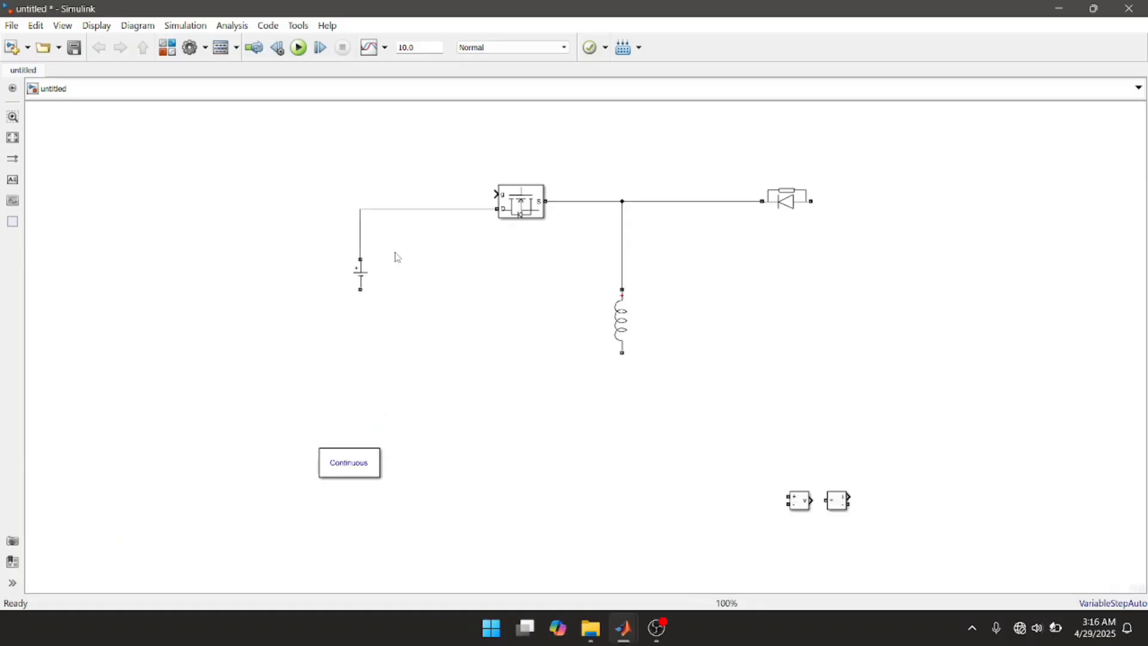
left_click(776, 219)
left_click_drag(783, 207, 703, 205)
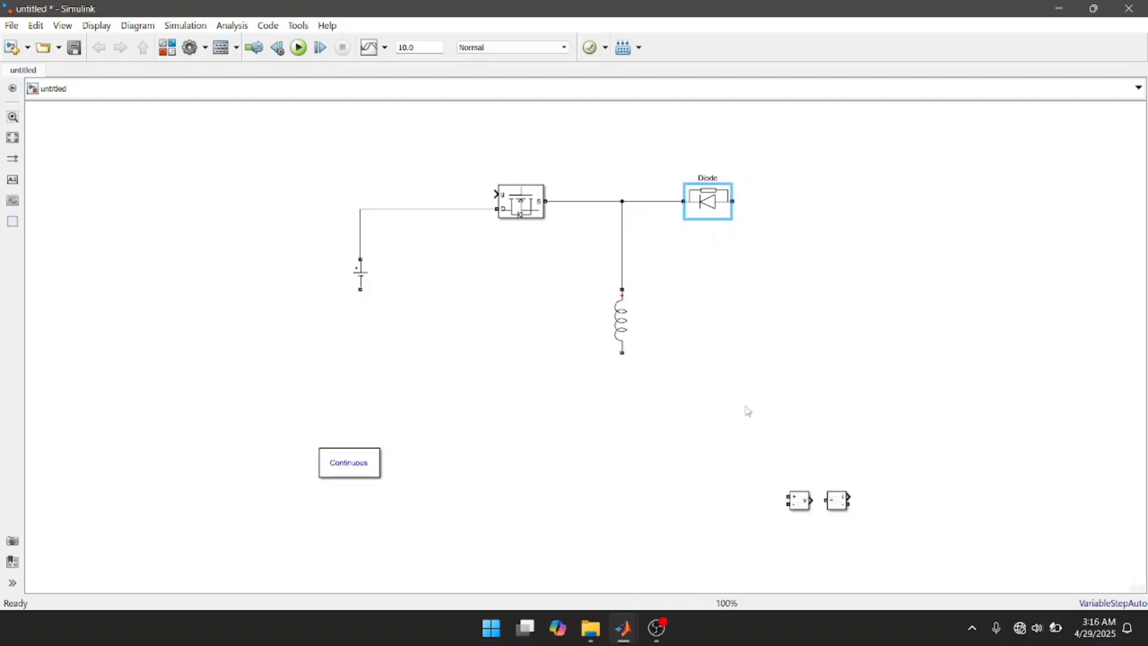
Step: Duplicate the inductor branch to the other side of the Diode and set the copy's branch type to C
left_click(621, 326)
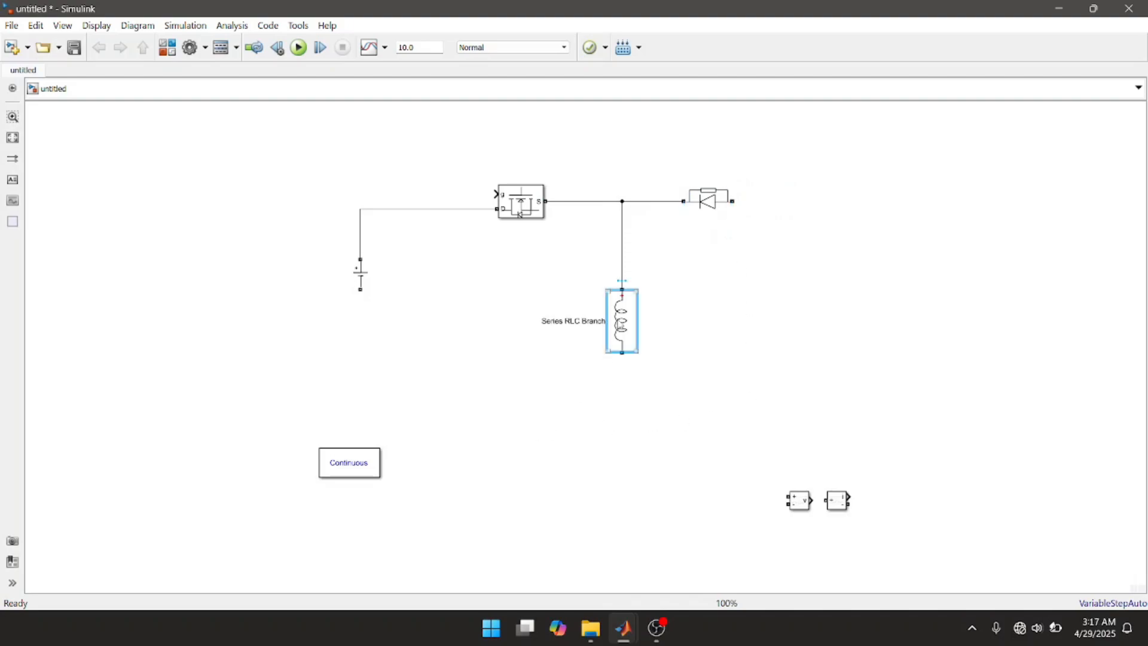
left_click_drag(620, 326, 781, 319)
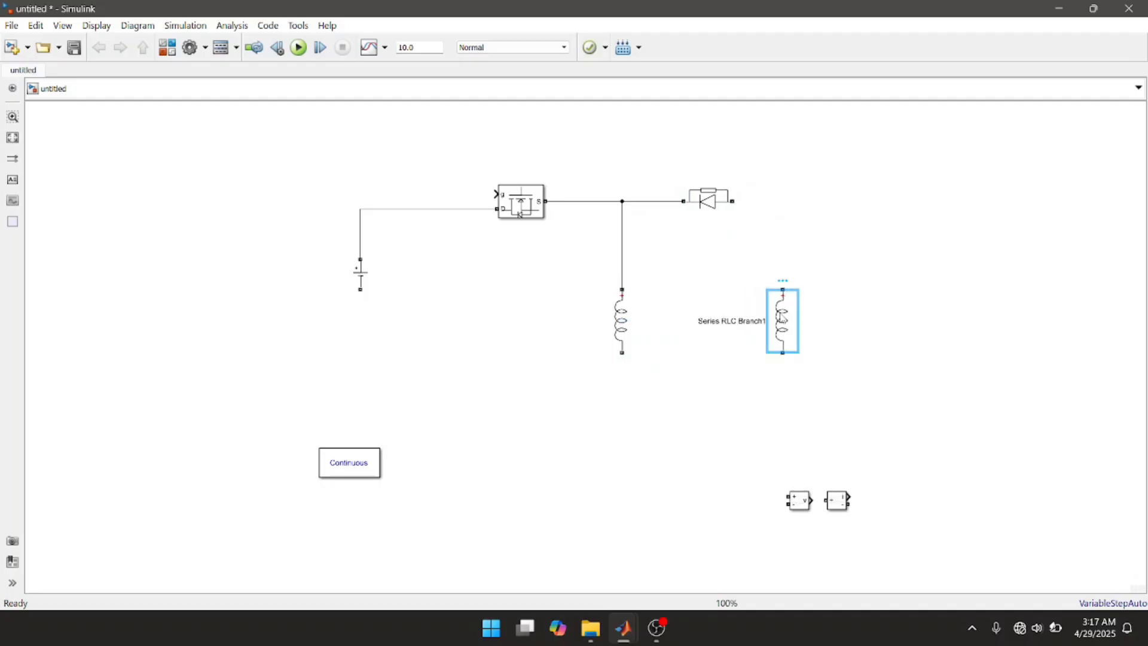
double_click(781, 318)
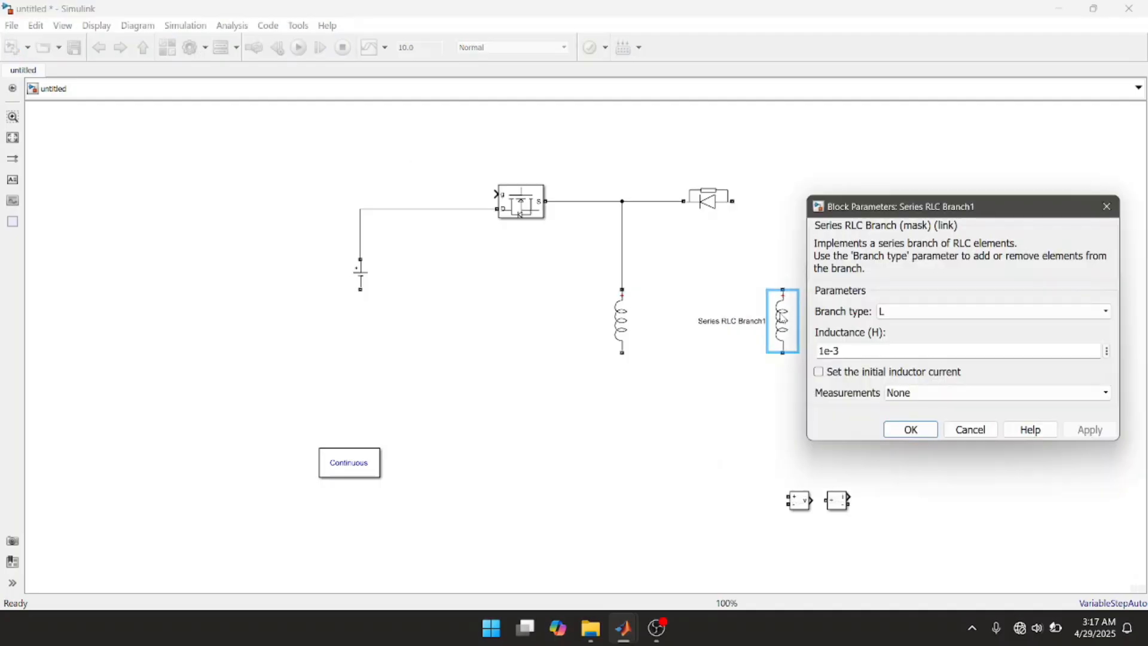
left_click(938, 312)
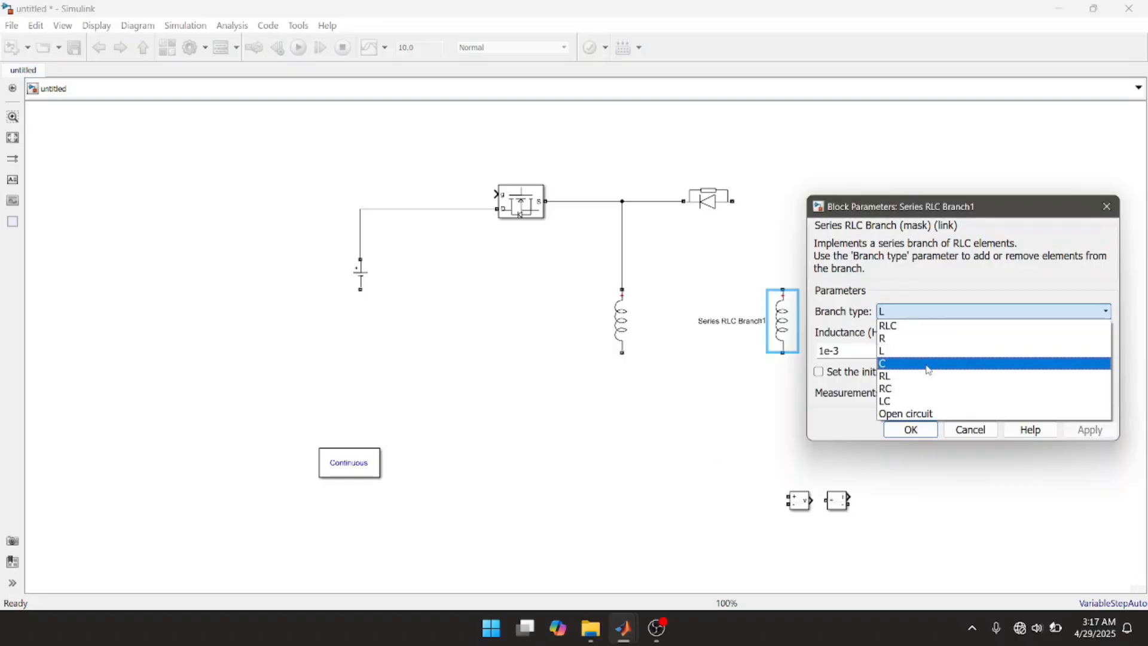
left_click(928, 366)
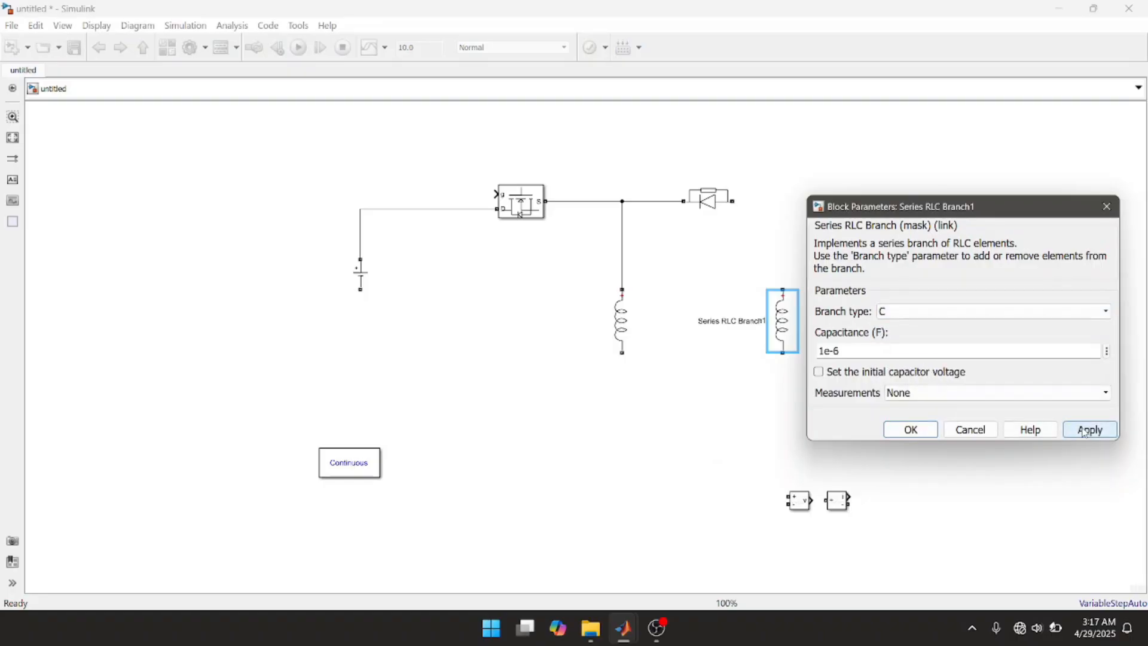
left_click(1084, 430)
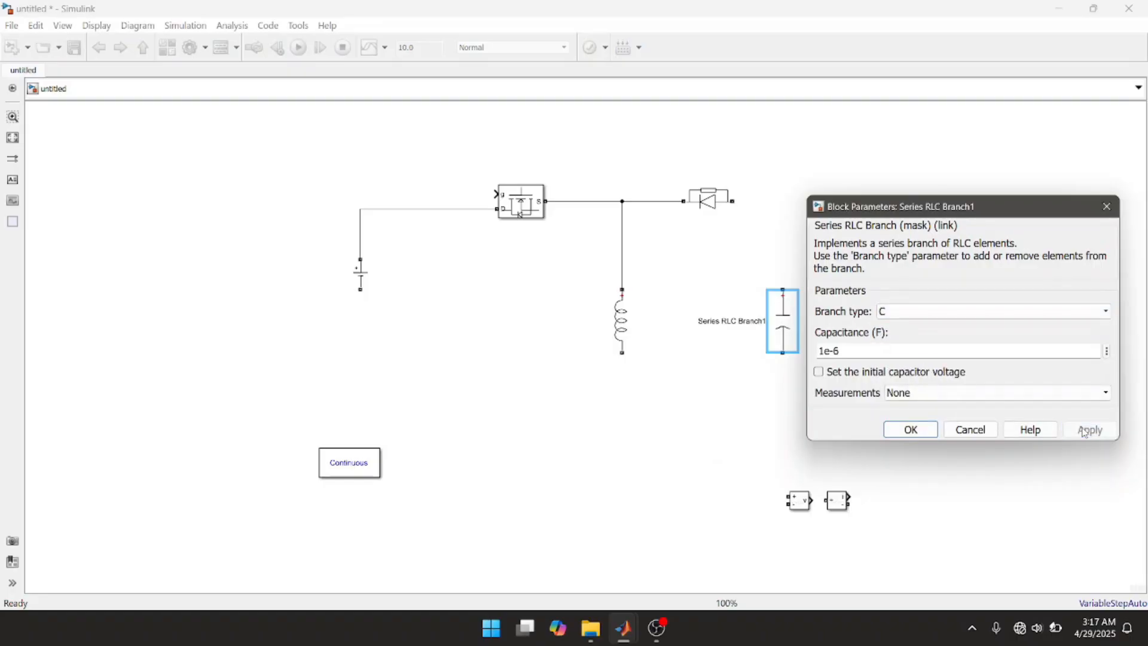
Step: Connect the capacitor branch's upper terminal to the Diode's anode and nudge the capacitor slightly sideways
left_click(910, 431)
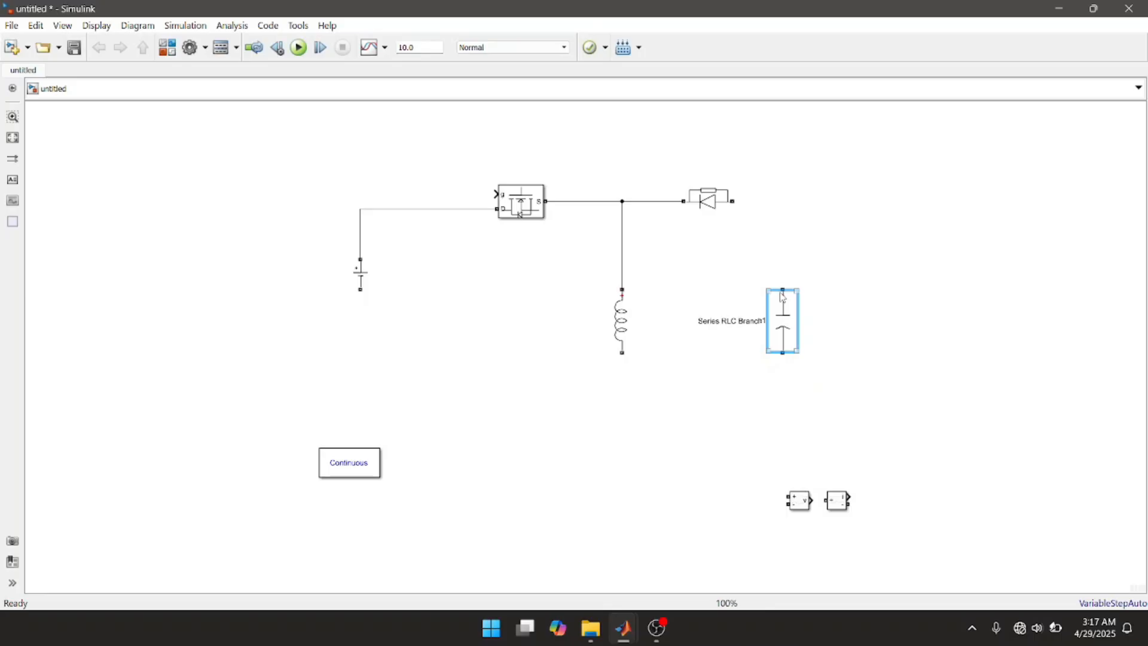
left_click_drag(781, 287, 737, 202)
left_click(787, 352)
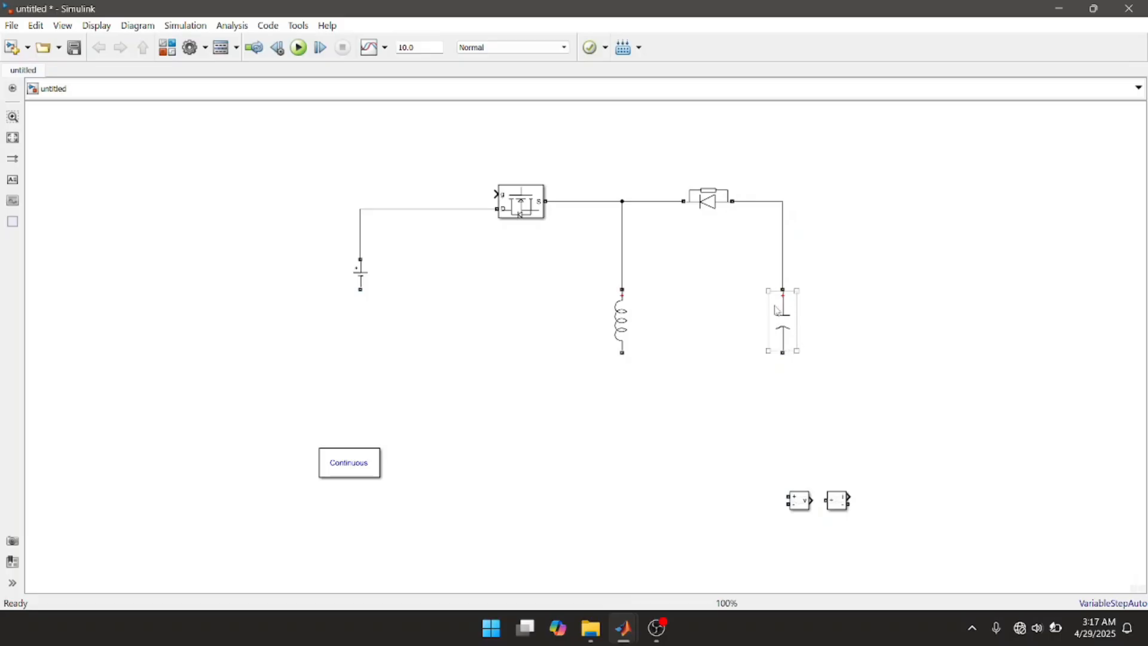
mouse_move(775, 309)
left_mouse_down()
mouse_move(808, 309)
mouse_move(771, 311)
left_mouse_up()
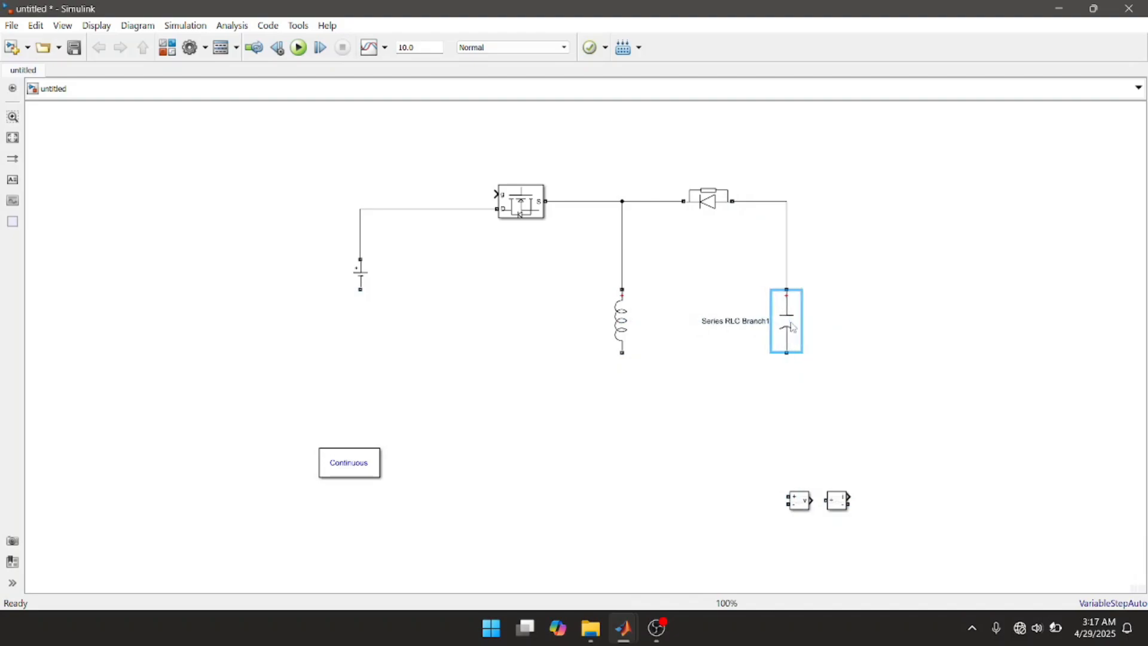
Step: Duplicate the capacitor branch to its outer side and set the copy's branch type to R
left_click_drag(792, 327, 927, 319)
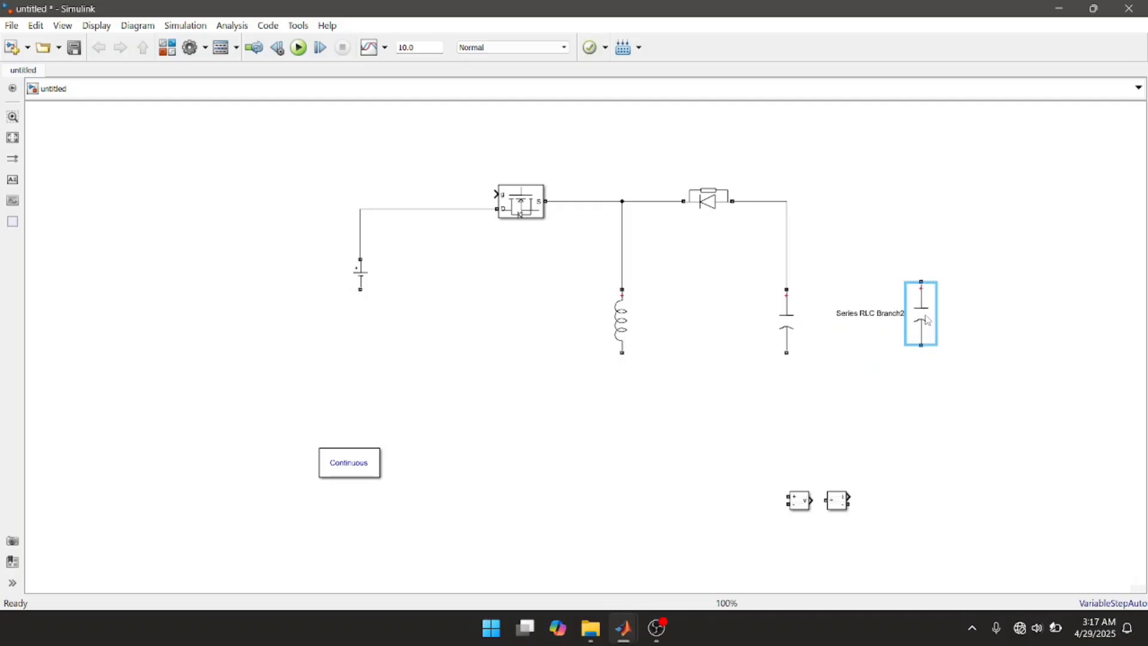
double_click(927, 320)
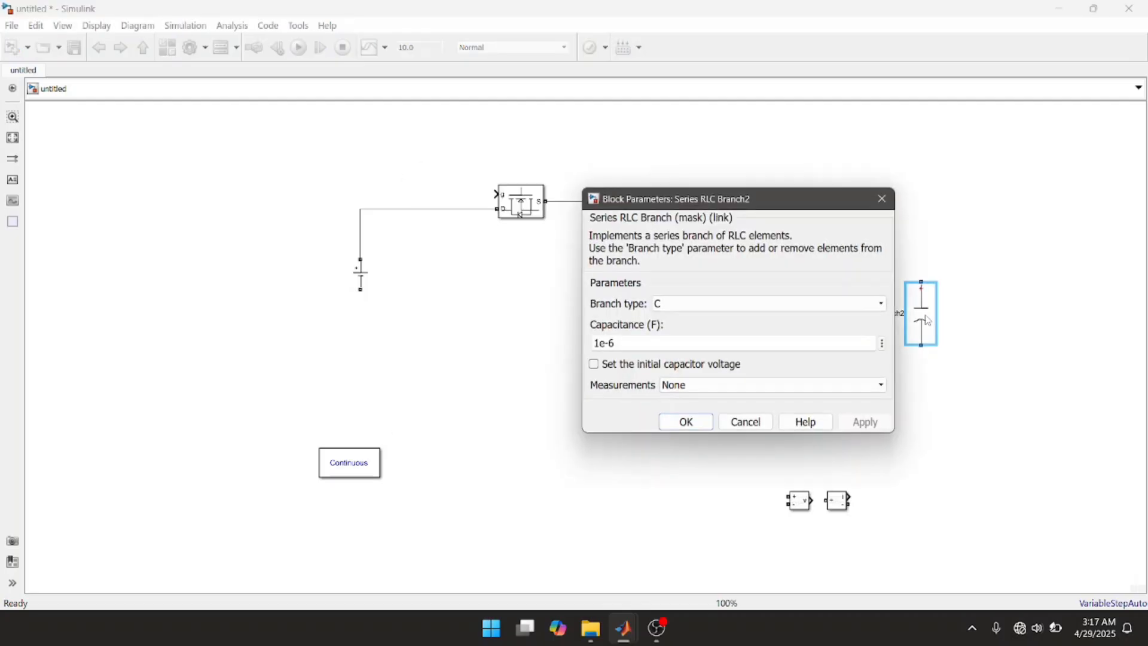
left_click(843, 302)
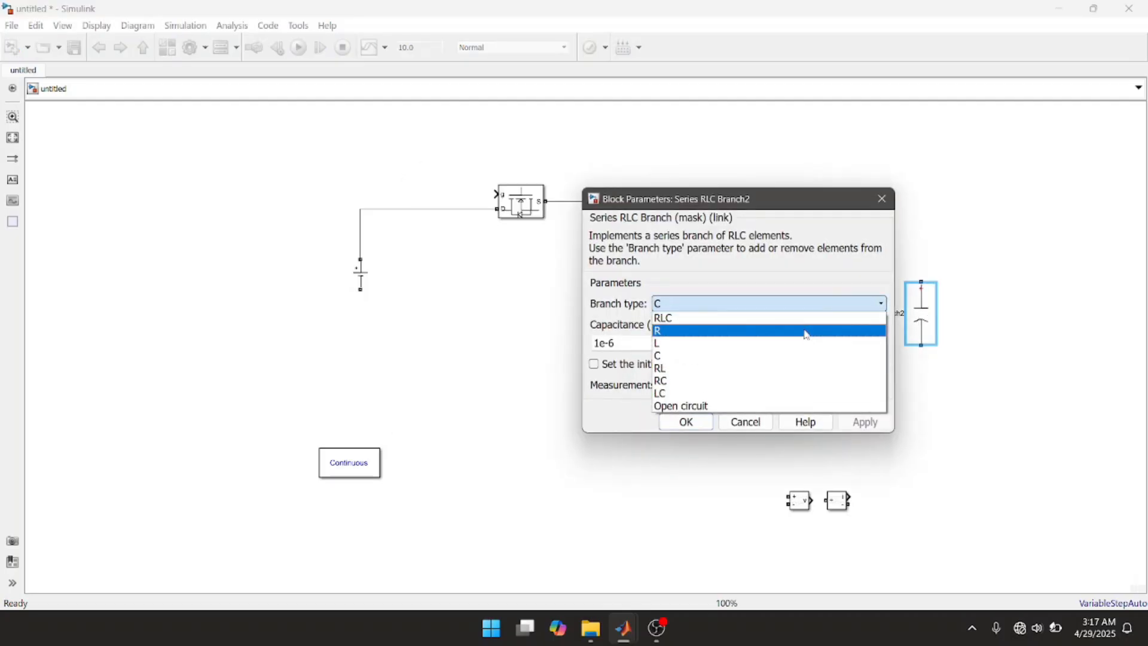
left_click(807, 332)
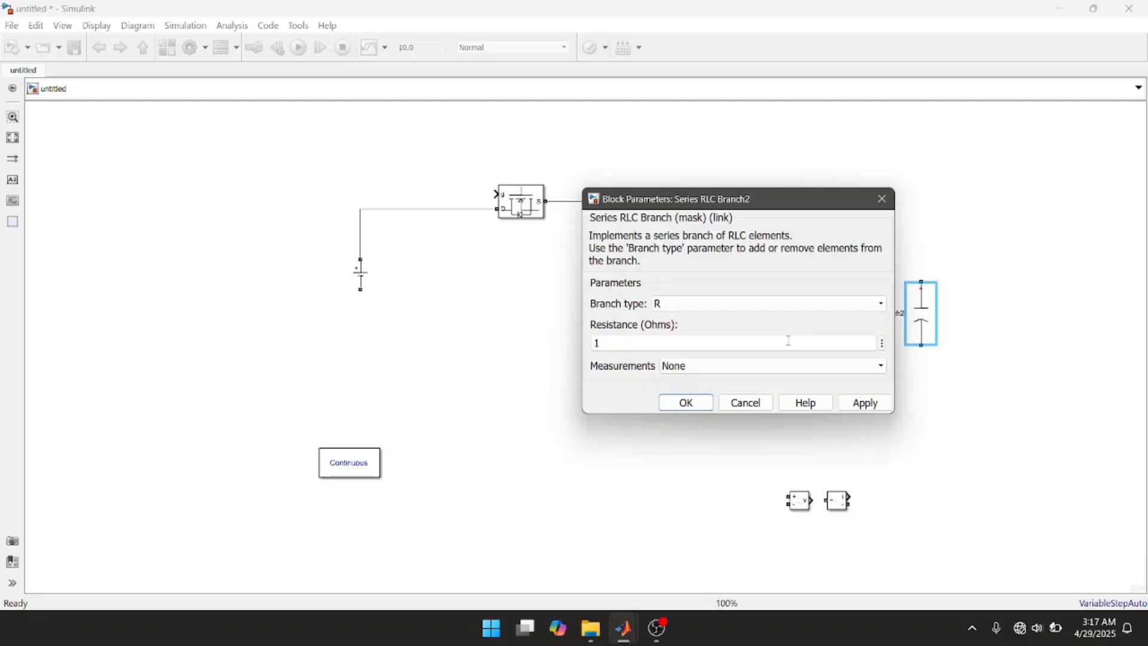
left_click(860, 404)
left_click(705, 406)
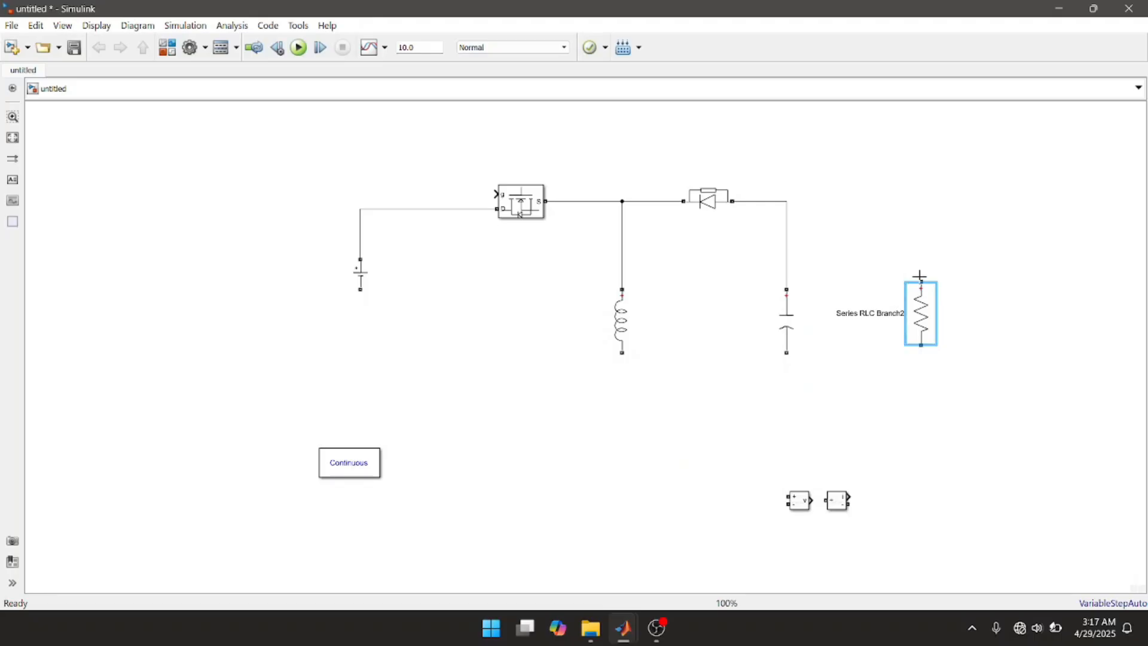
Step: Connect the resistor's upper terminal to the Diode–capacitor line and its lower terminal to the DC Voltage Source's negative terminal
left_click_drag(919, 277, 787, 200)
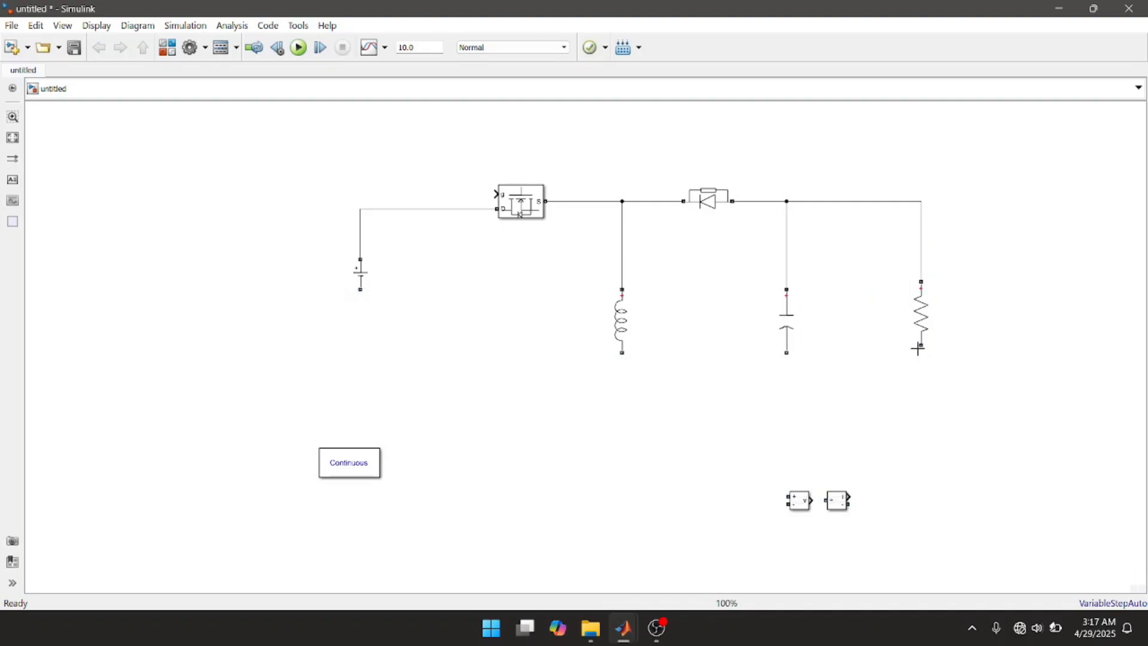
left_click(921, 341)
left_click_drag(921, 346, 359, 291)
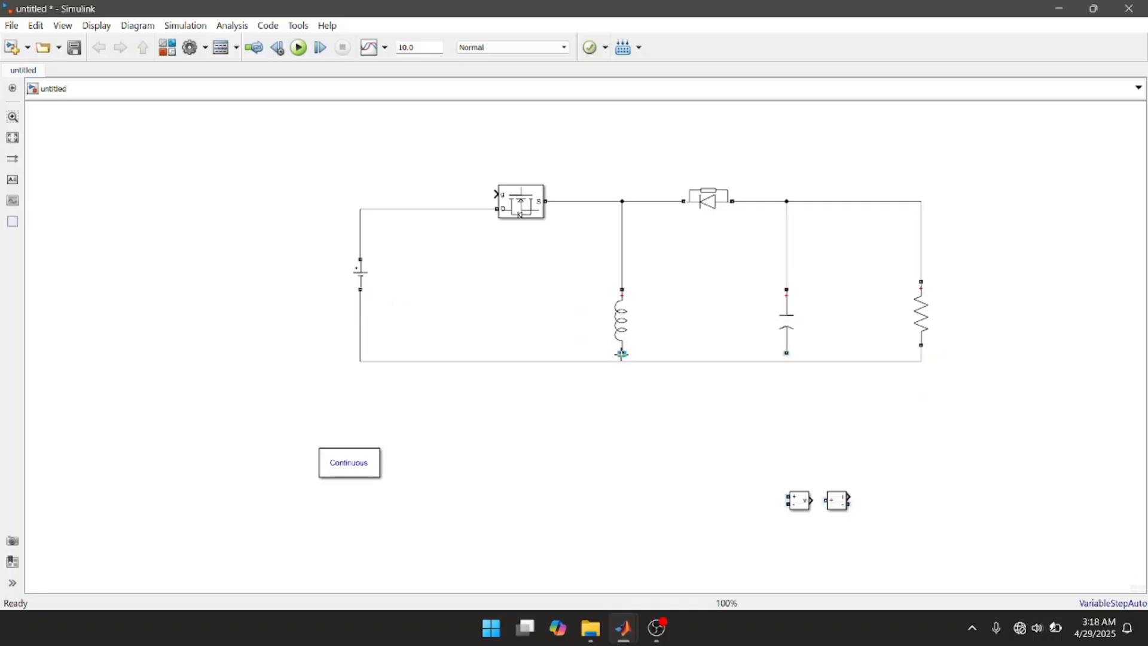
Step: Connect the lower terminals of the inductor and the capacitor to the return line beneath them
left_click_drag(621, 355, 620, 359)
left_click(787, 353)
left_click_drag(787, 353, 786, 360)
Step: Move the inductor, capacitor and resistor branches up so they line up midway between the upper and return lines
left_click_drag(626, 311, 625, 282)
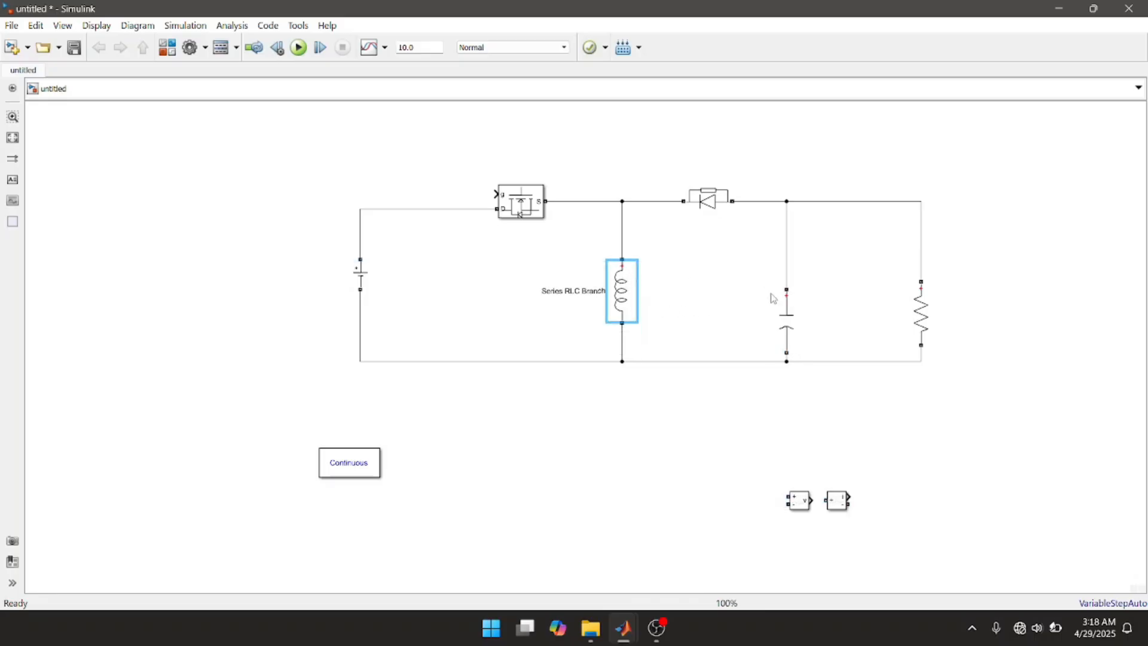
left_click_drag(787, 320, 783, 290)
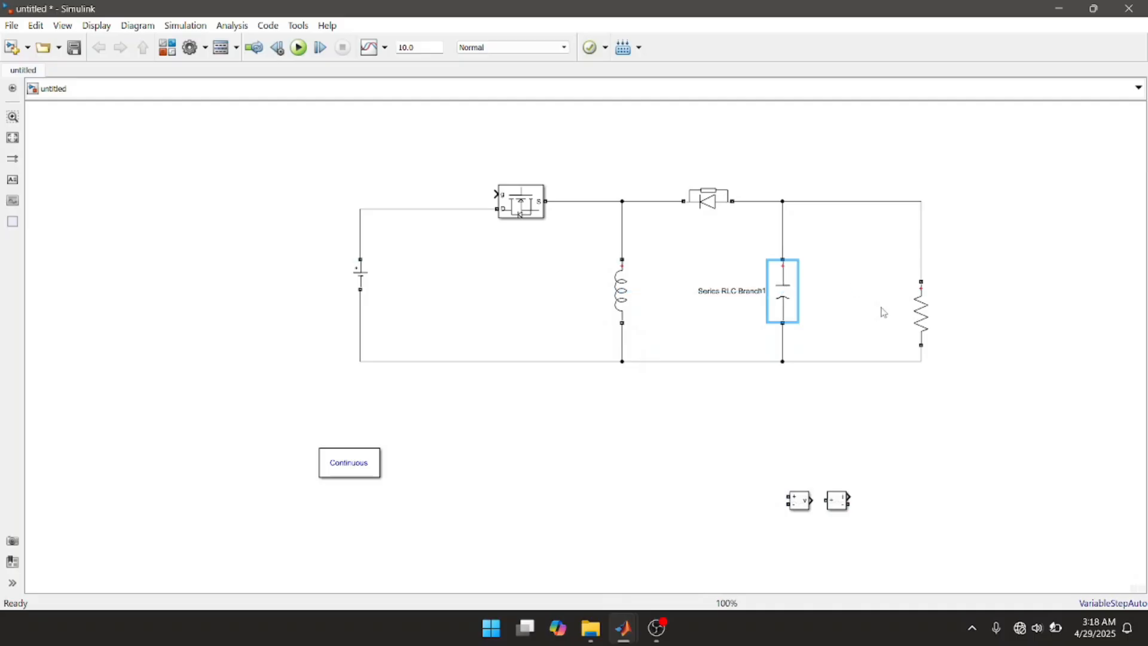
left_click(927, 322)
left_click_drag(926, 320, 925, 298)
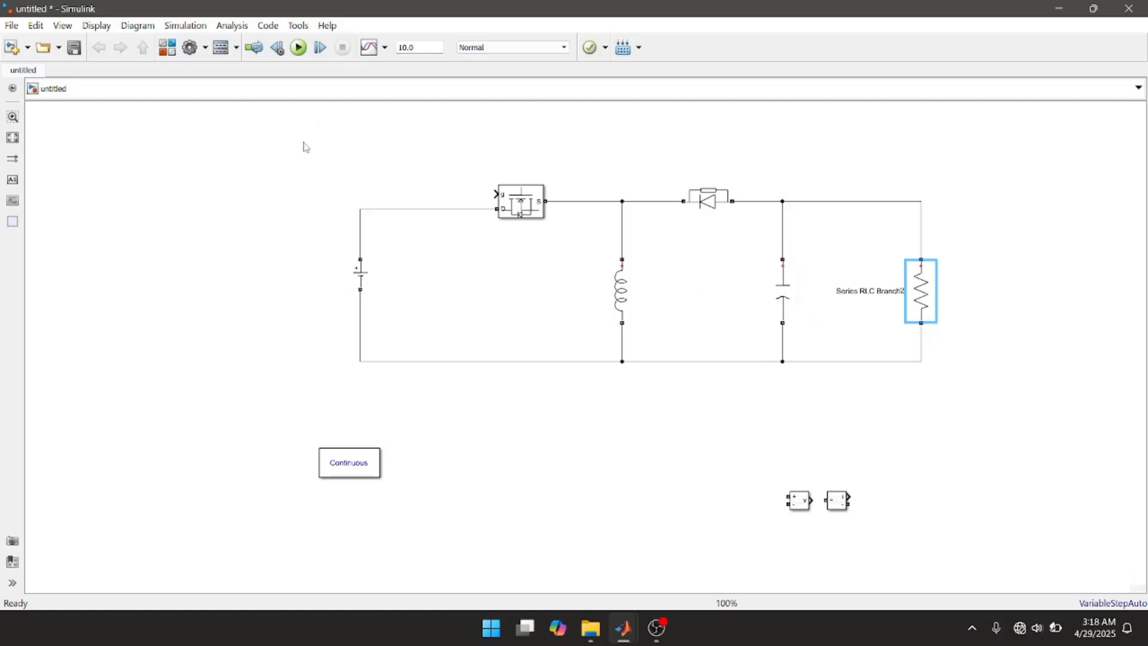
Step: Shift the whole wired circuit left and slightly down on the canvas, leaving powergui and the measurement blocks in place
left_click_drag(304, 143, 964, 447)
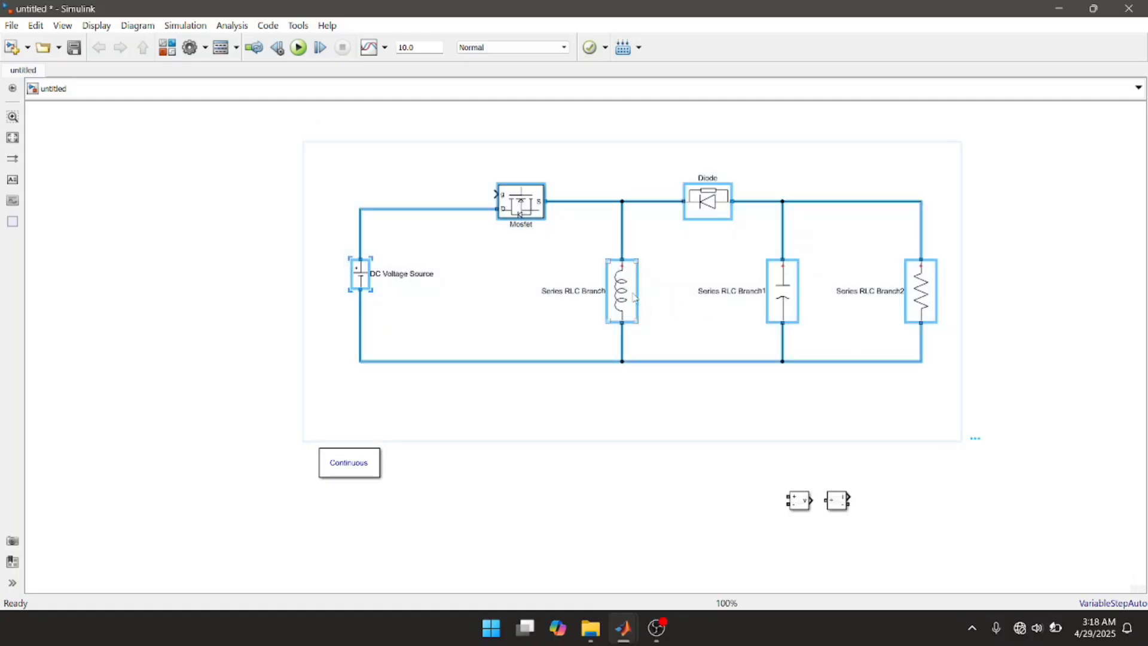
left_click_drag(602, 297, 375, 359)
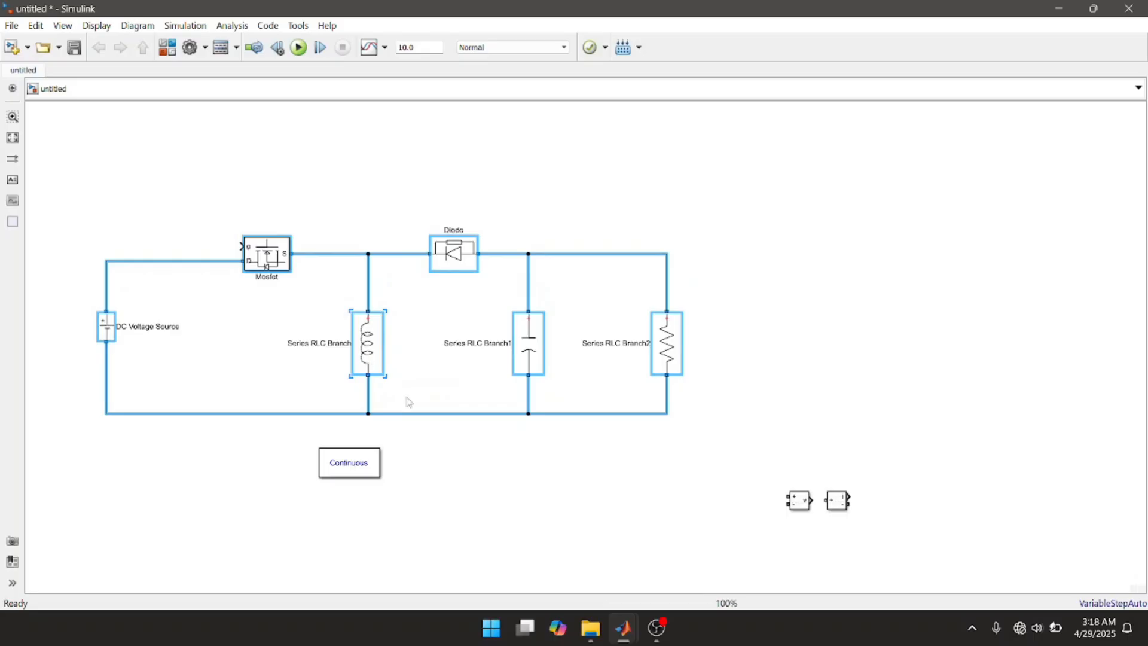
left_click(436, 441)
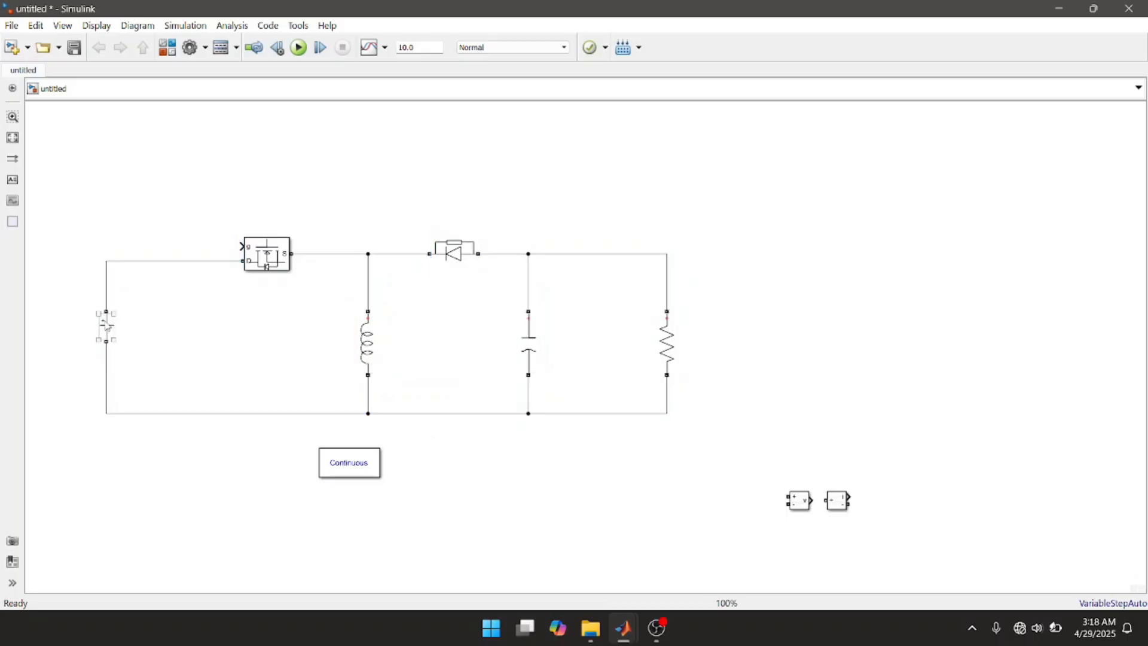
Step: Set the DC Voltage Source's amplitude to 20 V
double_click(106, 326)
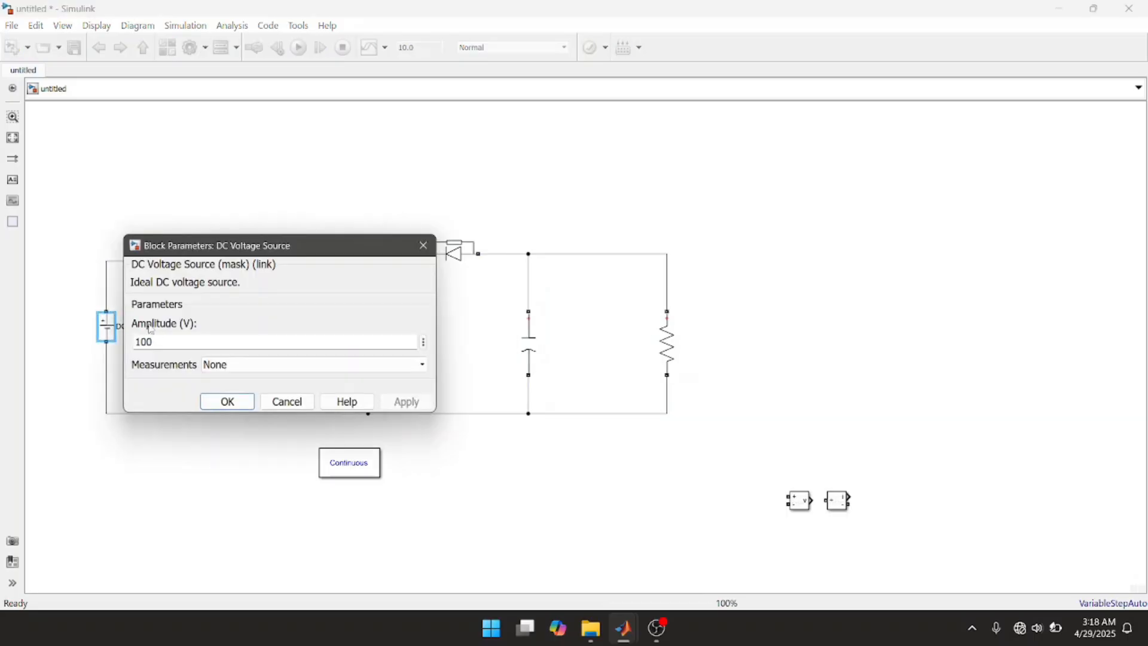
double_click(194, 338)
type("20")
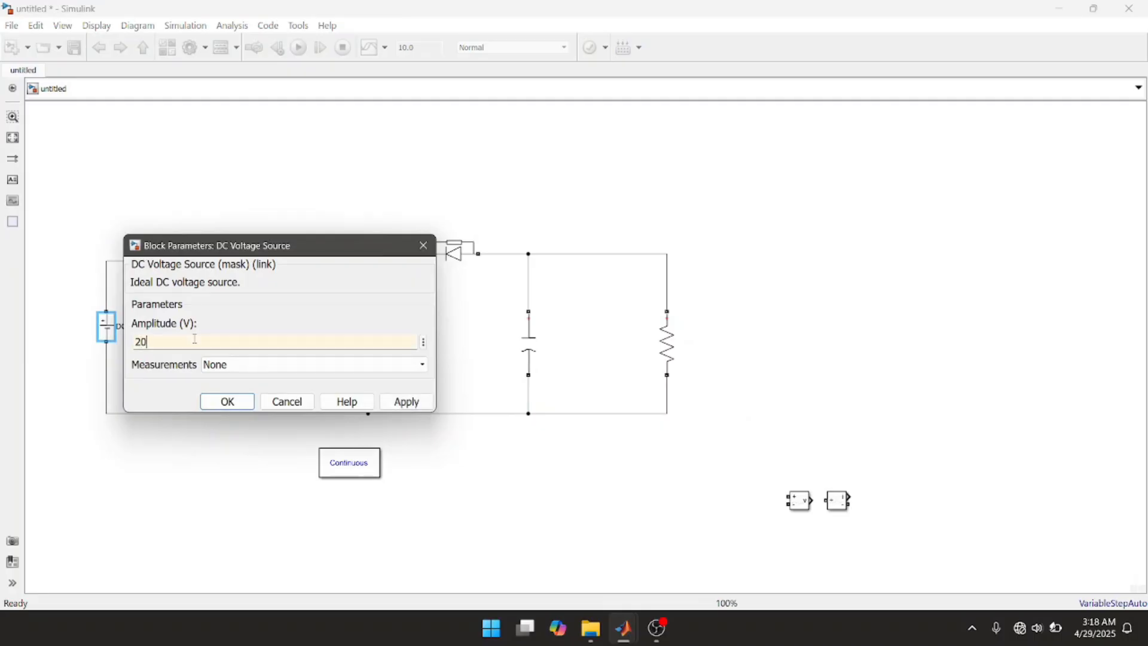
left_click(406, 403)
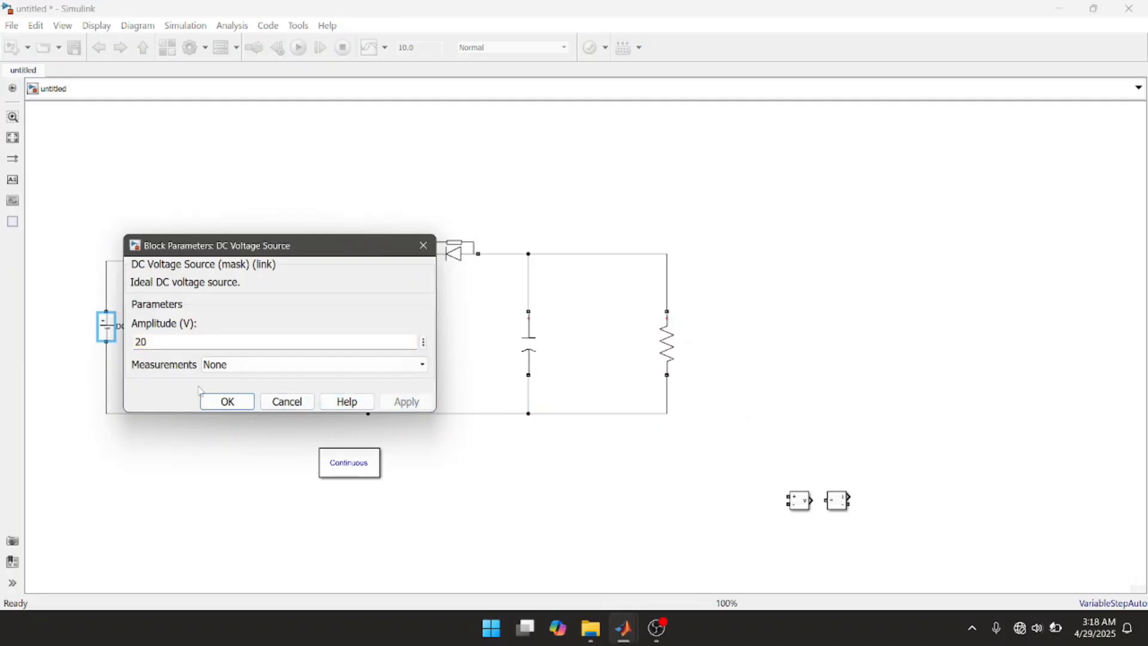
left_click(229, 401)
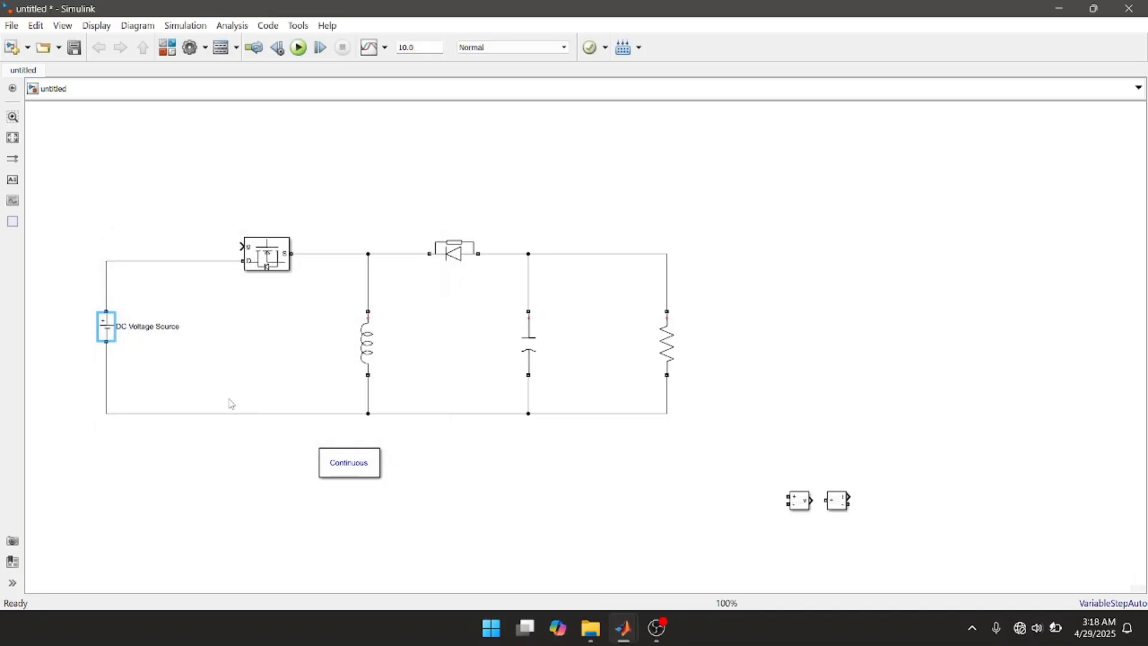
Step: Set the inductor branch's inductance to 150e-6 H
left_click(368, 353)
double_click(367, 352)
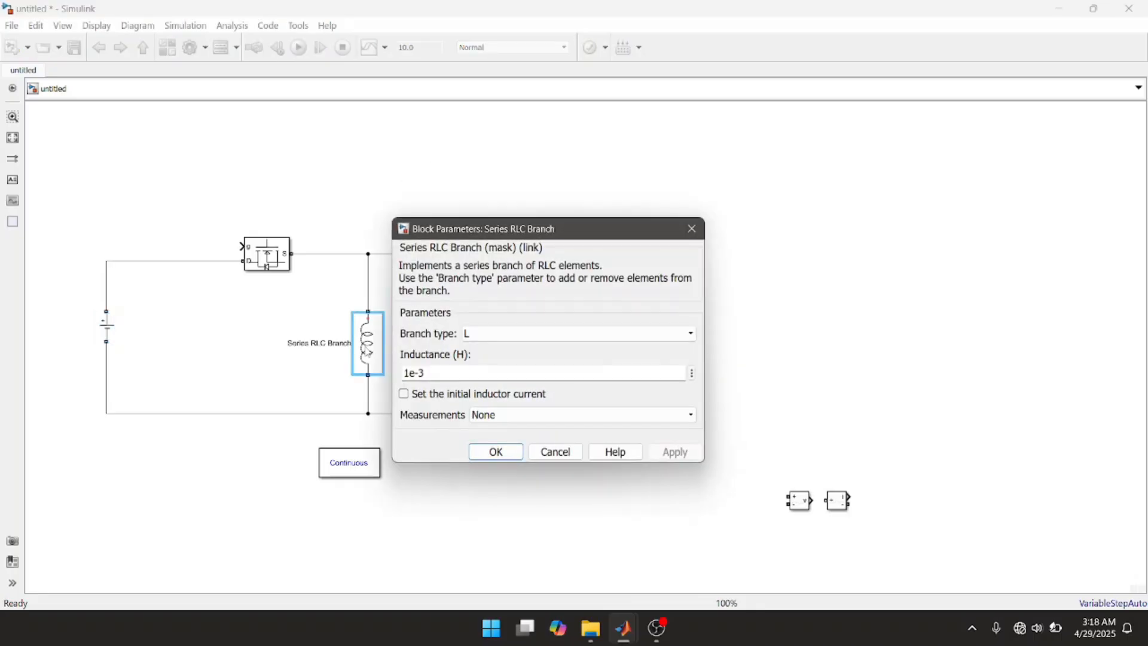
double_click(431, 375)
type("150")
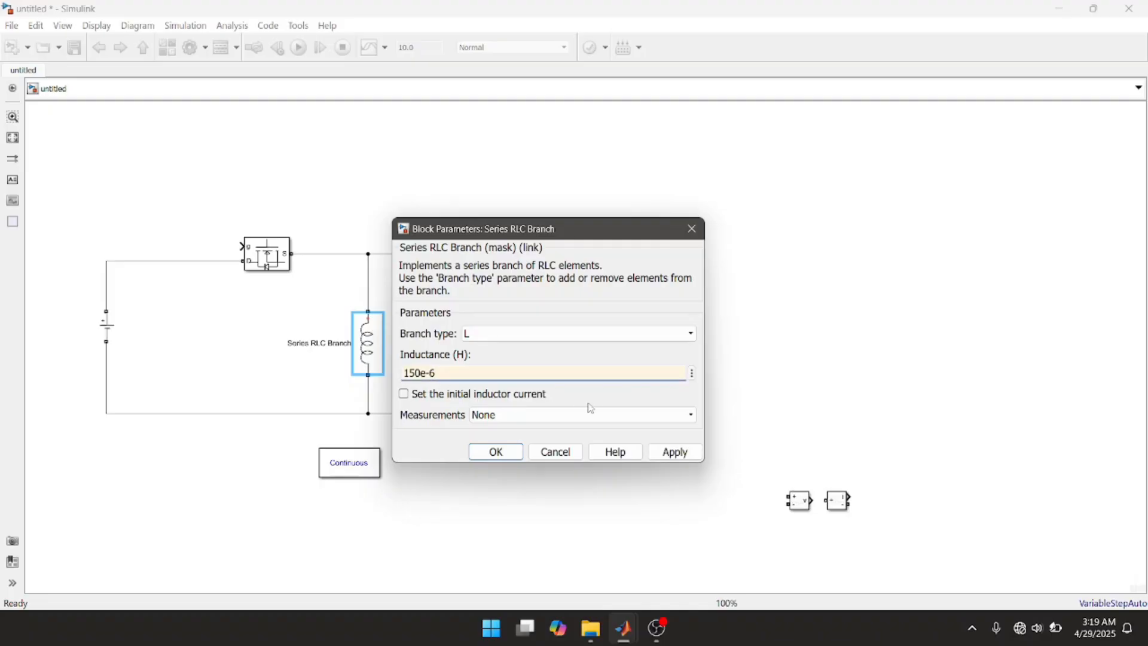
left_click(664, 457)
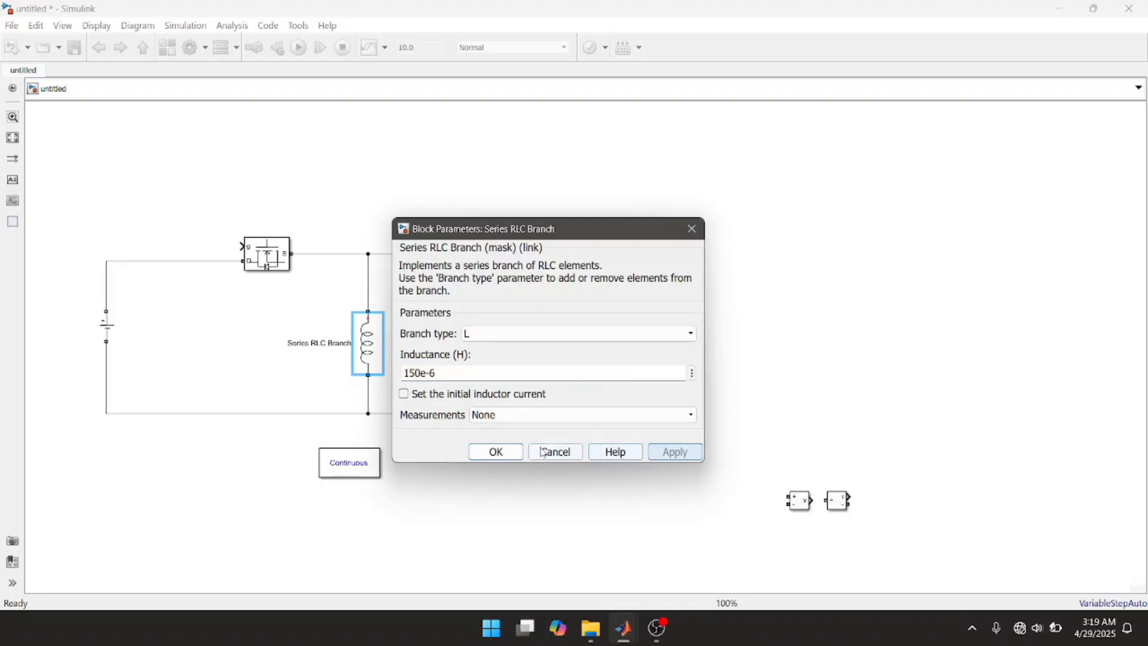
left_click(495, 451)
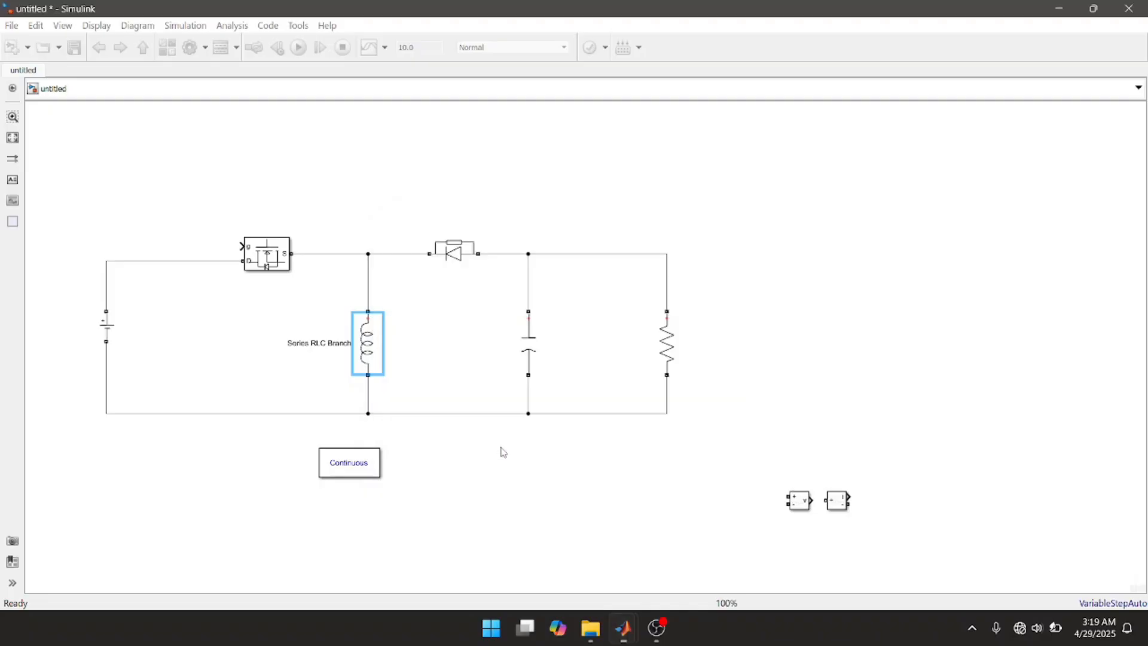
Step: Set the capacitor branch's capacitance to 220e-6 F
double_click(532, 353)
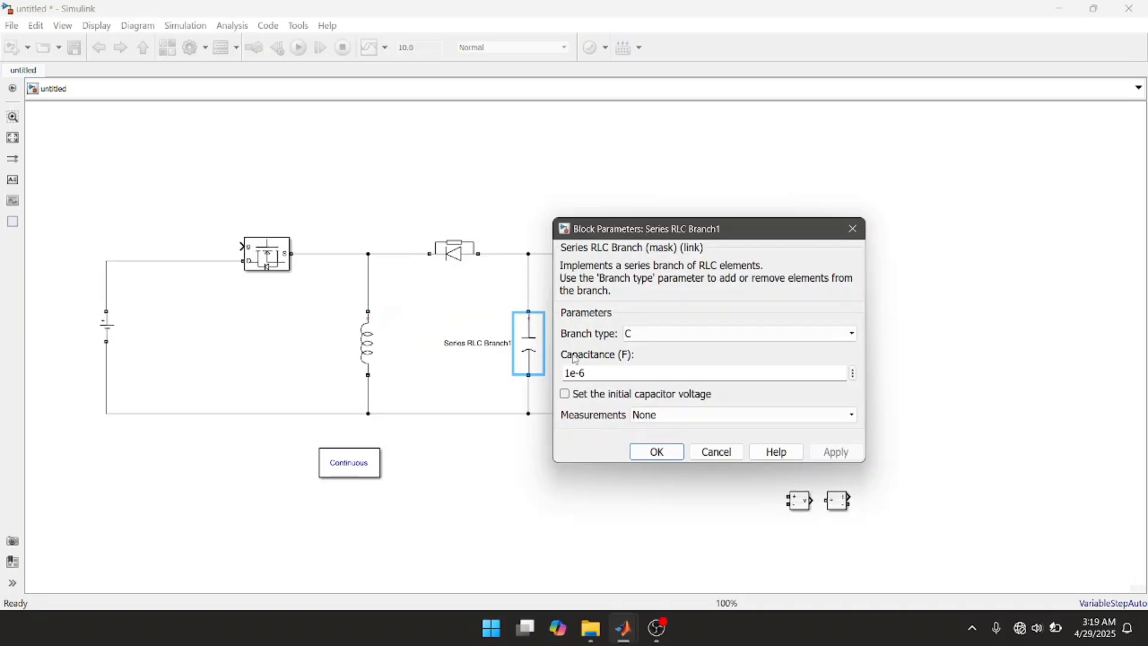
double_click(593, 371)
type("220")
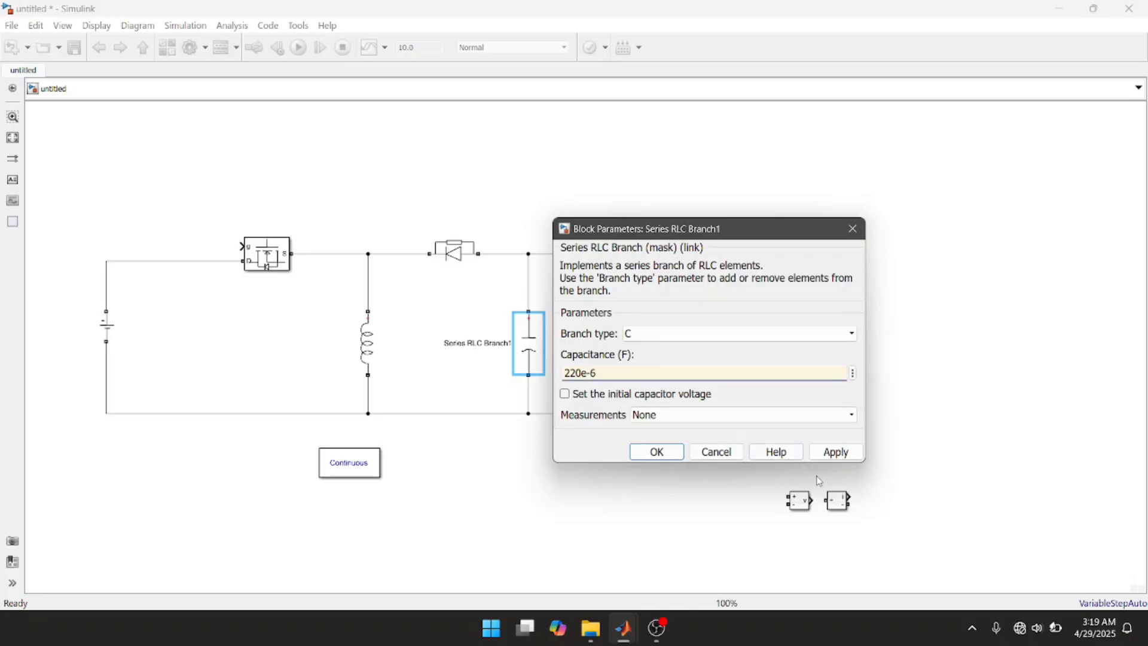
left_click(834, 453)
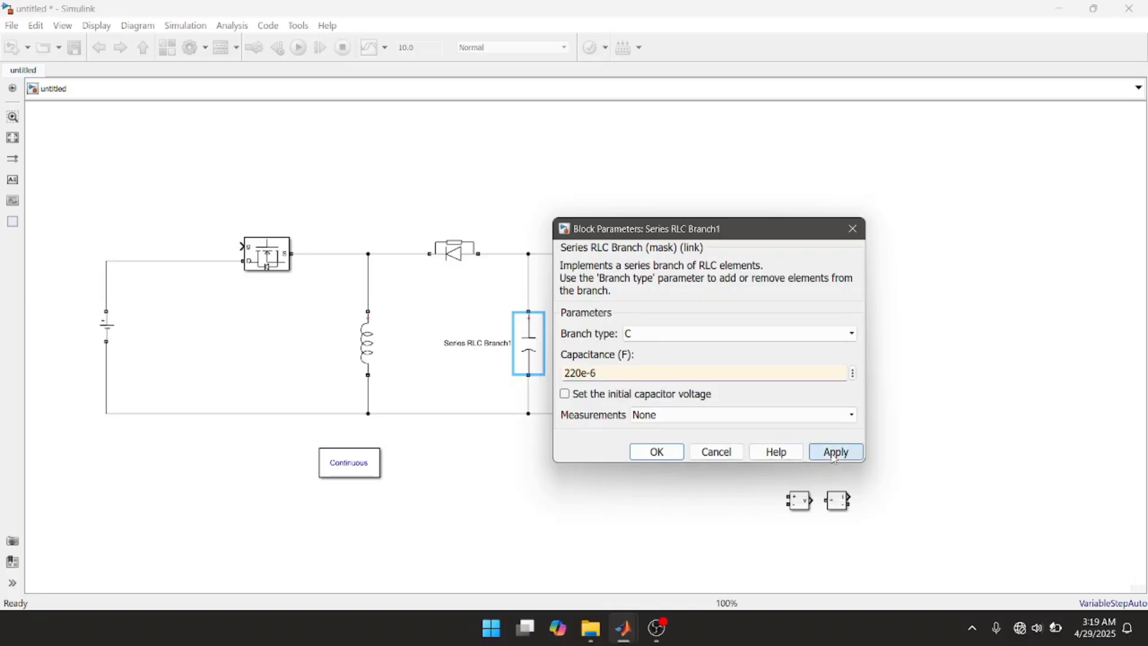
left_click(653, 453)
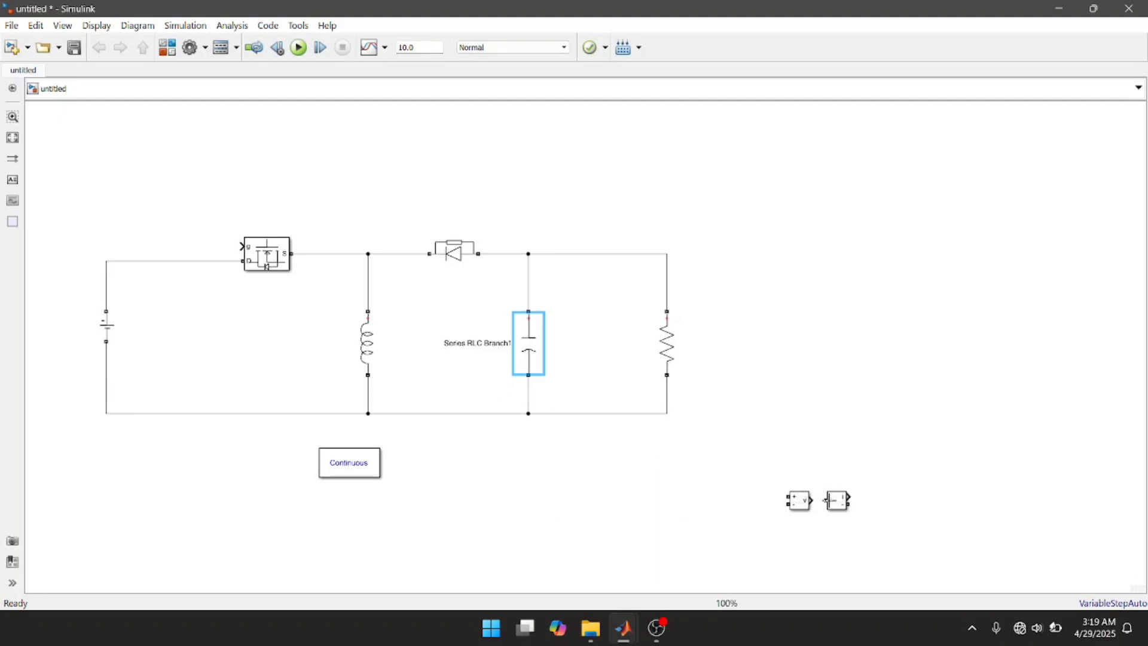
Step: Replace the line between the DC Voltage Source and the Mosfet's D port with the Current Measurement block wired in series
left_click_drag(842, 505, 162, 210)
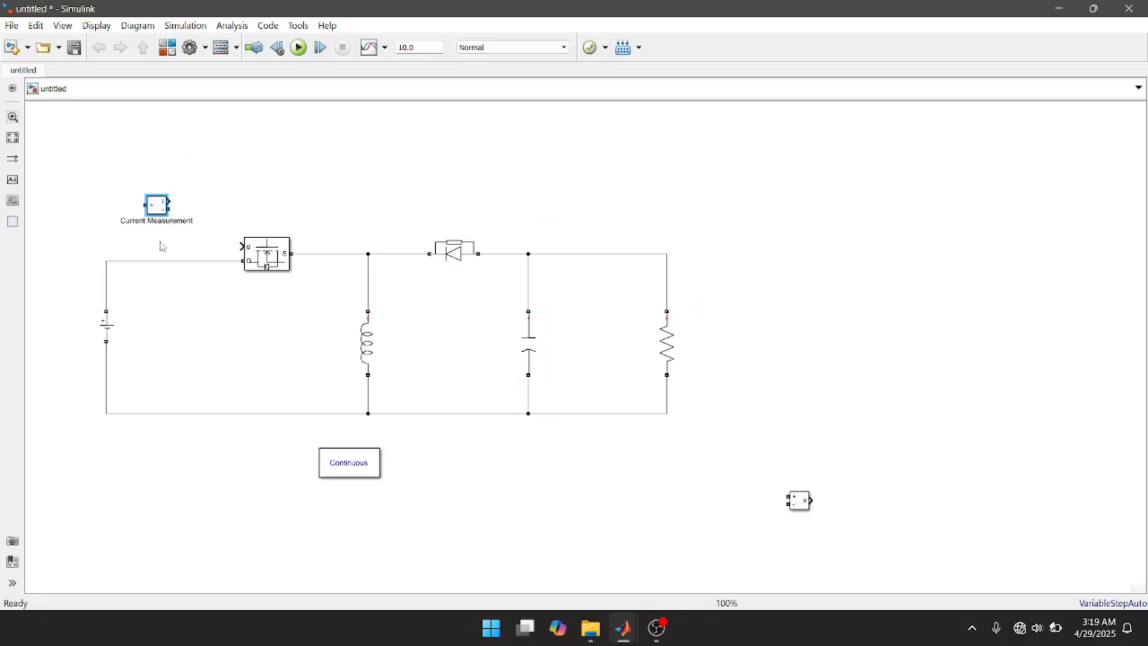
left_click(161, 261)
key("Delete")
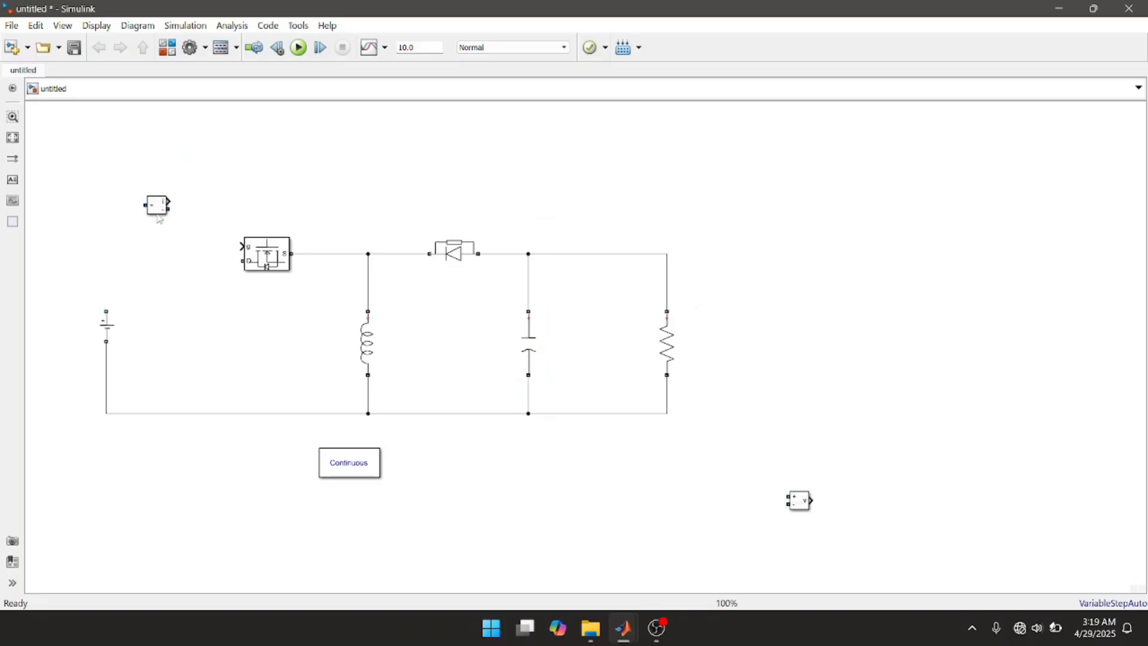
mouse_move(160, 208)
left_mouse_down()
mouse_move(159, 246)
mouse_move(239, 262)
left_mouse_up()
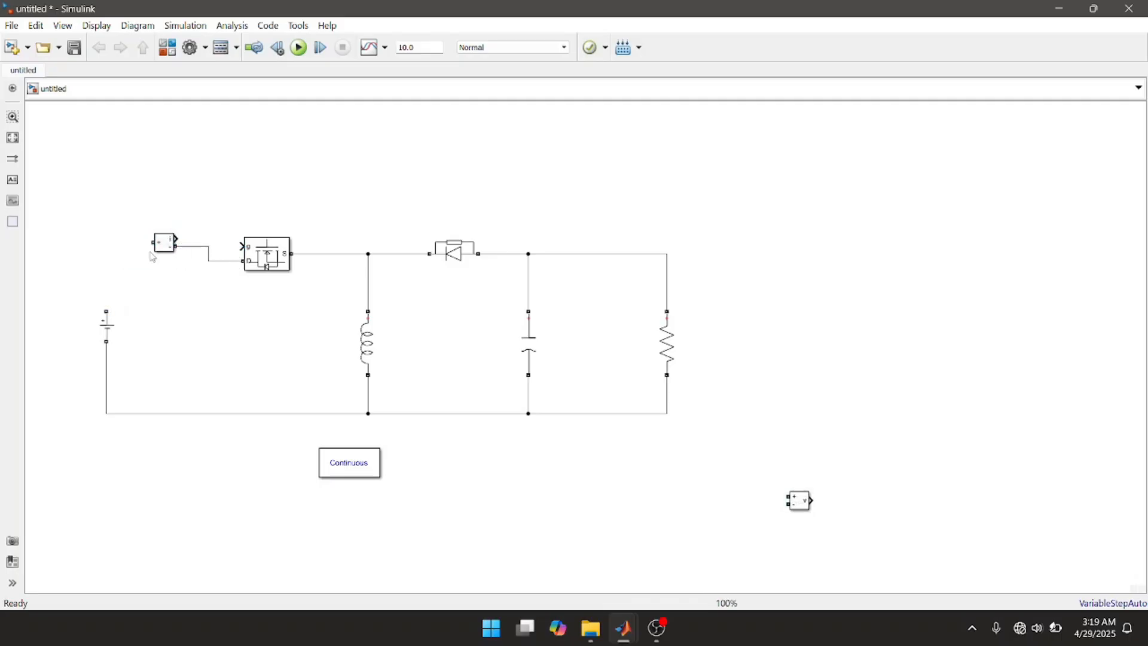
mouse_move(149, 242)
left_mouse_down()
mouse_move(108, 277)
mouse_move(108, 307)
left_mouse_up()
Step: Place the Voltage Measurement block beside the DC Voltage Source and connect its + and - terminals across the source
left_click(794, 505)
mouse_move(793, 505)
left_mouse_down()
mouse_move(723, 460)
mouse_move(392, 409)
mouse_move(330, 372)
mouse_move(202, 346)
mouse_move(167, 307)
mouse_move(104, 284)
left_mouse_up()
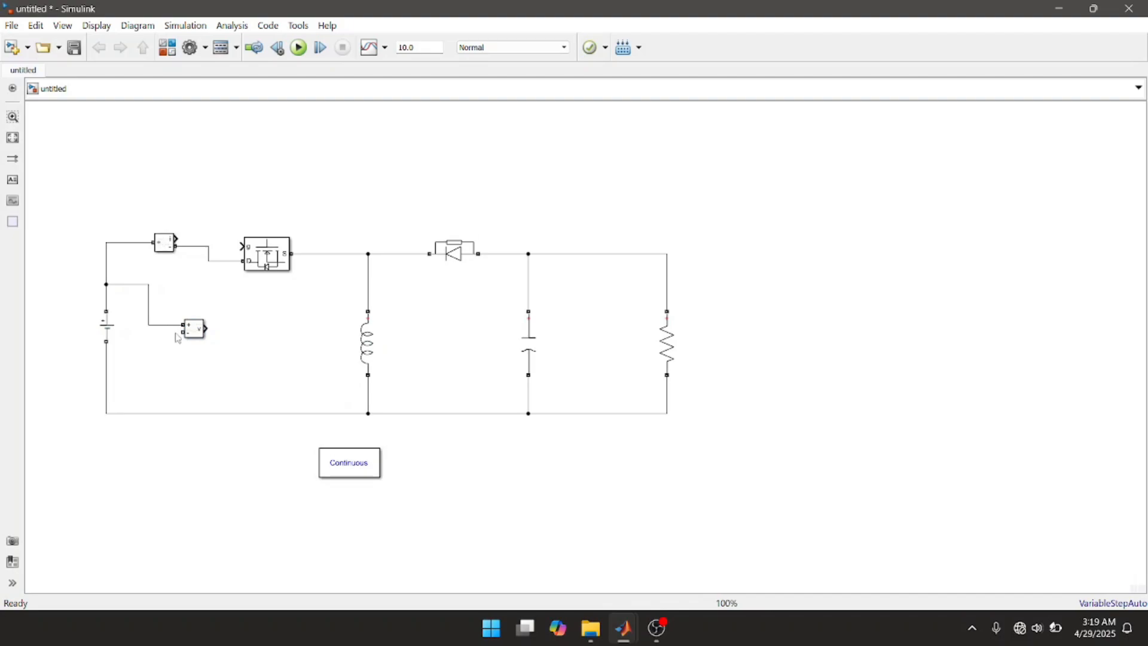
left_click_drag(183, 333, 107, 377)
Step: Nudge the input Current Measurement block upward and duplicate it above the line between the capacitor and the resistor
left_click(170, 244)
left_click(169, 243)
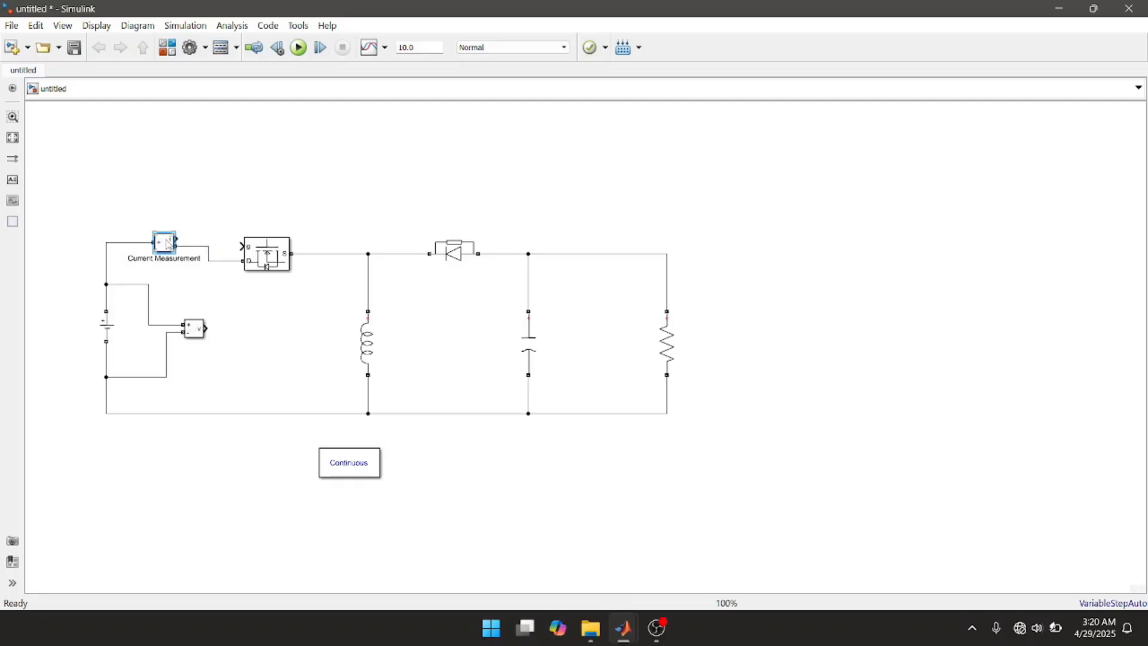
mouse_move(170, 244)
left_mouse_down()
mouse_move(169, 212)
mouse_move(171, 236)
left_mouse_up()
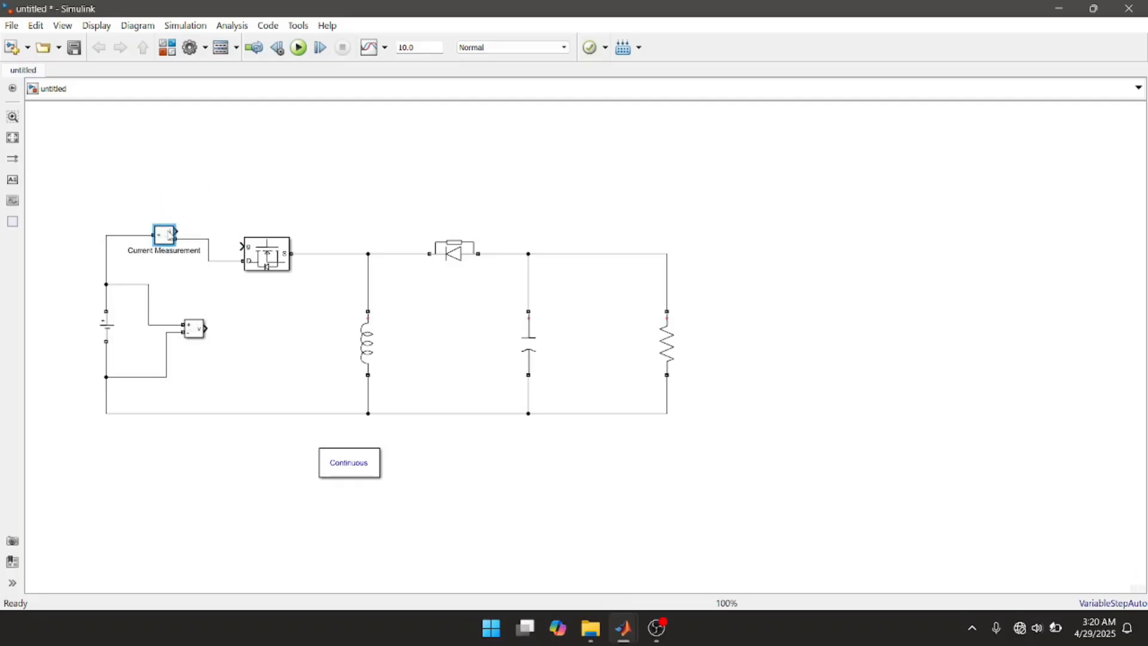
left_click_drag(171, 233, 604, 209)
scroll(605, 221, "up", 1)
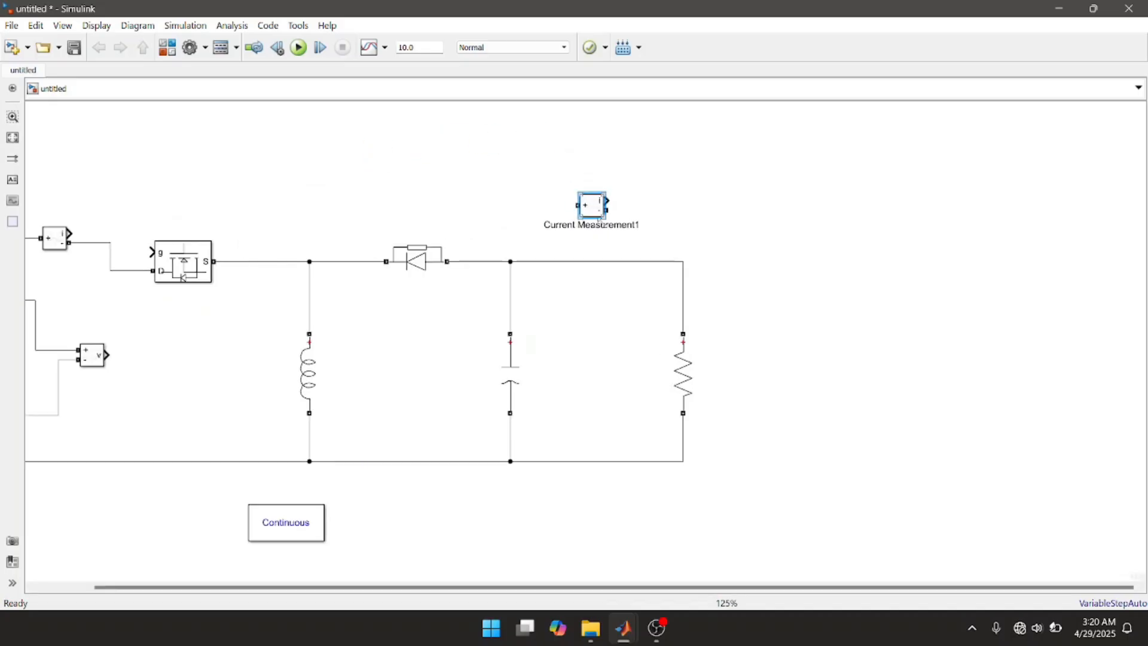
Step: Replace the line between the capacitor's top node and the resistor with the second Current Measurement block wired in series
left_click(601, 263)
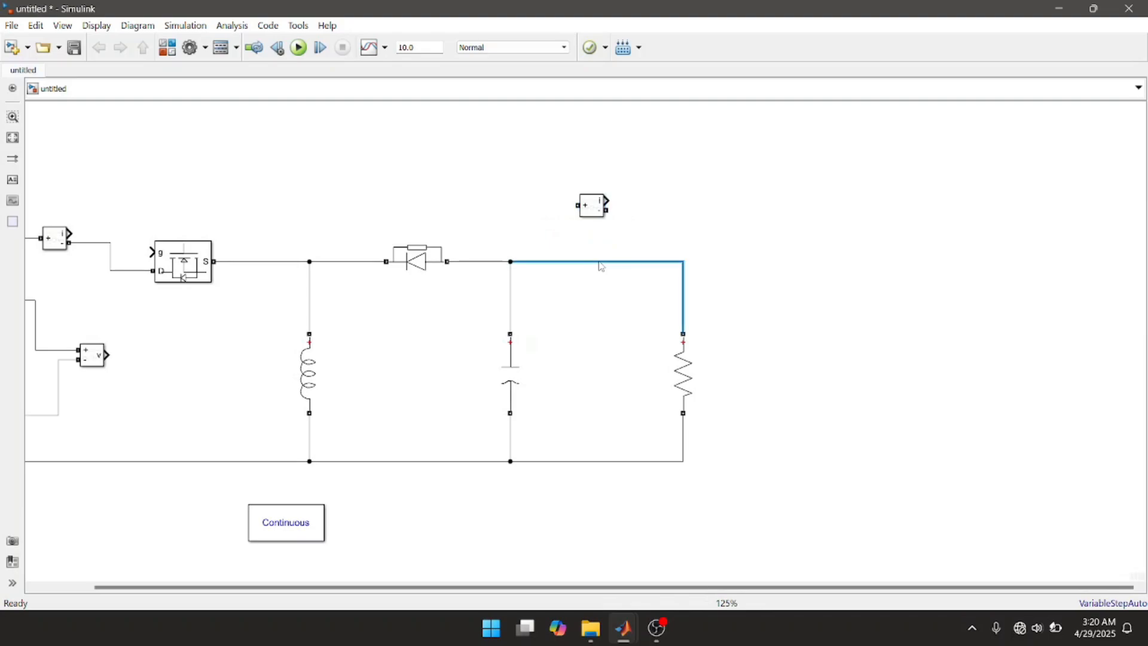
key("Delete")
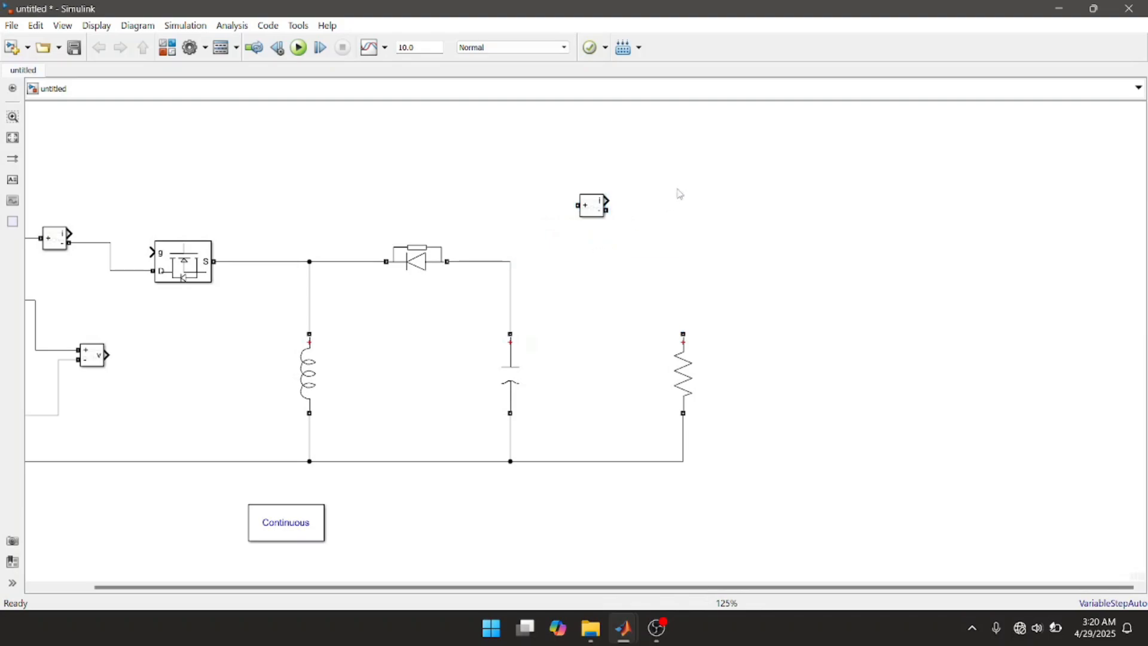
left_click(600, 214)
left_click_drag(594, 209, 511, 261)
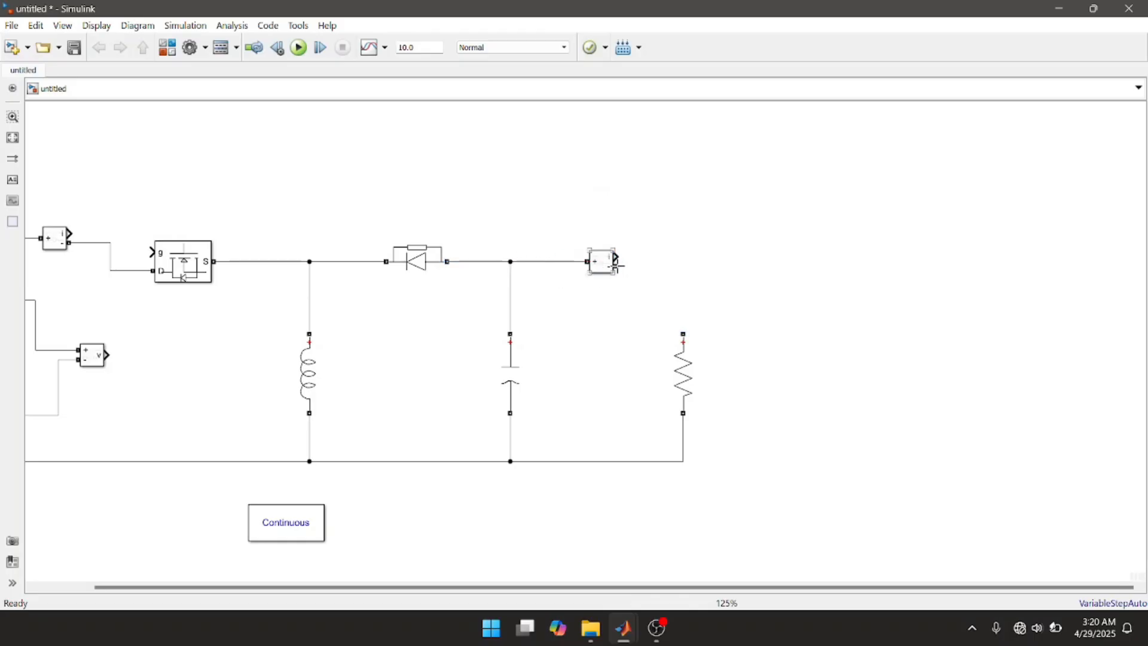
left_click(610, 266)
left_click_drag(616, 266, 684, 333)
Step: Duplicate the Voltage Measurement block beside the resistor and connect the copy's + and - terminals across the resistor
key("space")
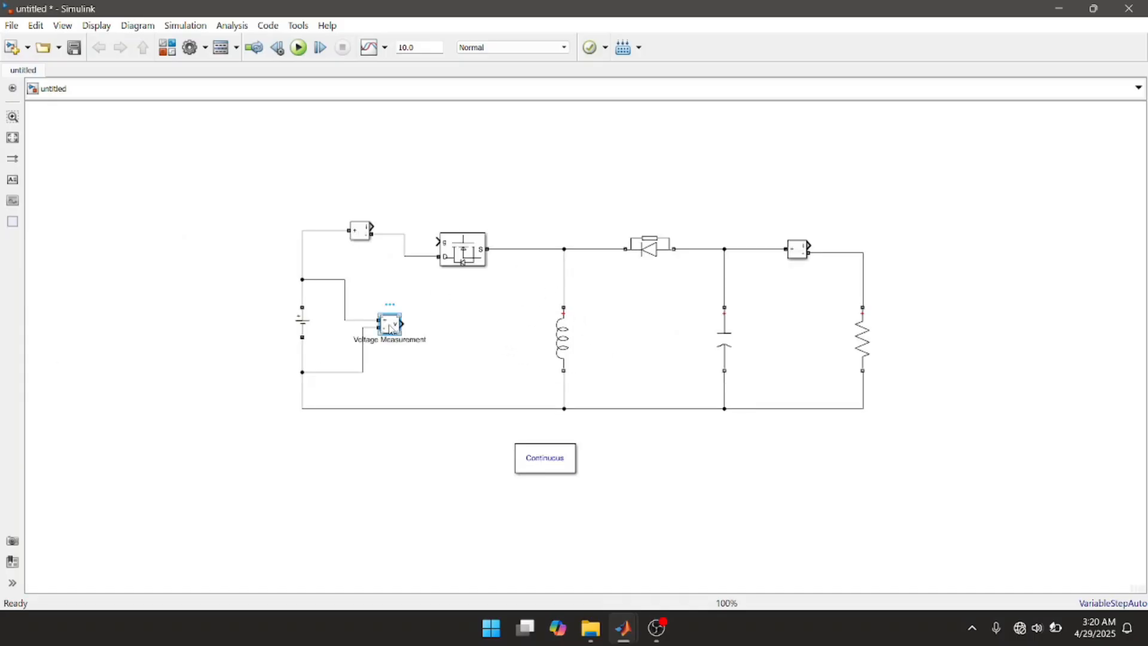
left_click_drag(391, 329, 810, 296)
left_click_drag(893, 305, 958, 325)
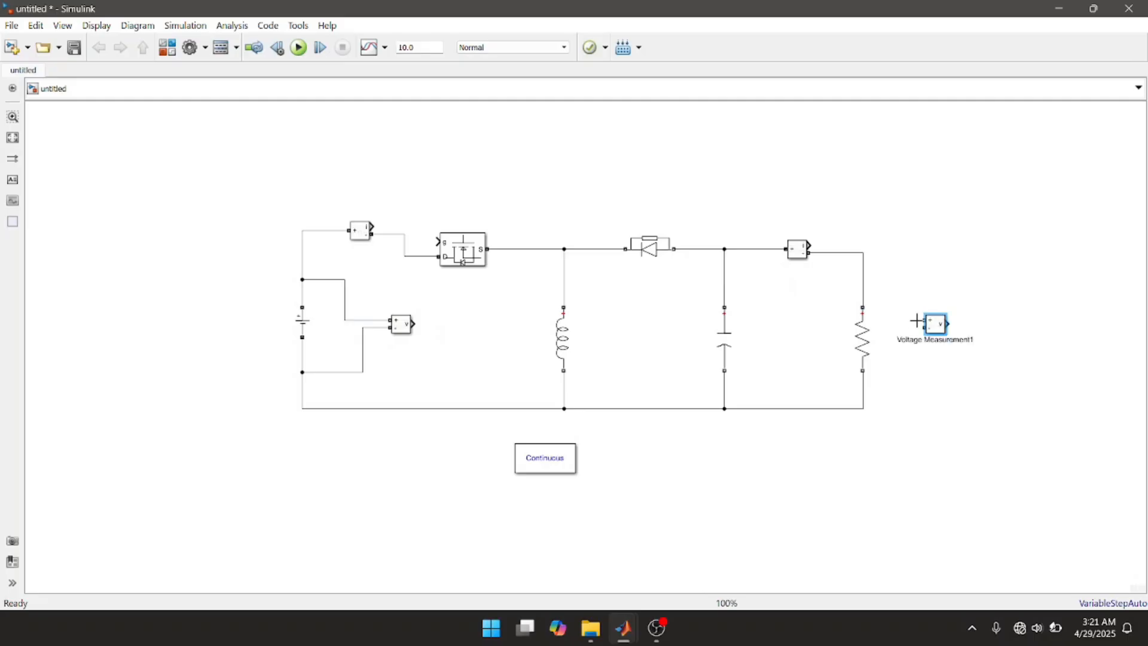
left_click_drag(924, 320, 864, 291)
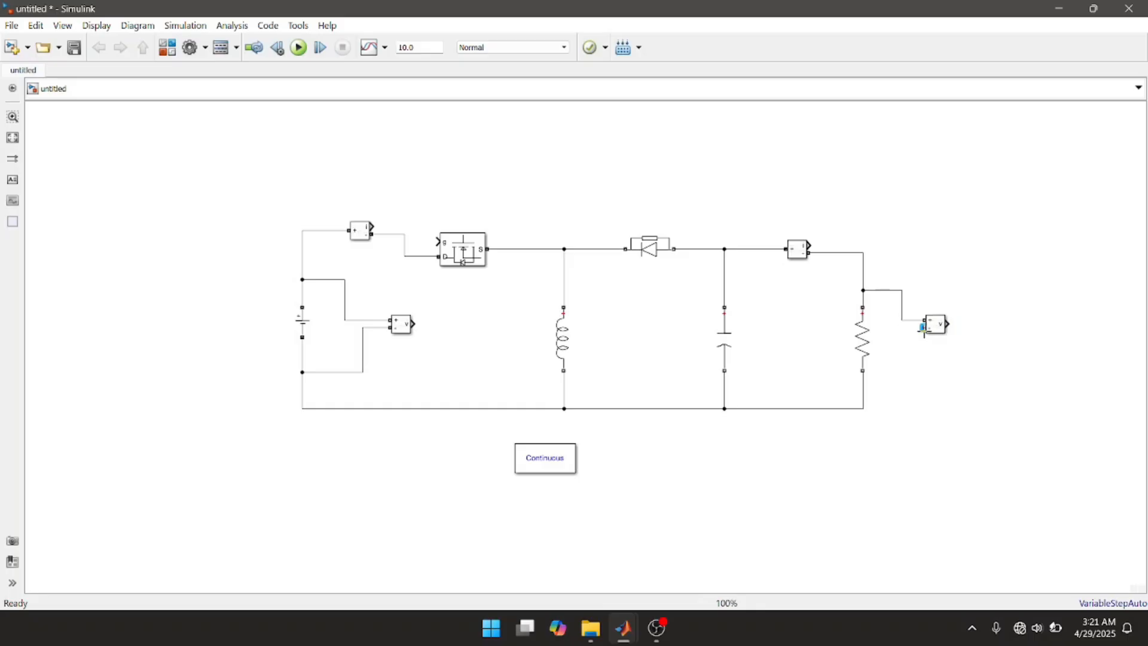
left_click_drag(924, 328, 862, 382)
Step: Move the whole circuit, including the powergui block, toward the left side of the canvas and slightly down
left_click_drag(247, 150, 388, 351)
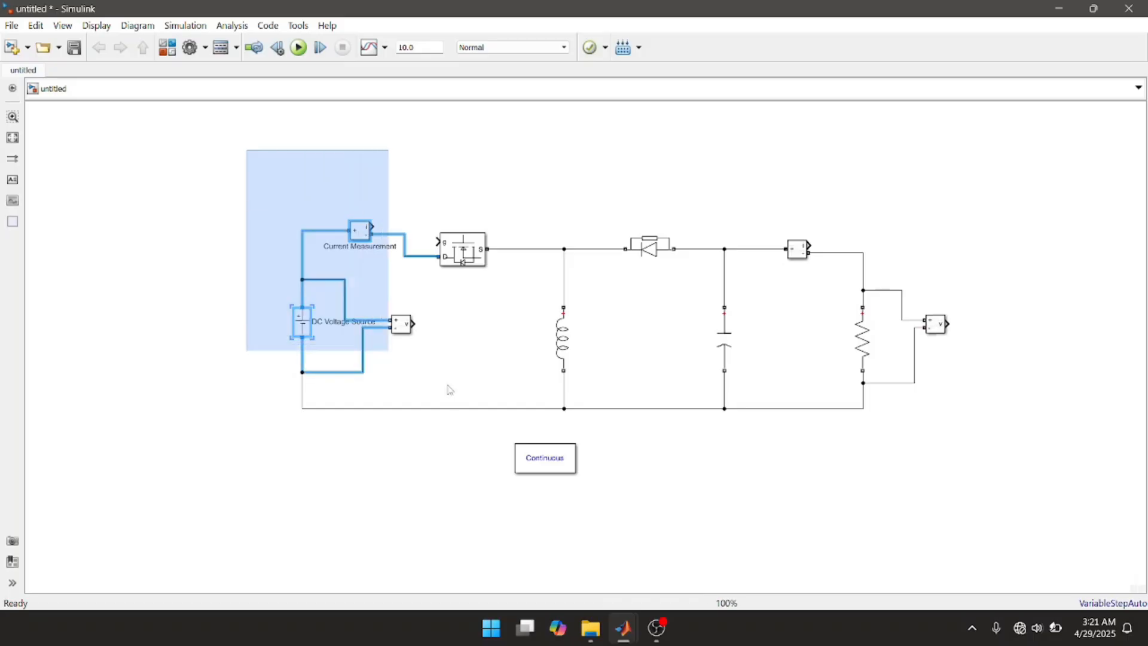
left_click_drag(449, 389, 1020, 518)
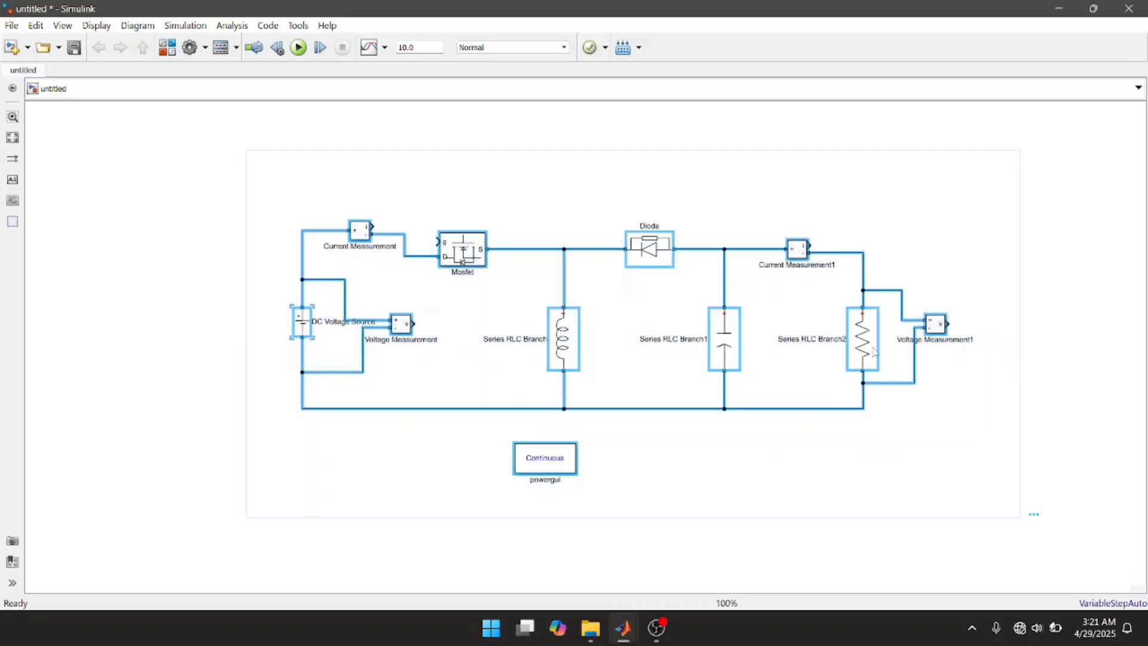
left_click_drag(849, 353, 661, 384)
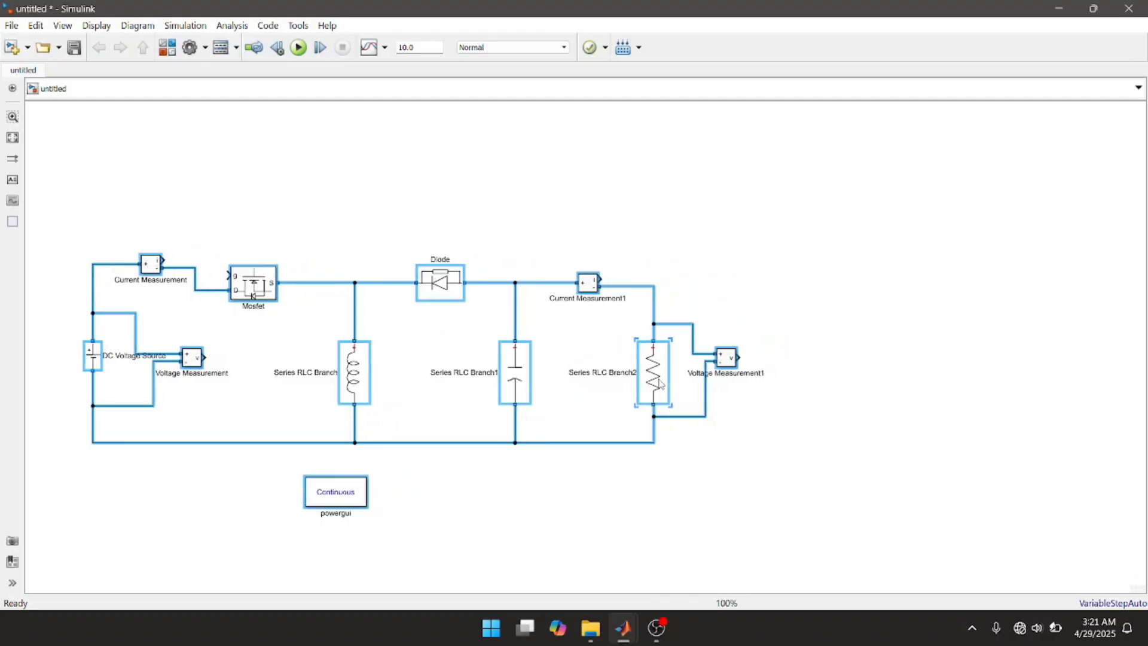
left_click(758, 472)
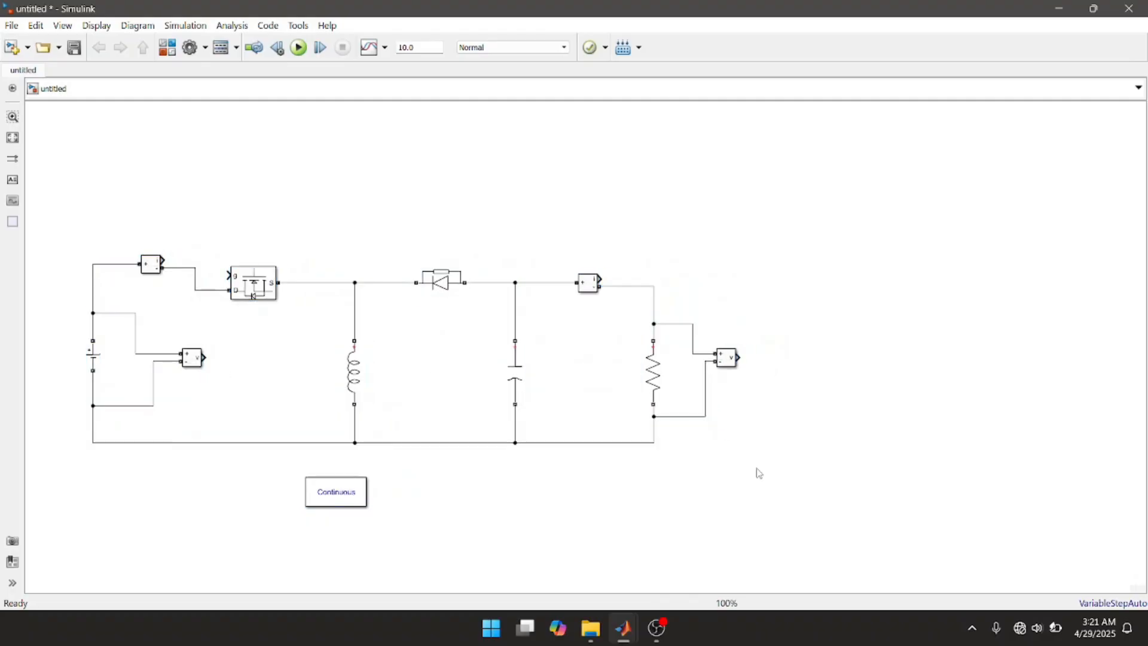
double_click(643, 172)
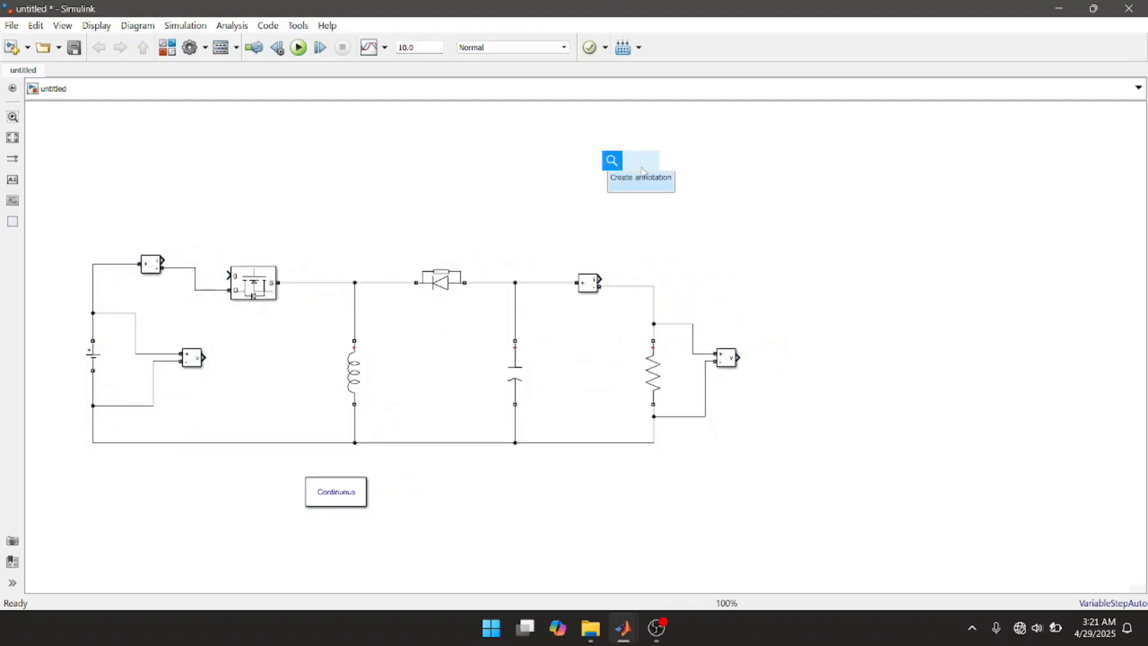
type("const")
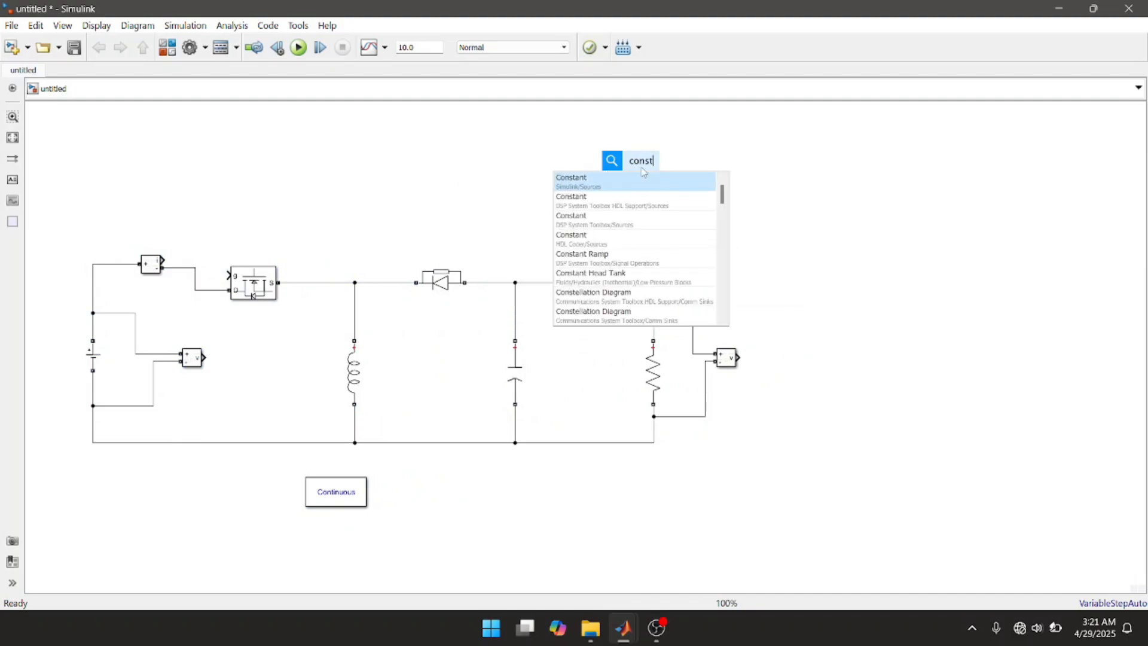
key("Escape")
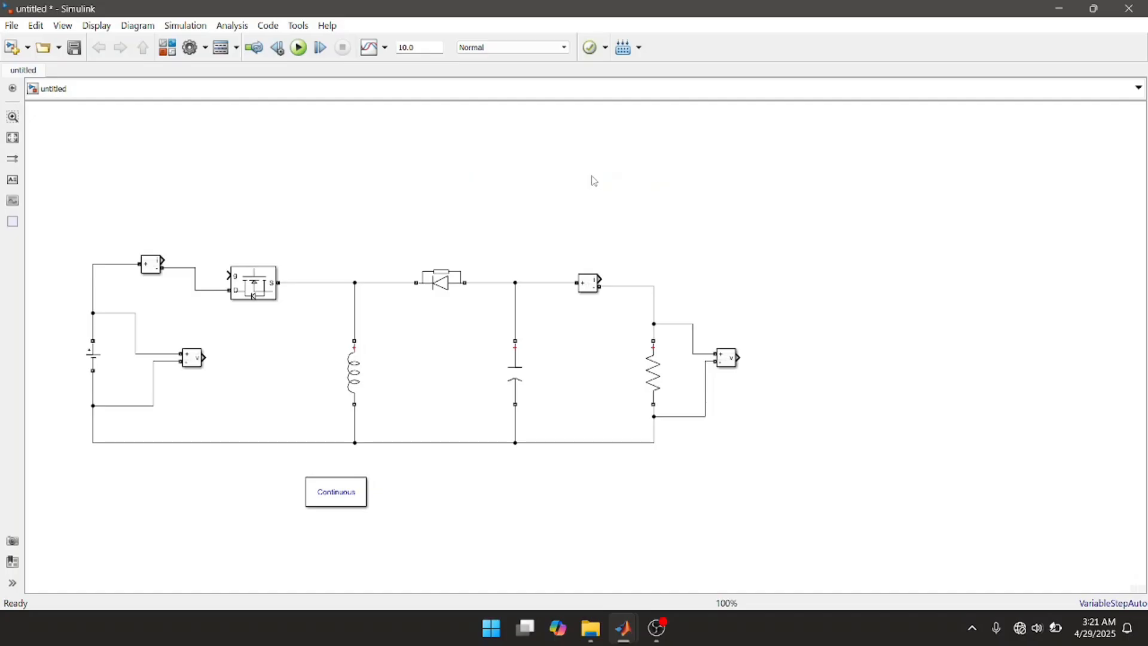
Step: Add a Constant block from Simulink/Sources in the empty area above the circuit
double_click(594, 181)
type("const")
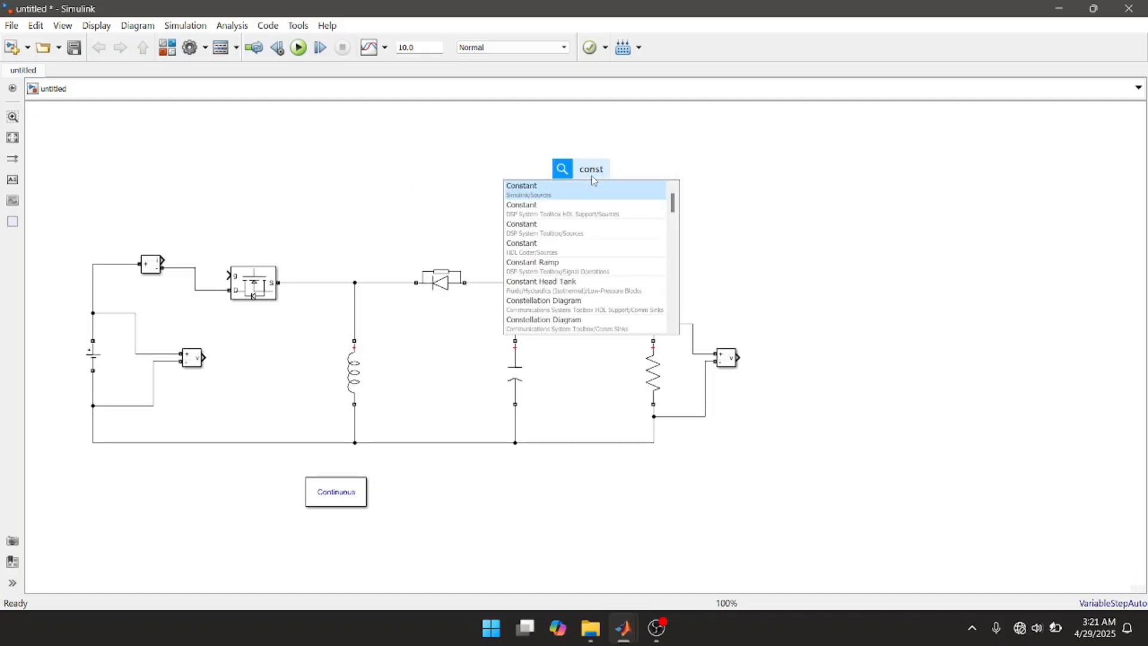
left_click(526, 190)
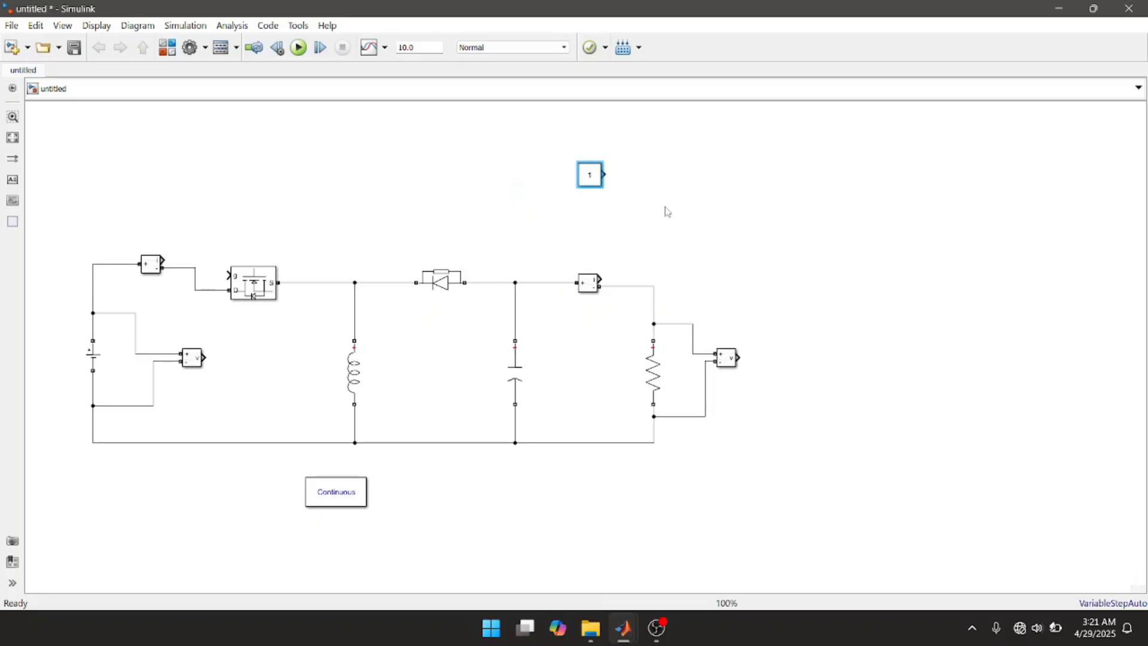
Step: Add a Goto block from Simulink/Signal Routing above the input Current Measurement and connect it to that block's i output
double_click(686, 169)
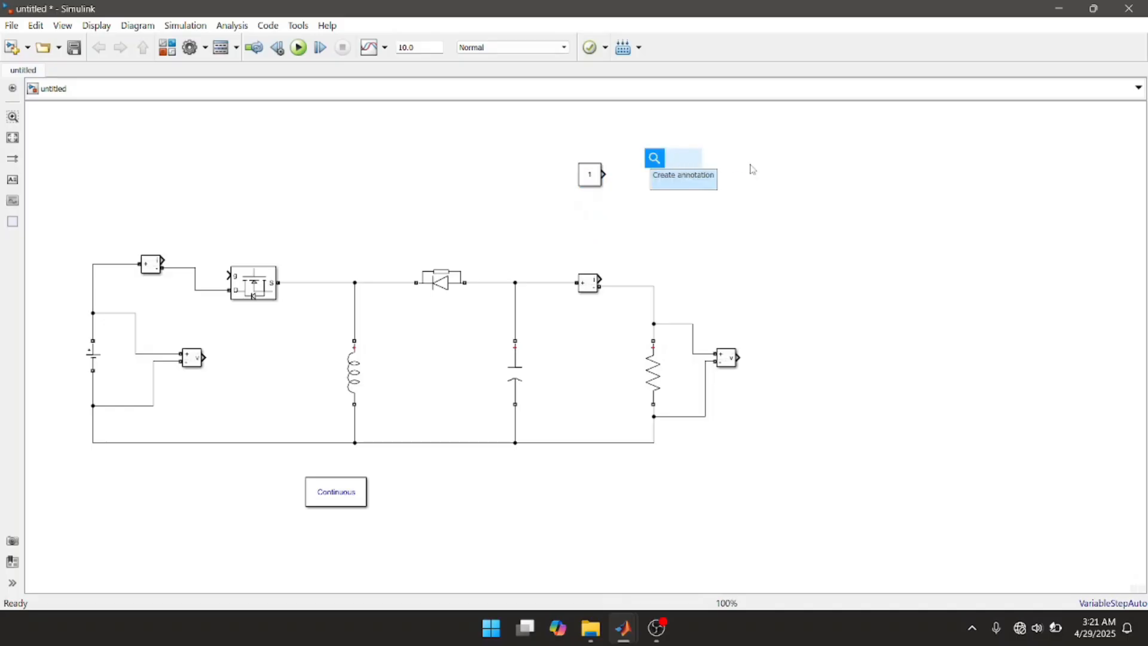
type("goto")
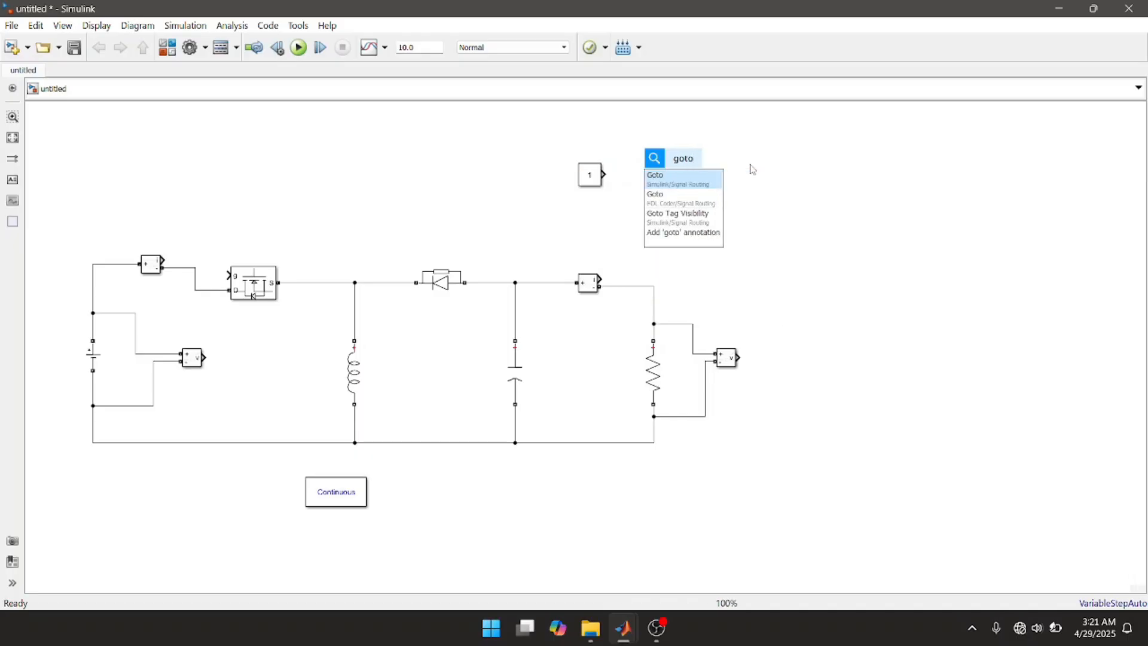
left_click(662, 185)
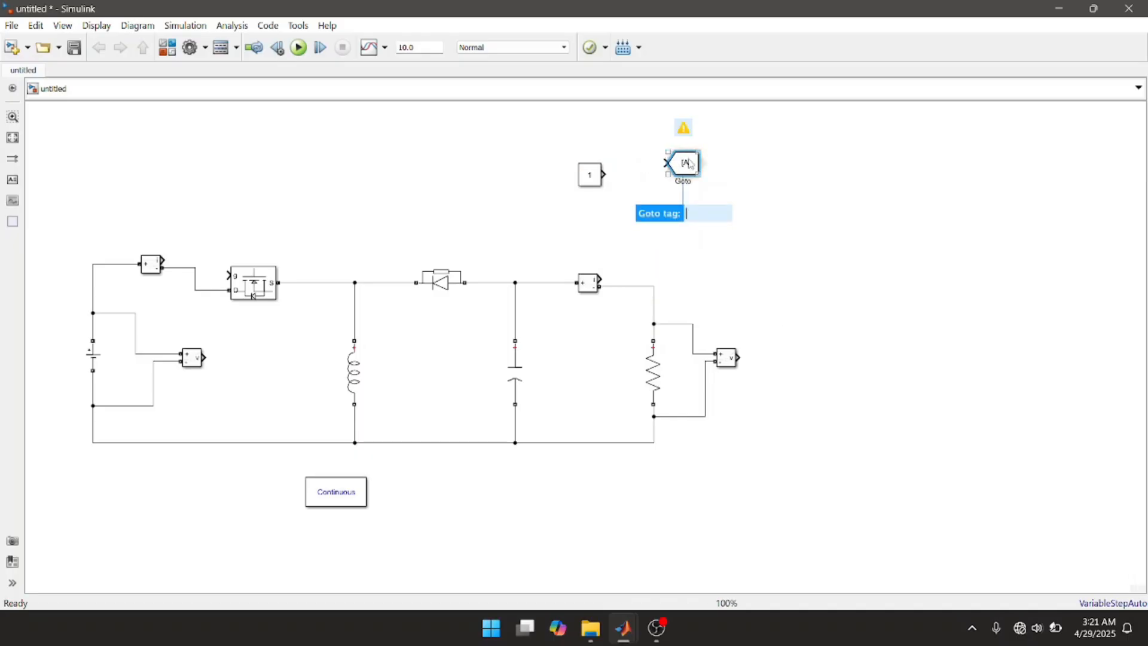
left_click_drag(692, 166, 468, 177)
left_click_drag(357, 194, 174, 219)
Step: Set the tag of the Goto block on the input current signal to I_in
left_click(199, 226)
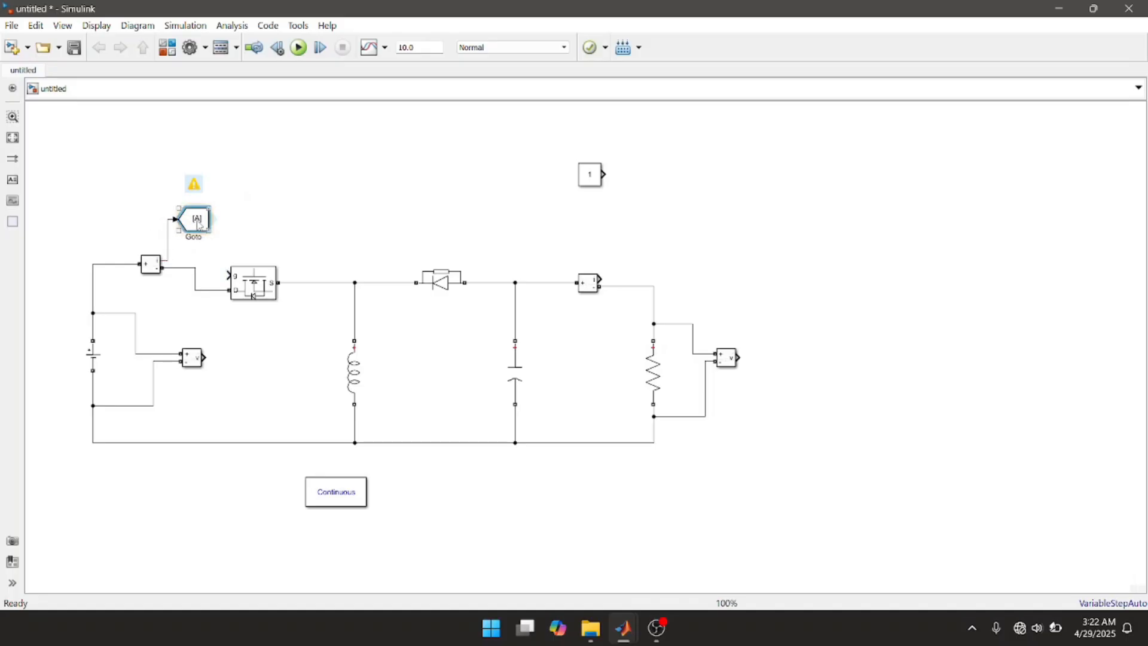
double_click(199, 225)
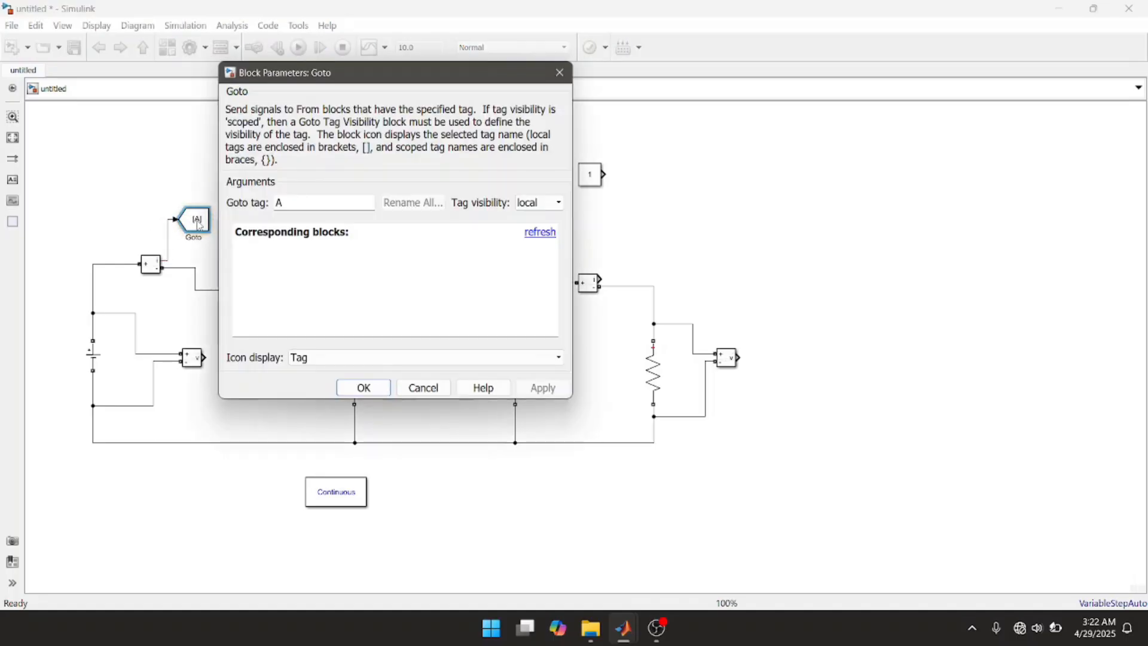
double_click(298, 200)
type("I")
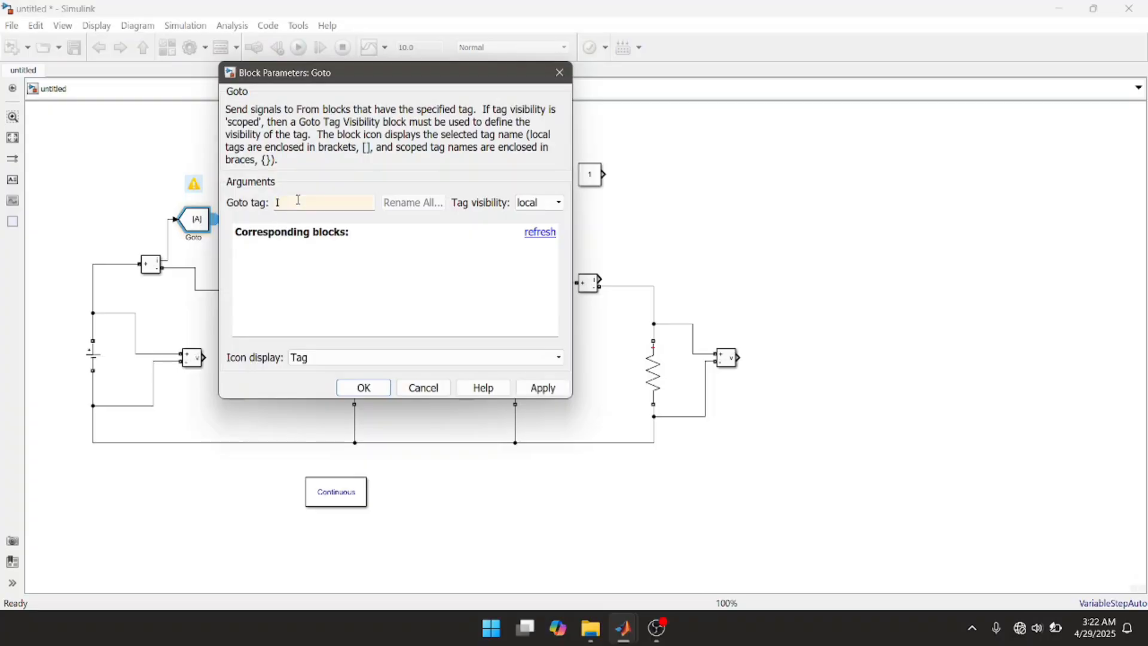
type("_in")
left_click(535, 389)
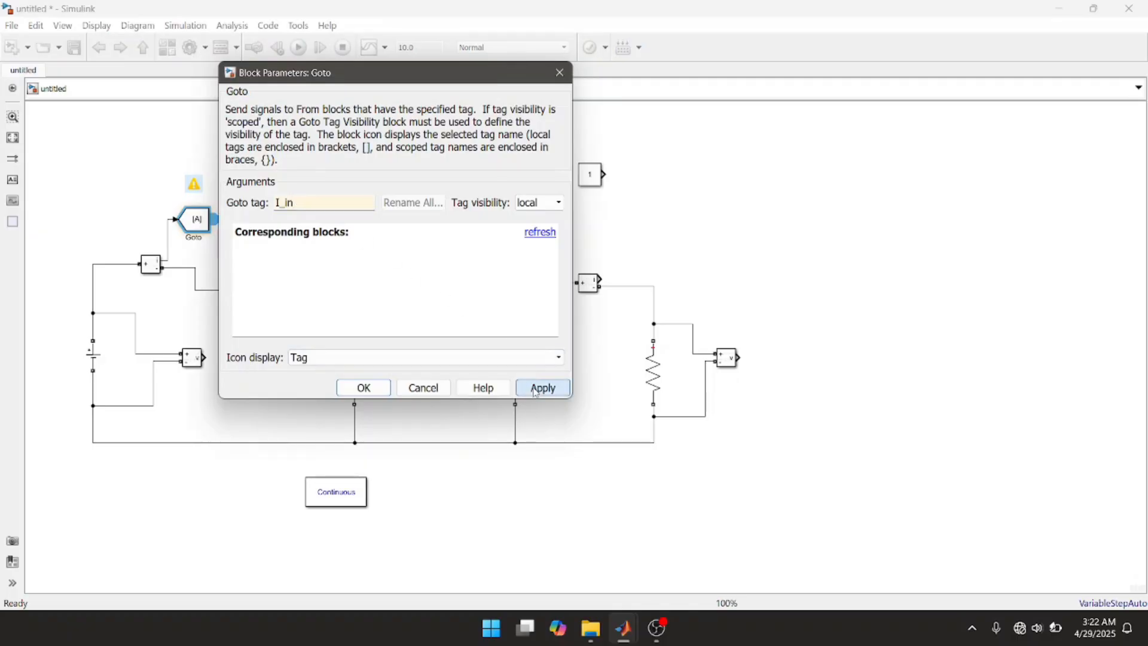
left_click(365, 388)
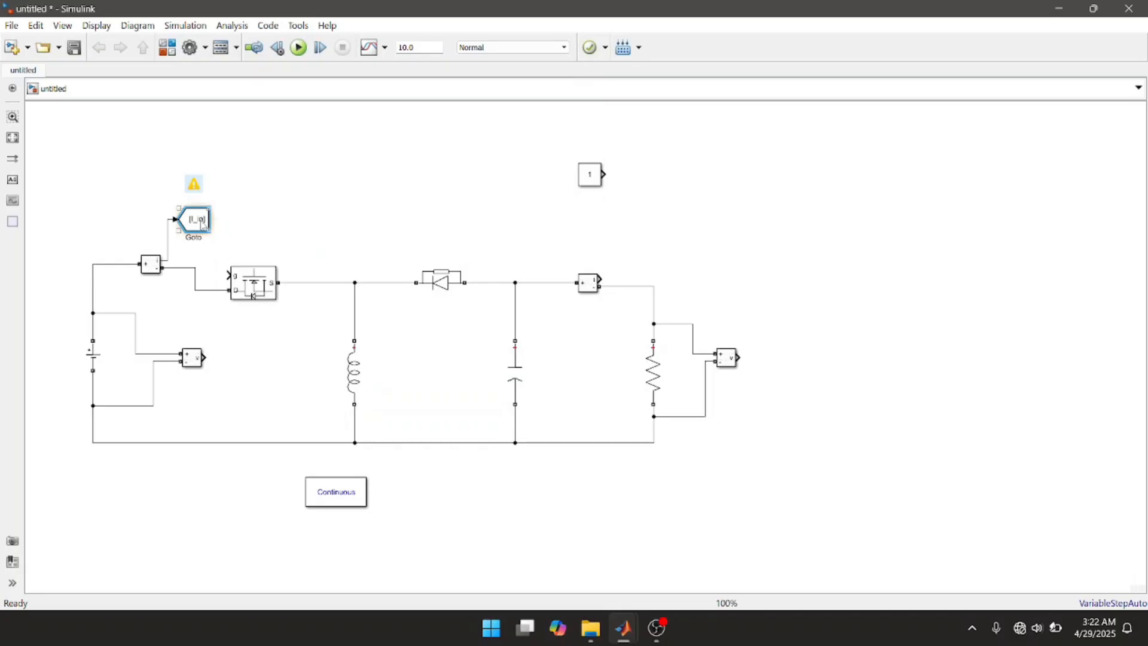
Step: Duplicate the I_in Goto block onto the input Voltage Measurement's v output and set the copy's tag to V_in
left_click_drag(201, 224, 249, 361)
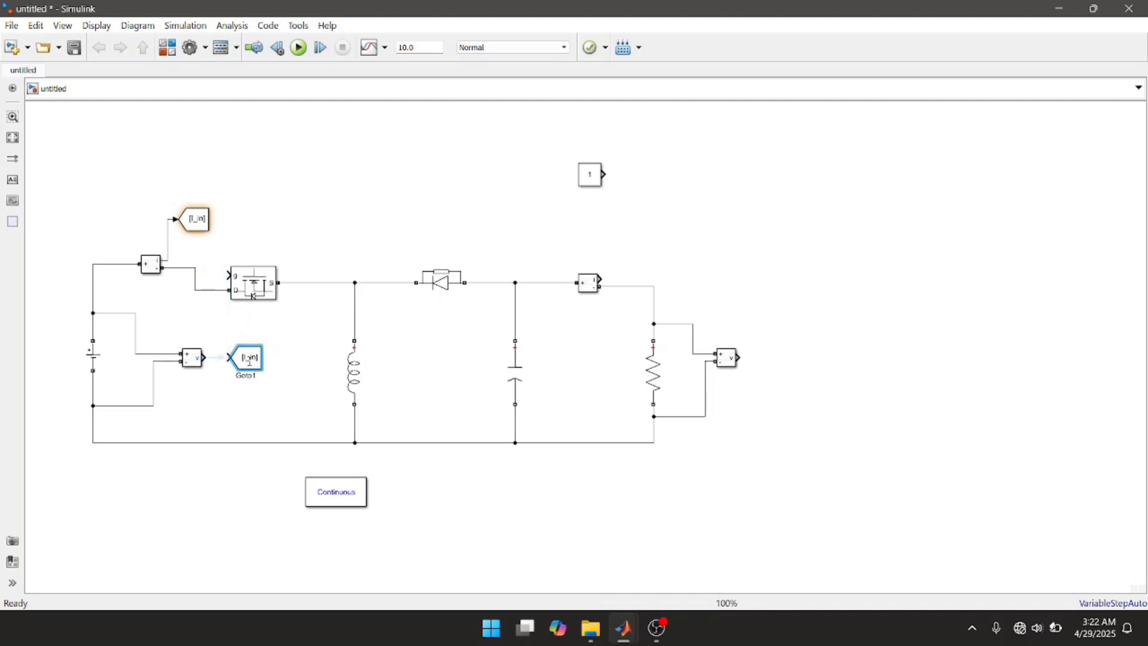
left_click(220, 358)
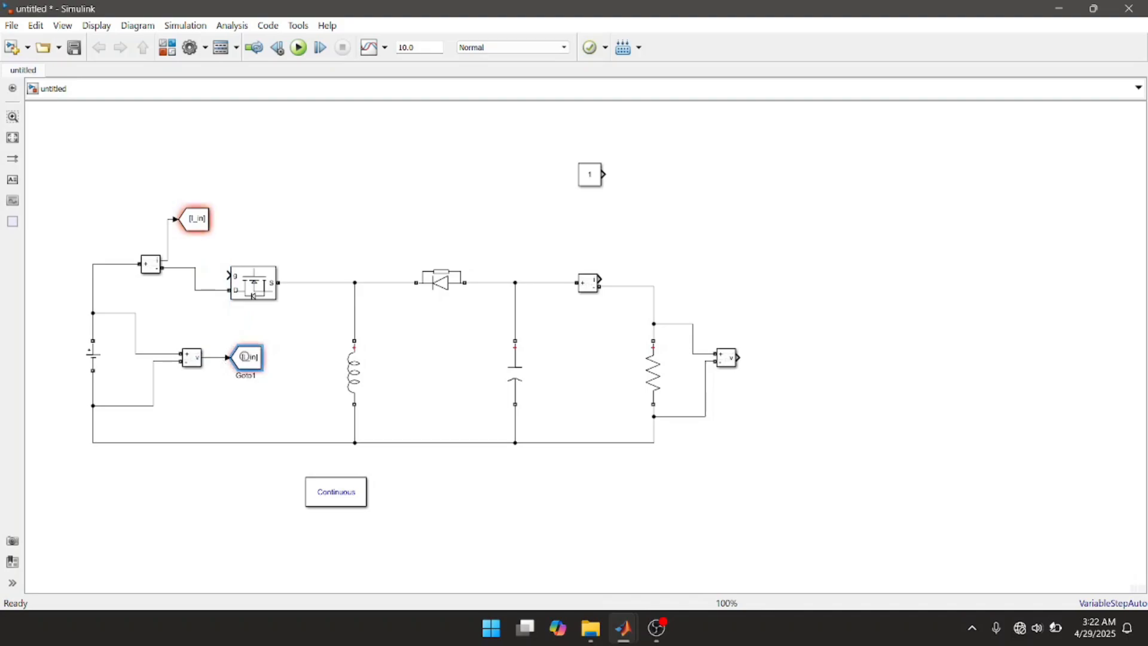
mouse_move(250, 363)
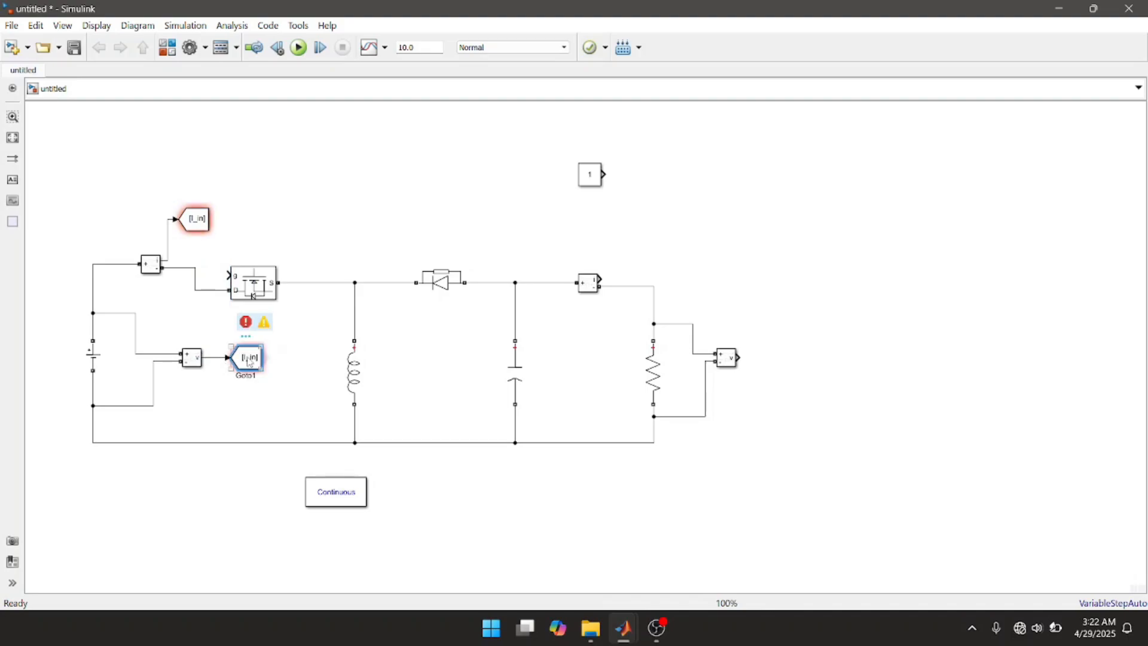
double_click(250, 362)
double_click(361, 339)
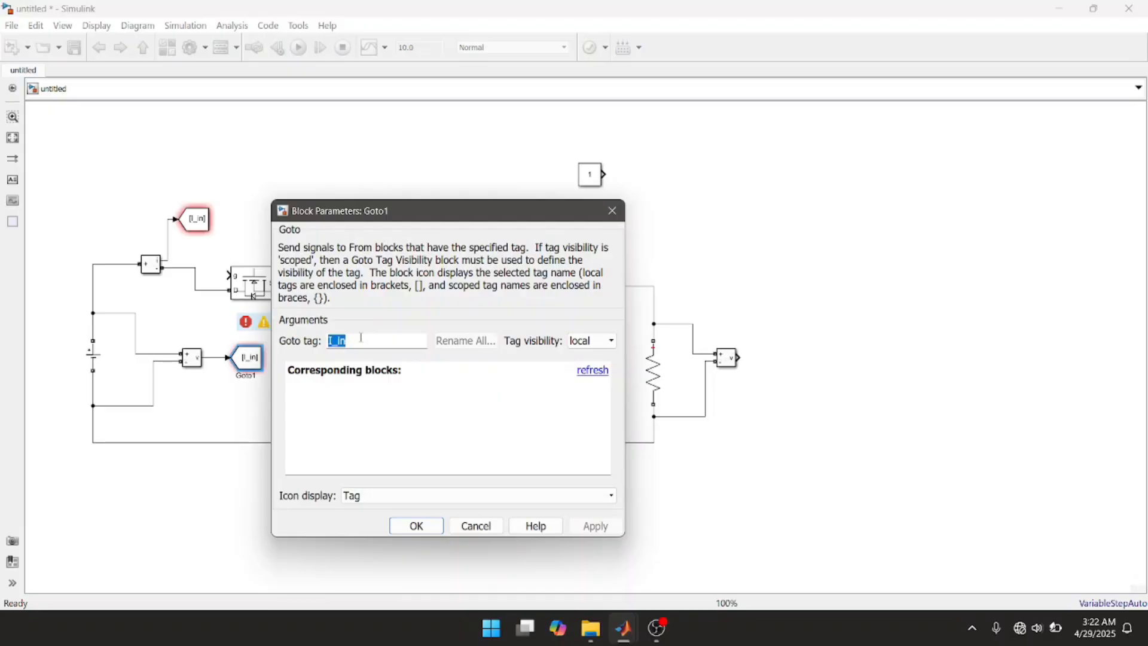
type("V")
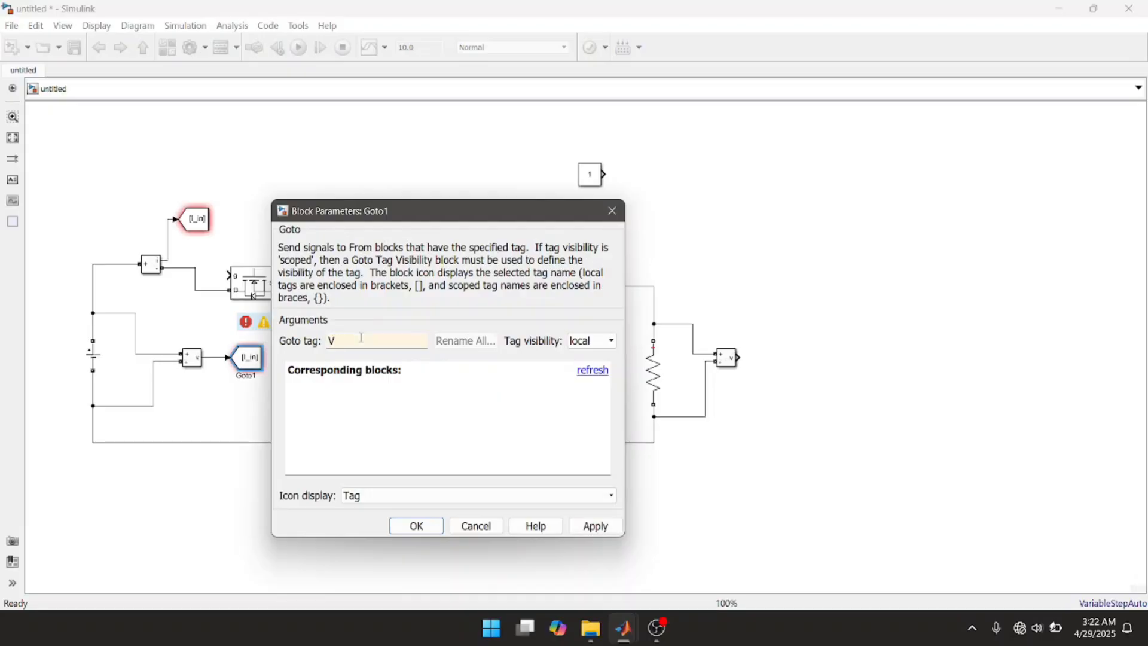
type("_in")
left_click(598, 526)
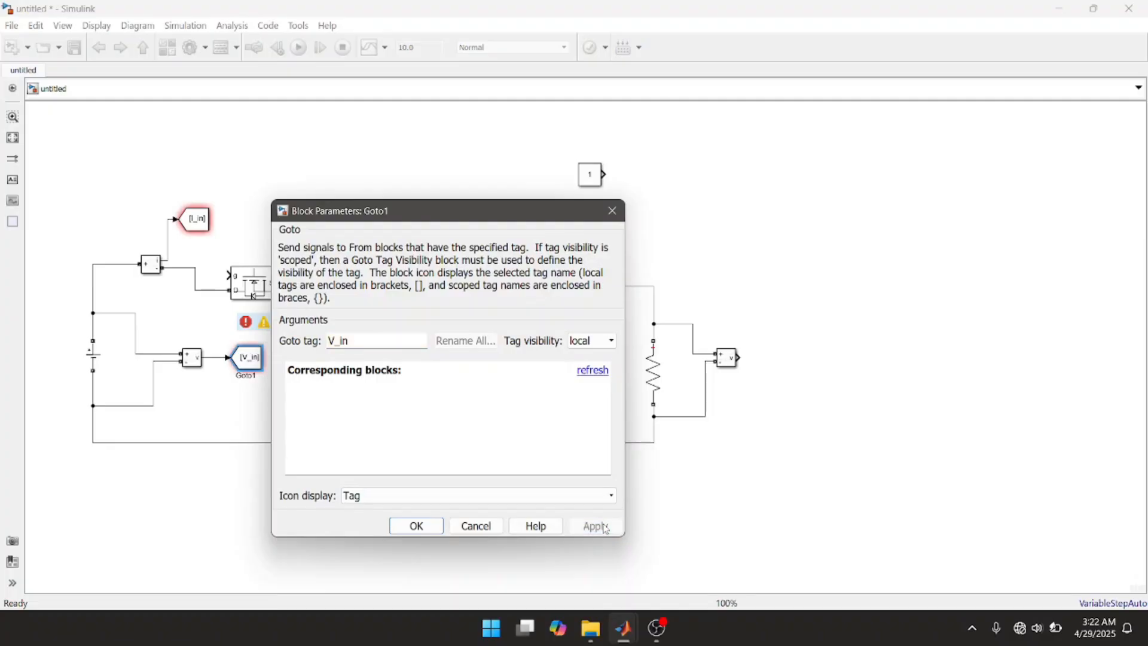
left_click(417, 526)
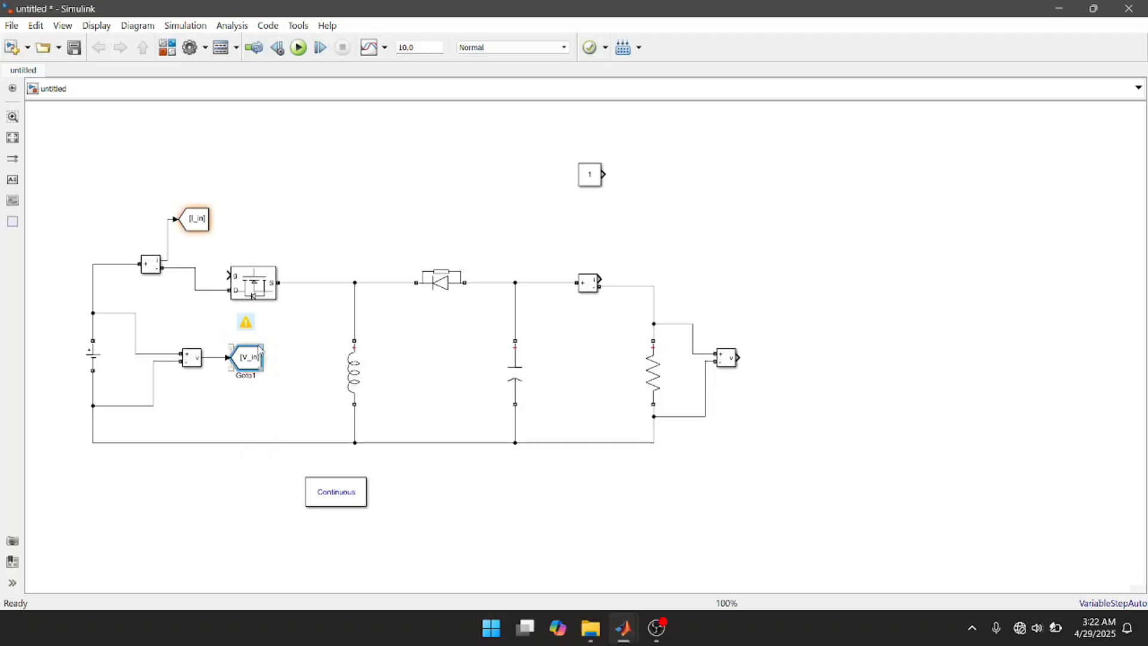
Step: Duplicate the V_in Goto block onto the output Current Measurement's i output and set the copy's tag to I_out
left_click_drag(259, 365, 649, 252)
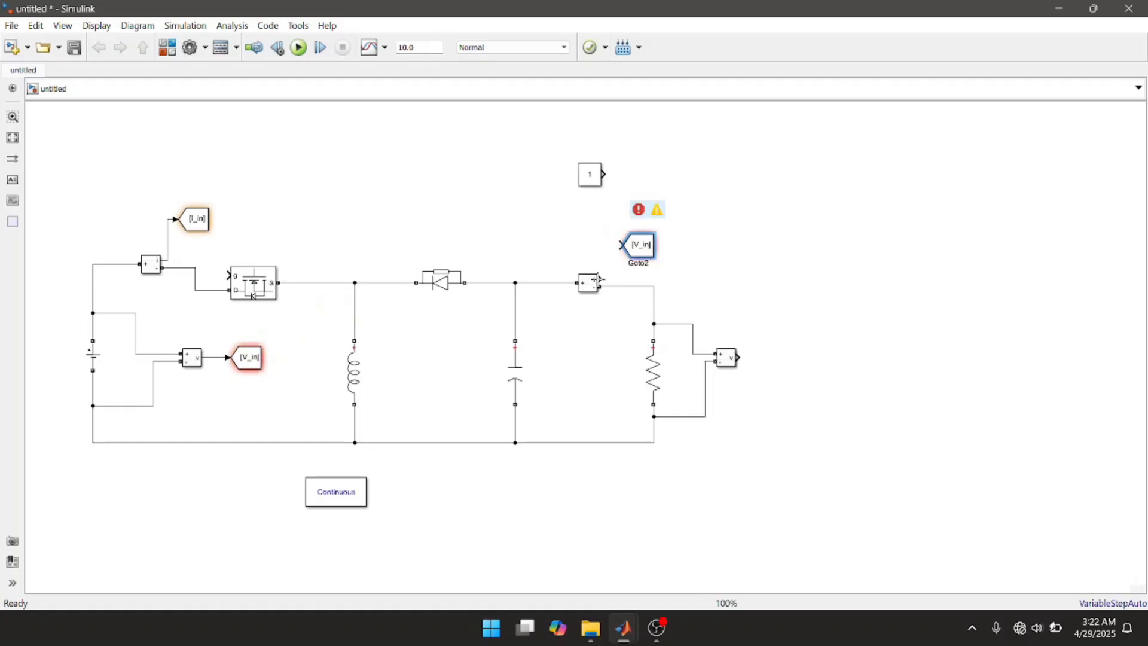
mouse_move(600, 280)
left_mouse_down()
mouse_move(598, 249)
mouse_move(631, 245)
left_mouse_up()
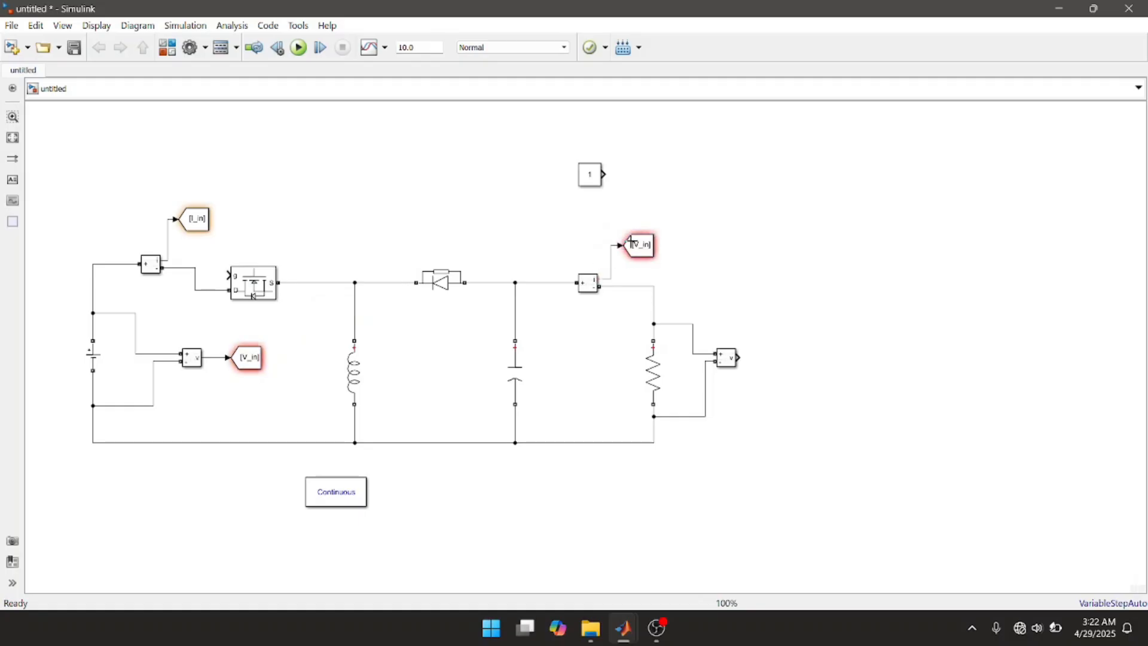
double_click(640, 251)
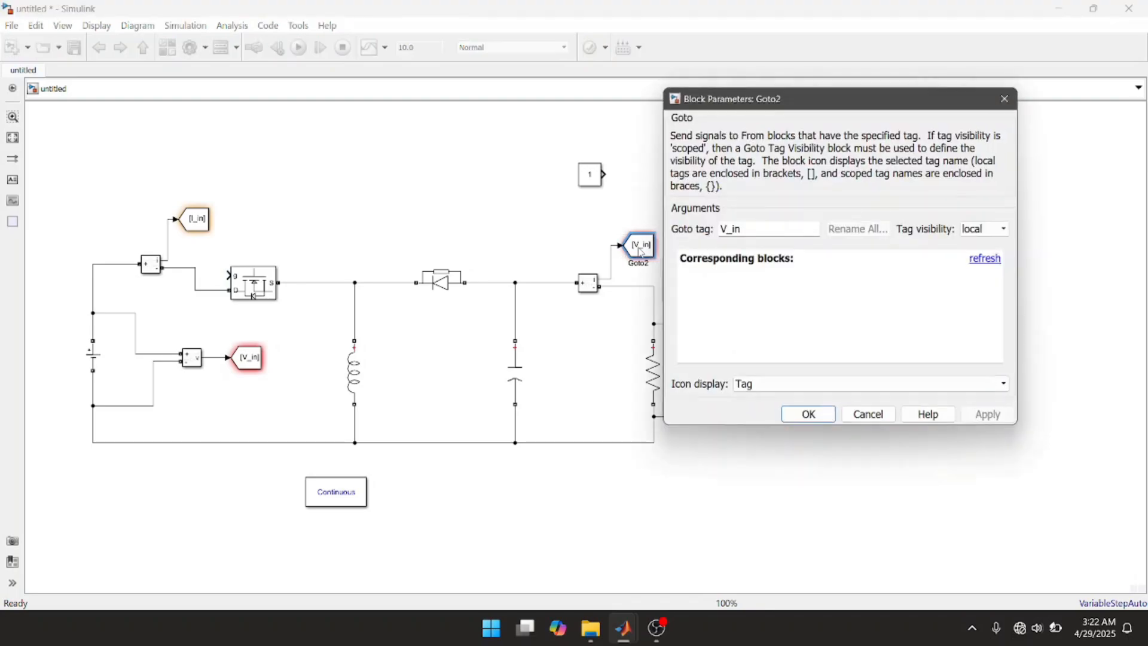
double_click(754, 229)
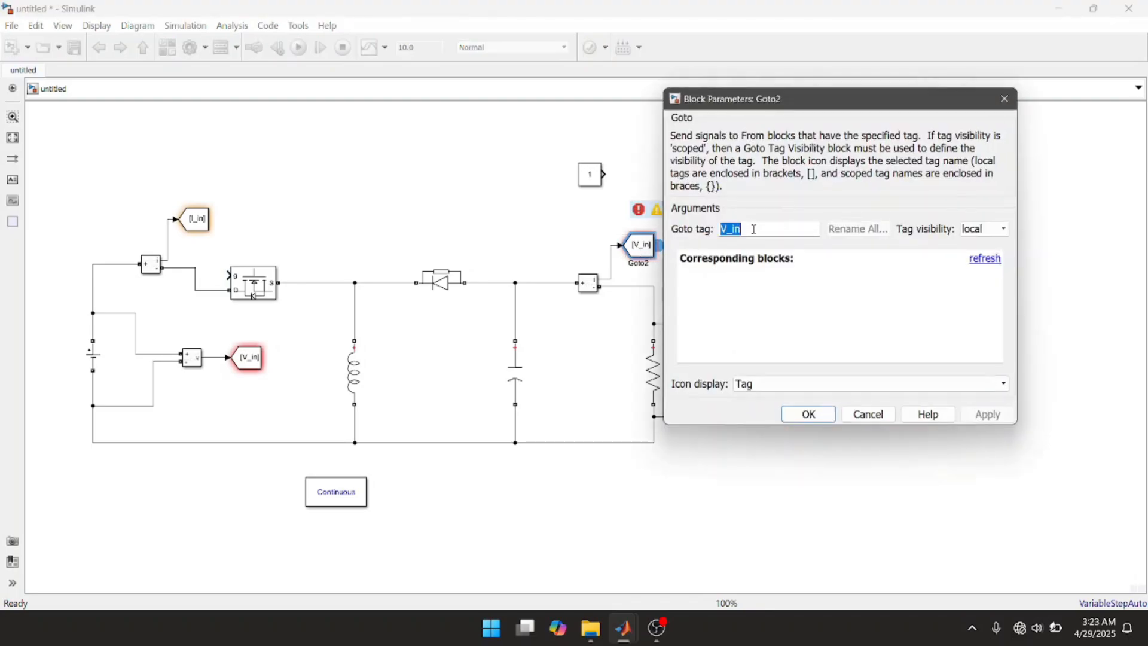
type("I")
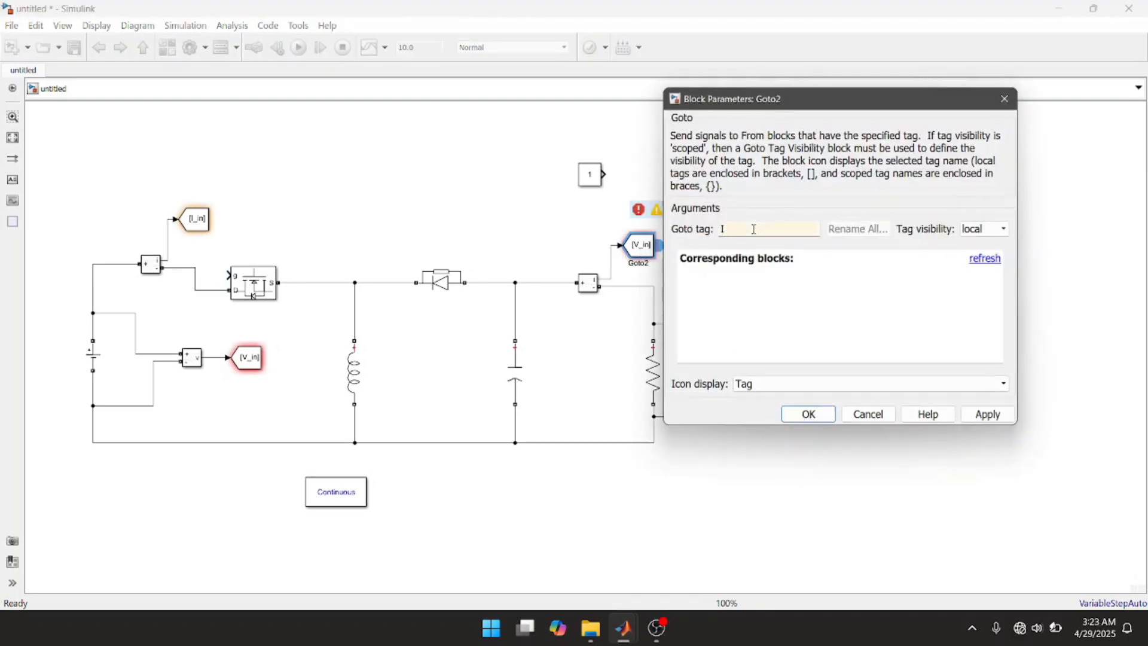
type("_out")
left_click(996, 413)
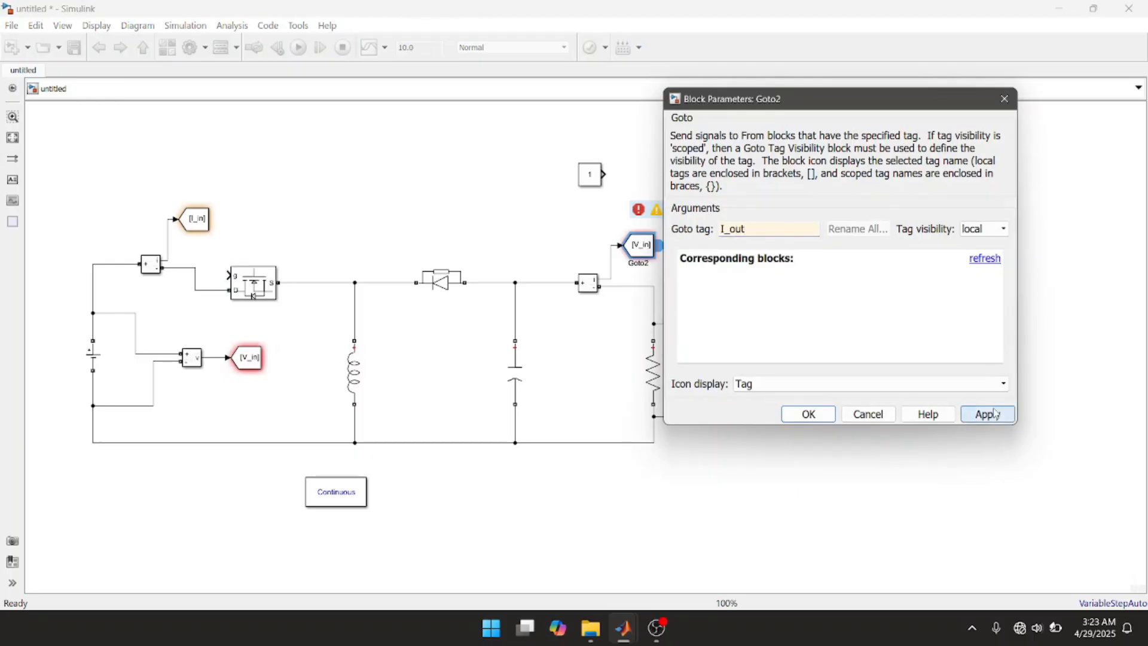
left_click(818, 419)
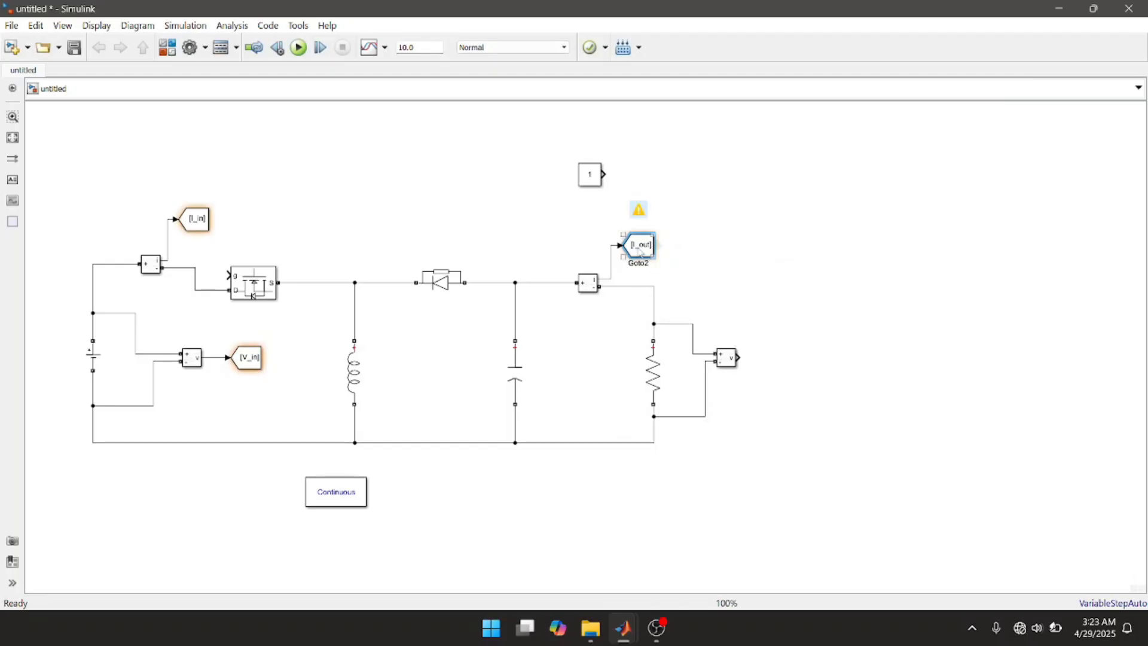
Step: Duplicate the I_out Goto block onto the output Voltage Measurement's v output and set the copy's tag to V_out
left_click_drag(640, 251, 784, 368)
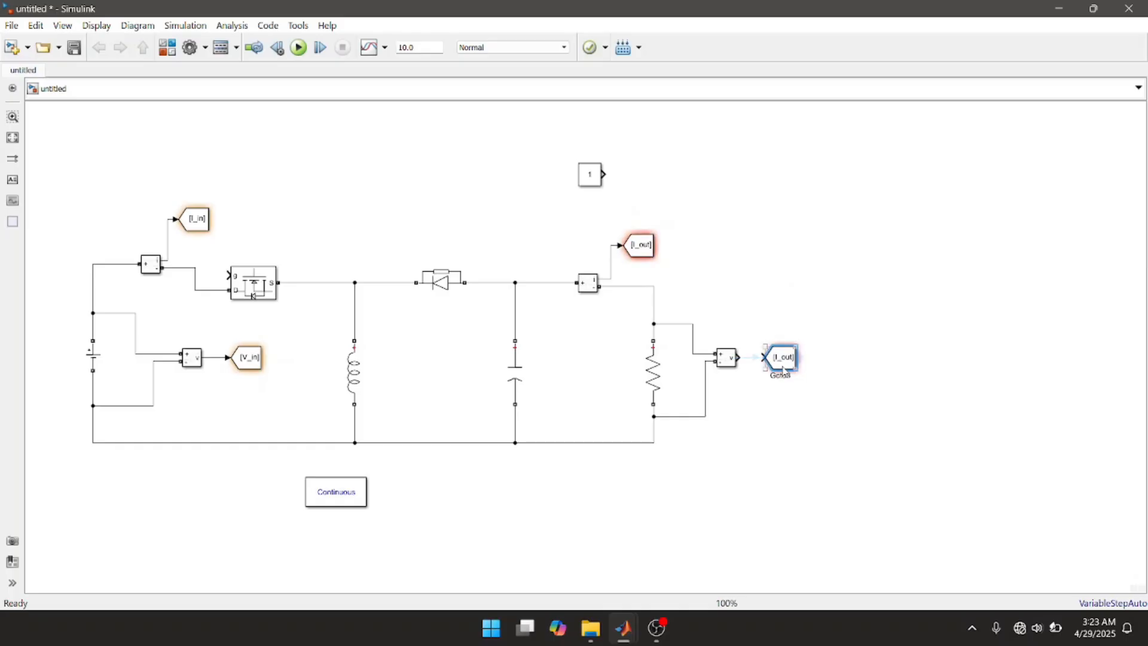
left_click(778, 363)
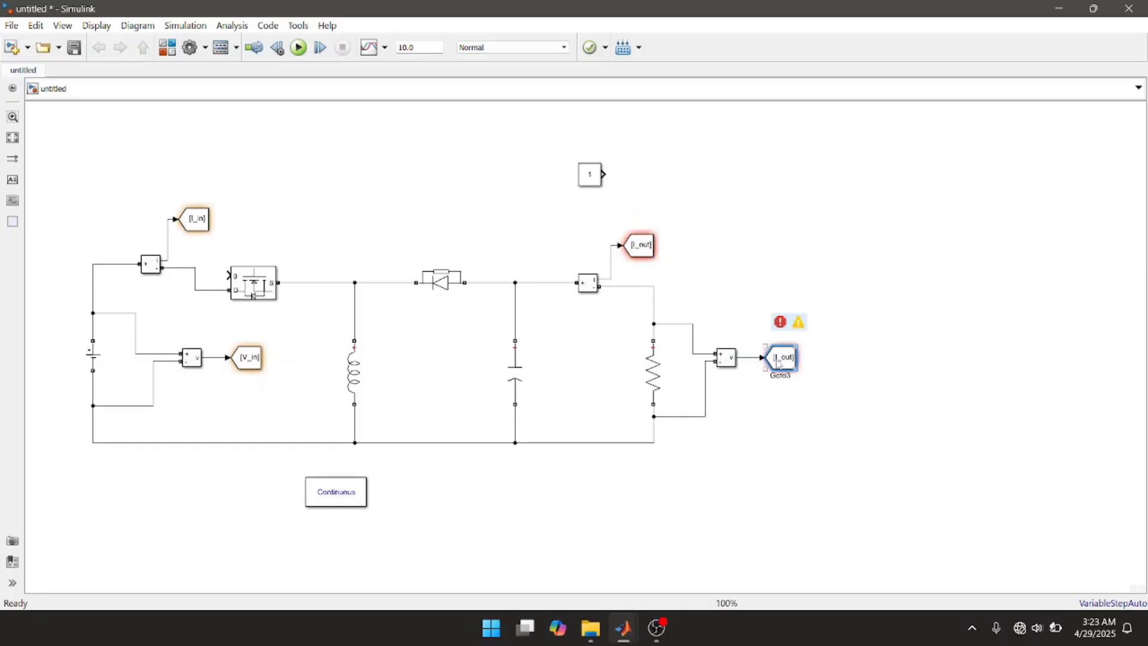
double_click(779, 364)
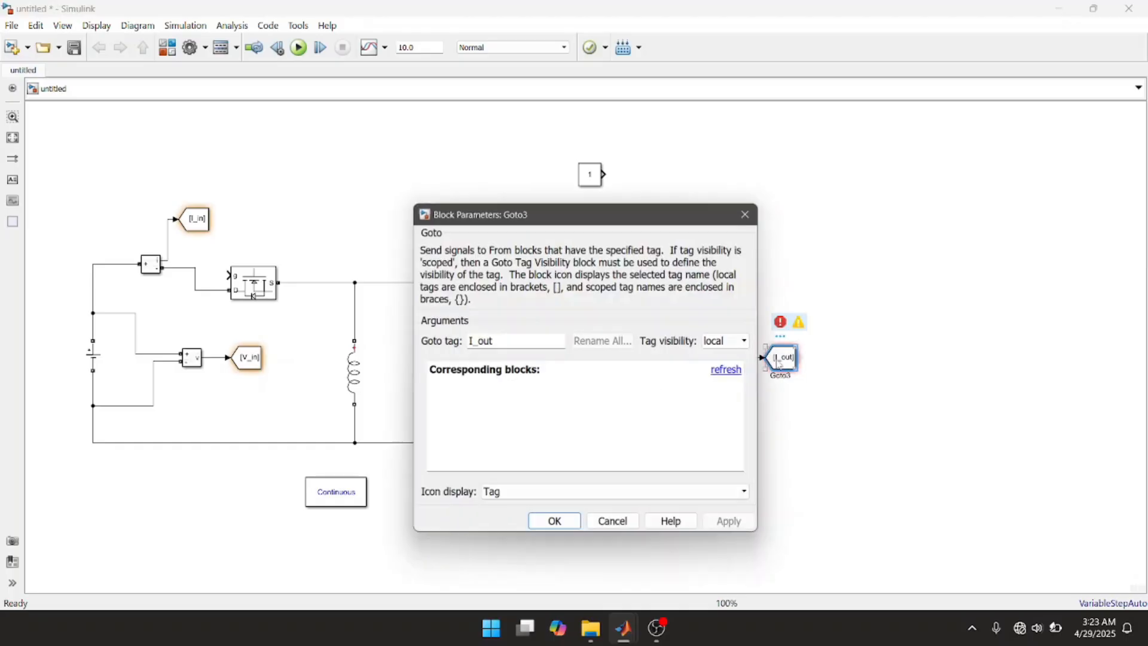
double_click(542, 337)
type("V")
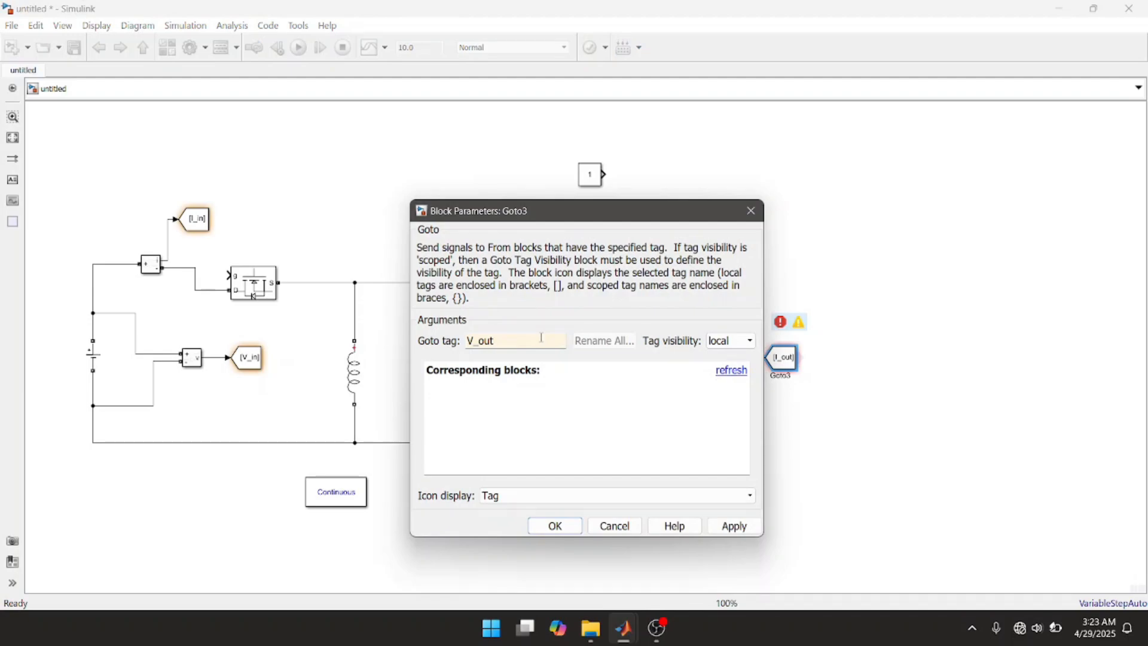
left_click(734, 526)
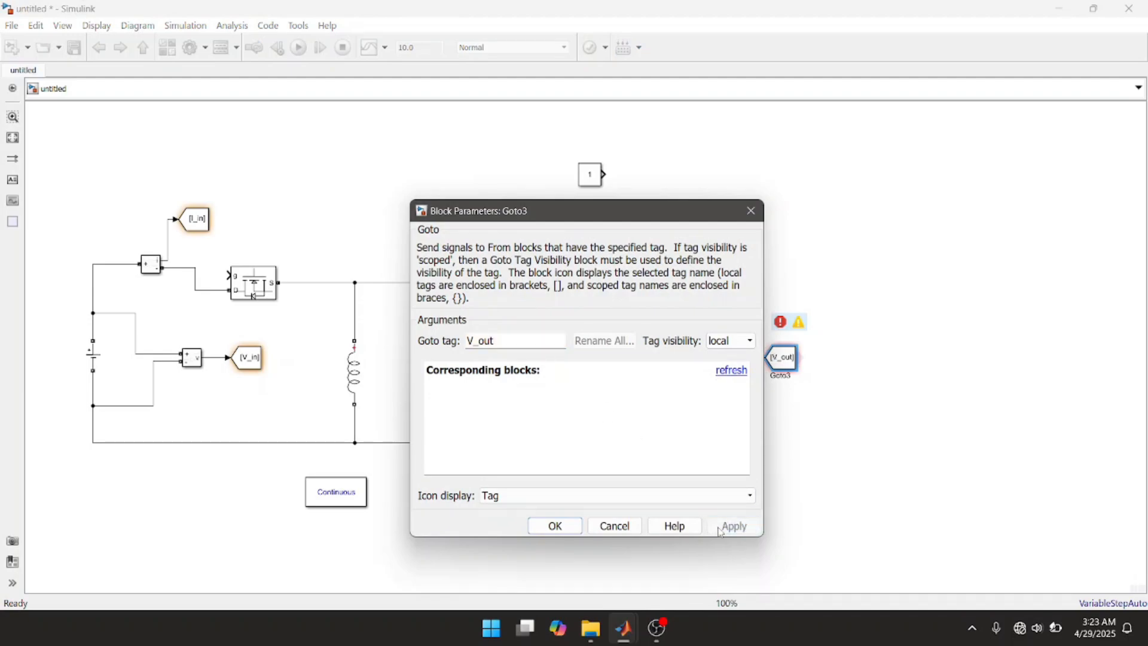
left_click(556, 527)
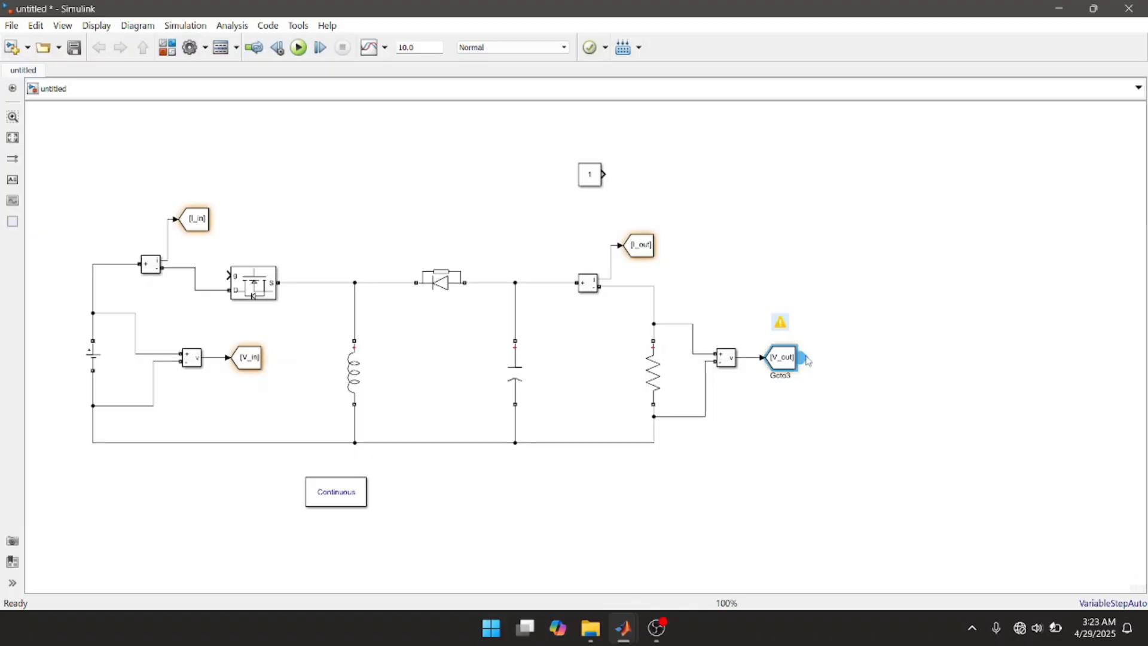
Step: Create a From block for the V_out tag above the diode and move the Constant block directly above it
left_click_drag(805, 359, 403, 221)
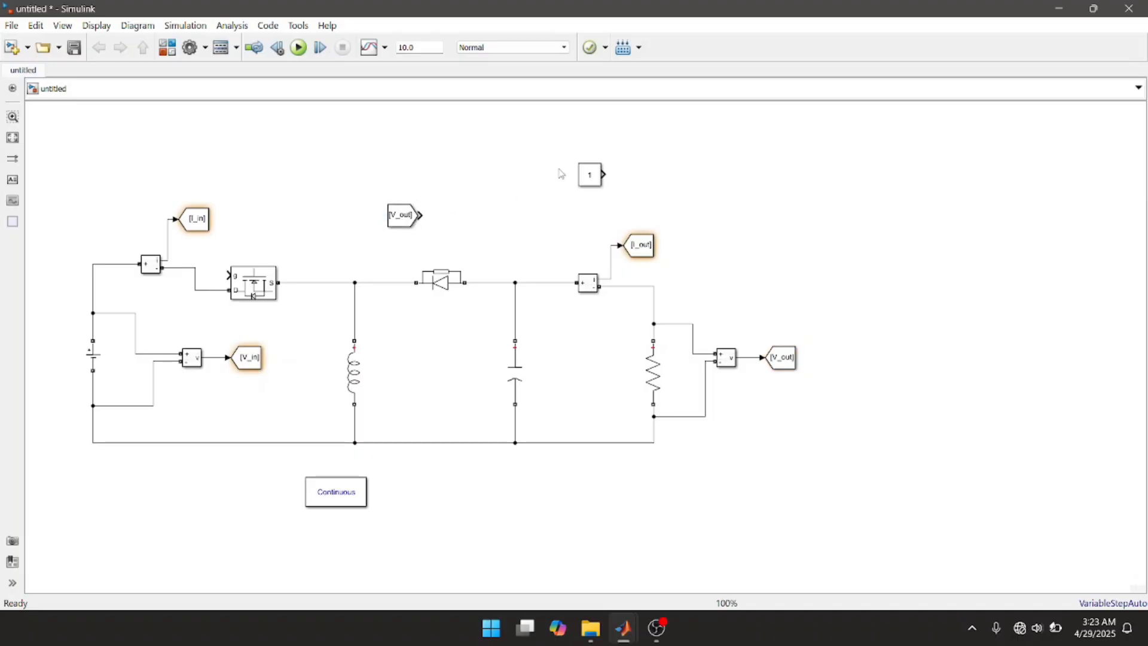
left_click(592, 175)
left_click_drag(592, 175, 399, 147)
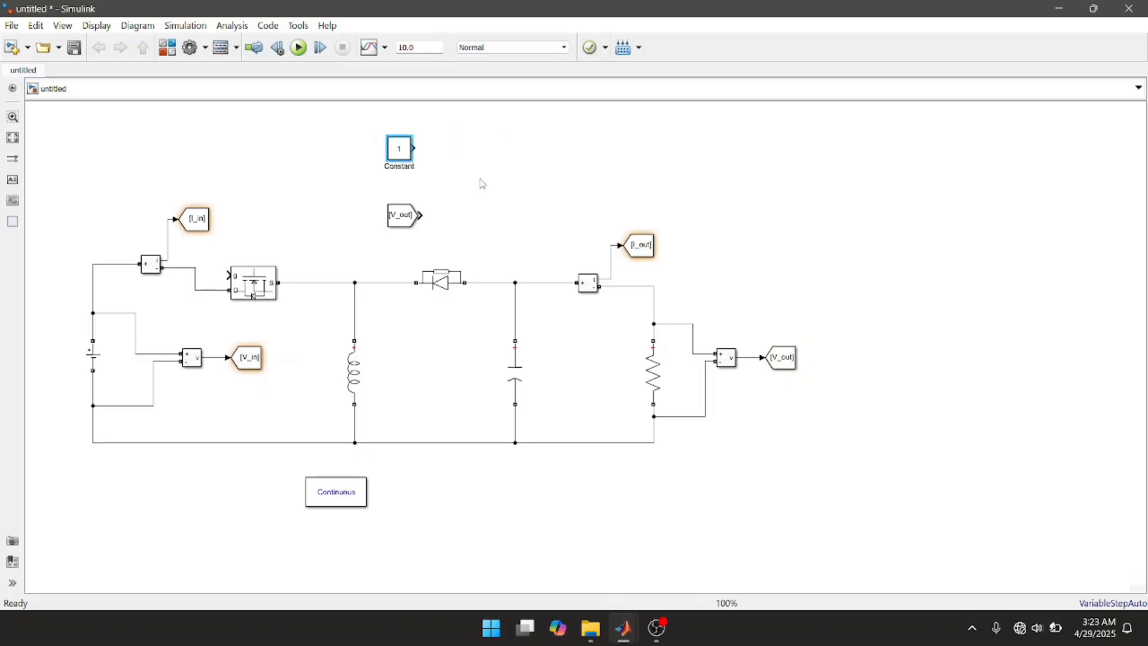
Step: Add an Add block from Simulink/Math Operations beside the Constant and V_out From blocks
double_click(483, 184)
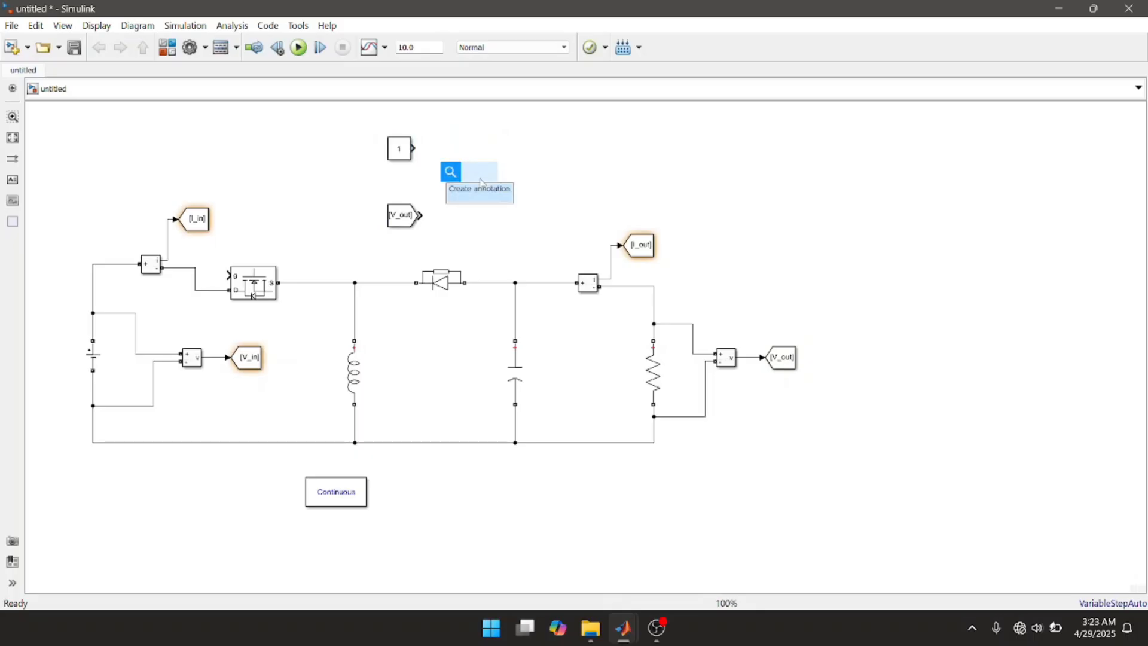
type("add")
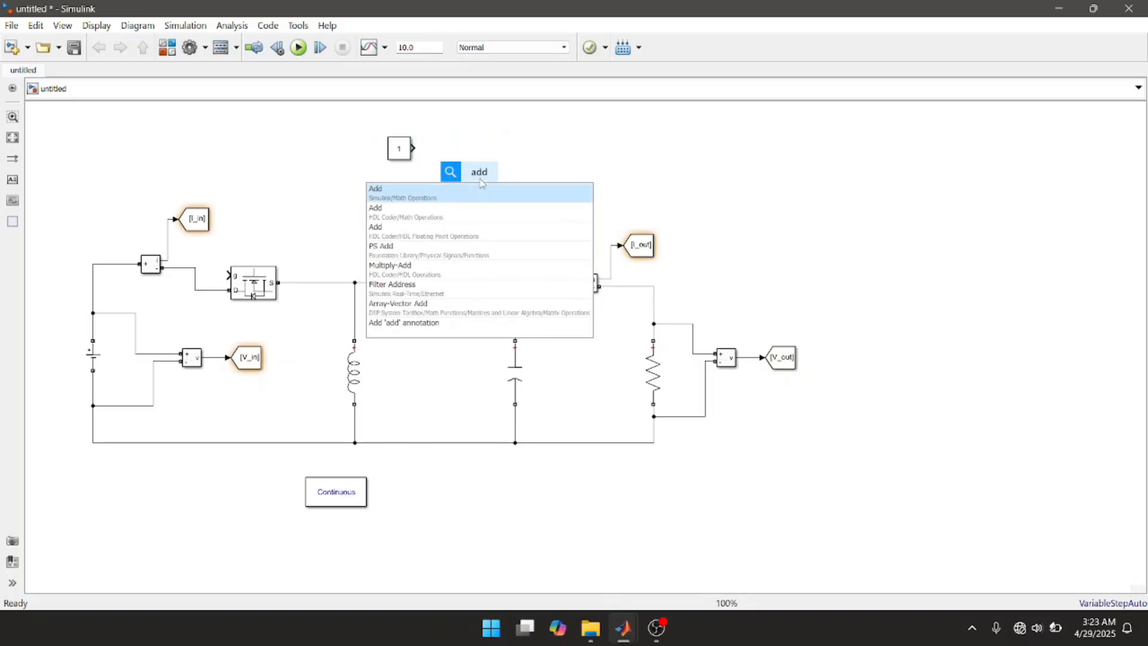
left_click(434, 195)
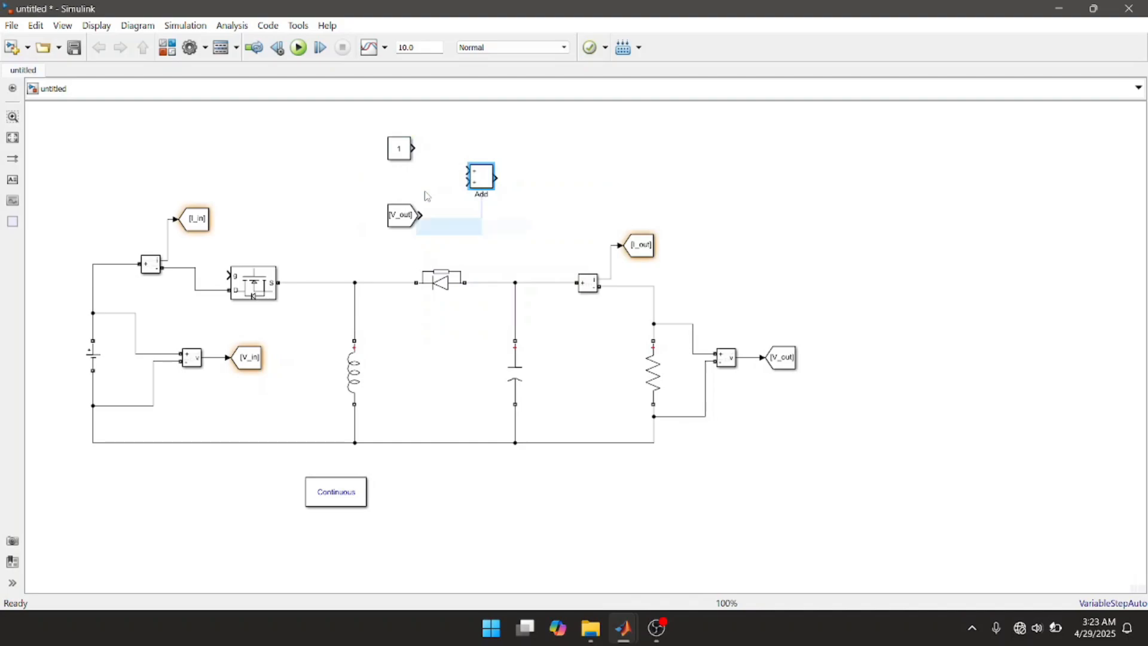
left_click(529, 205)
Step: Set the Add block's list of signs to +-, wiring V_out to its minus input and the Constant to its plus input
left_click(486, 181)
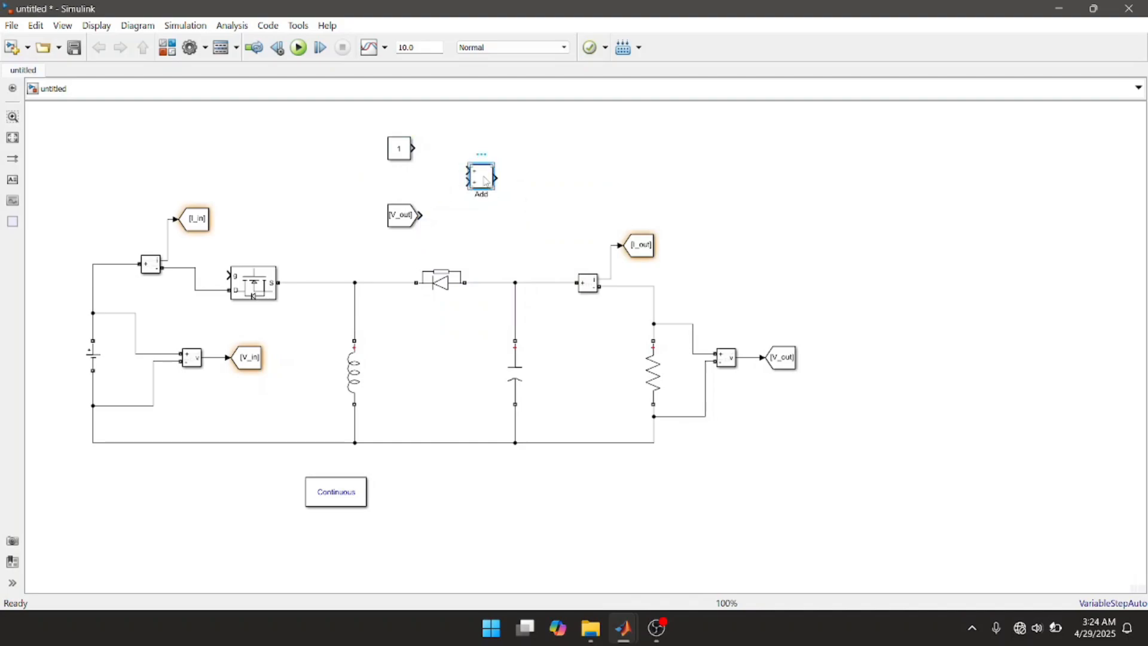
double_click(486, 181)
double_click(561, 208)
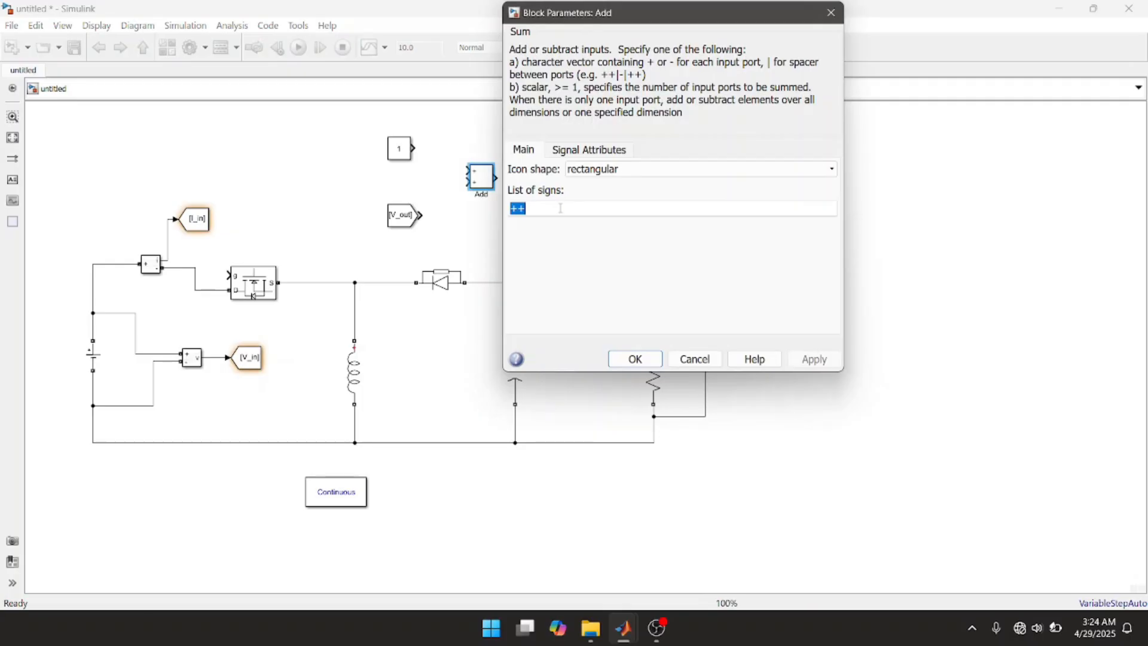
type("+")
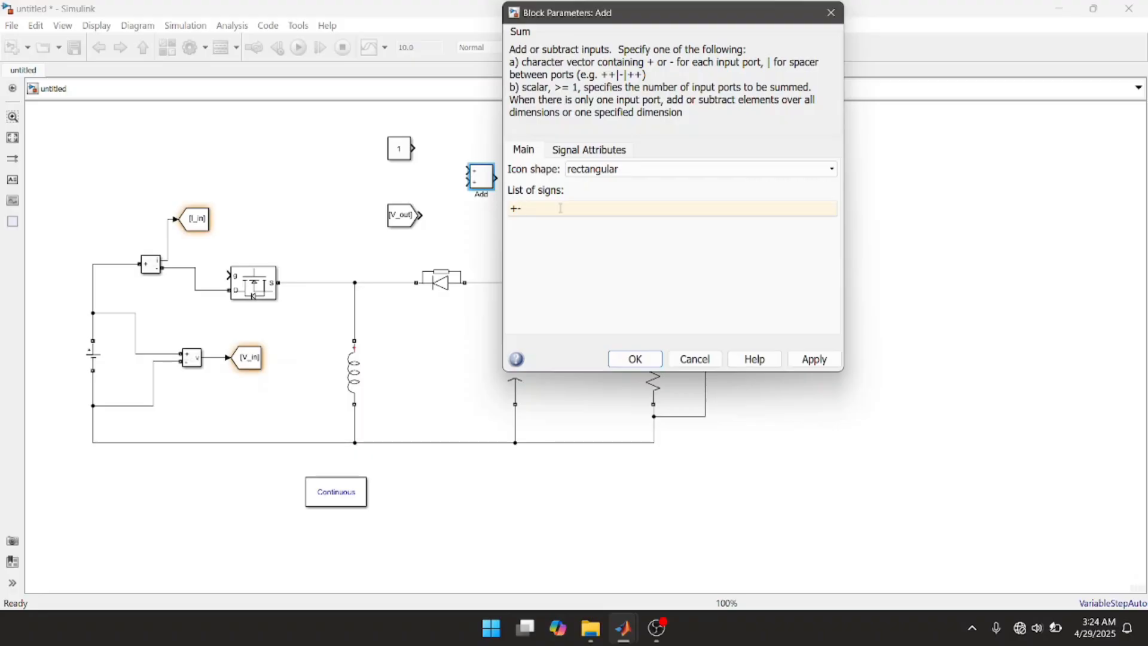
left_click(826, 359)
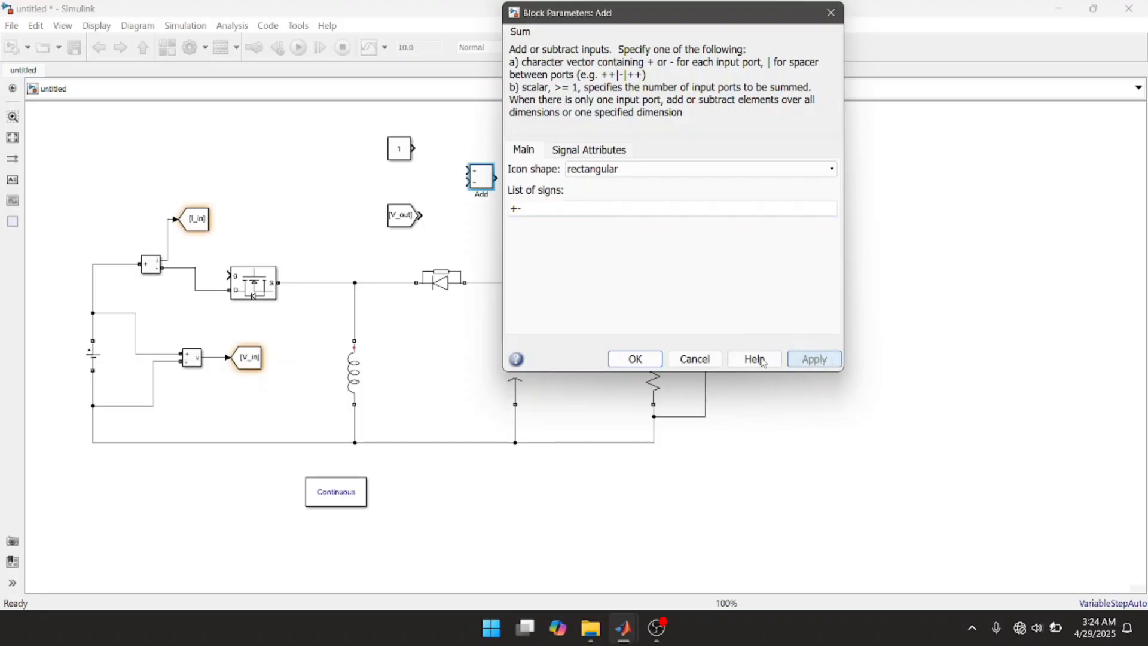
left_click(635, 359)
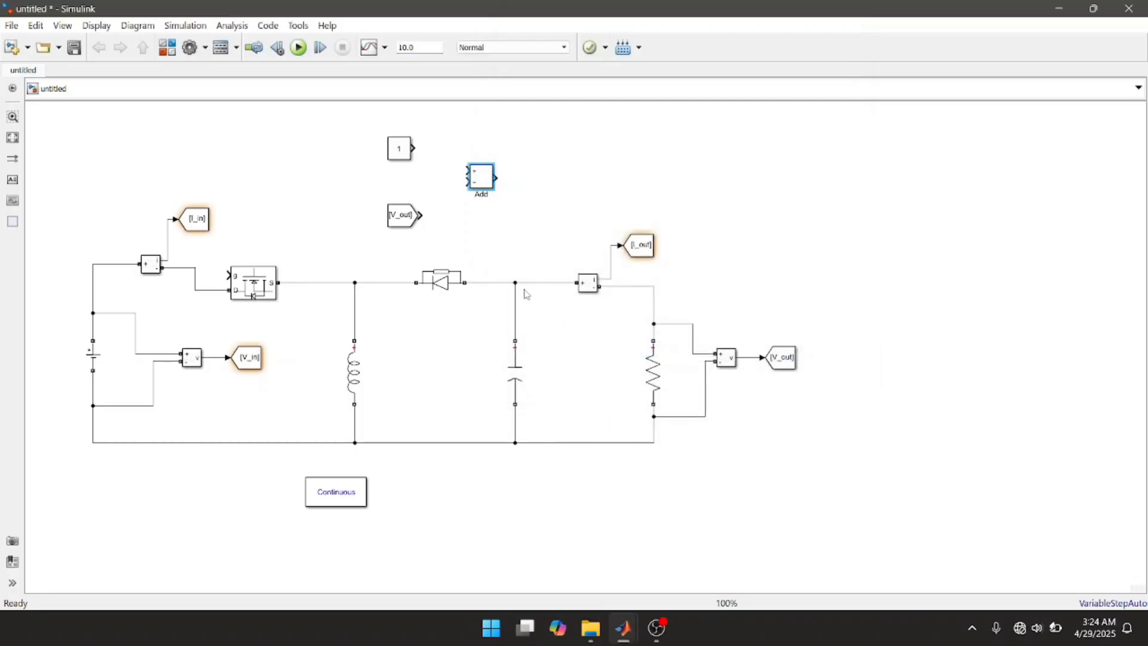
mouse_move(420, 215)
left_mouse_down()
mouse_move(453, 174)
mouse_move(466, 182)
left_mouse_up()
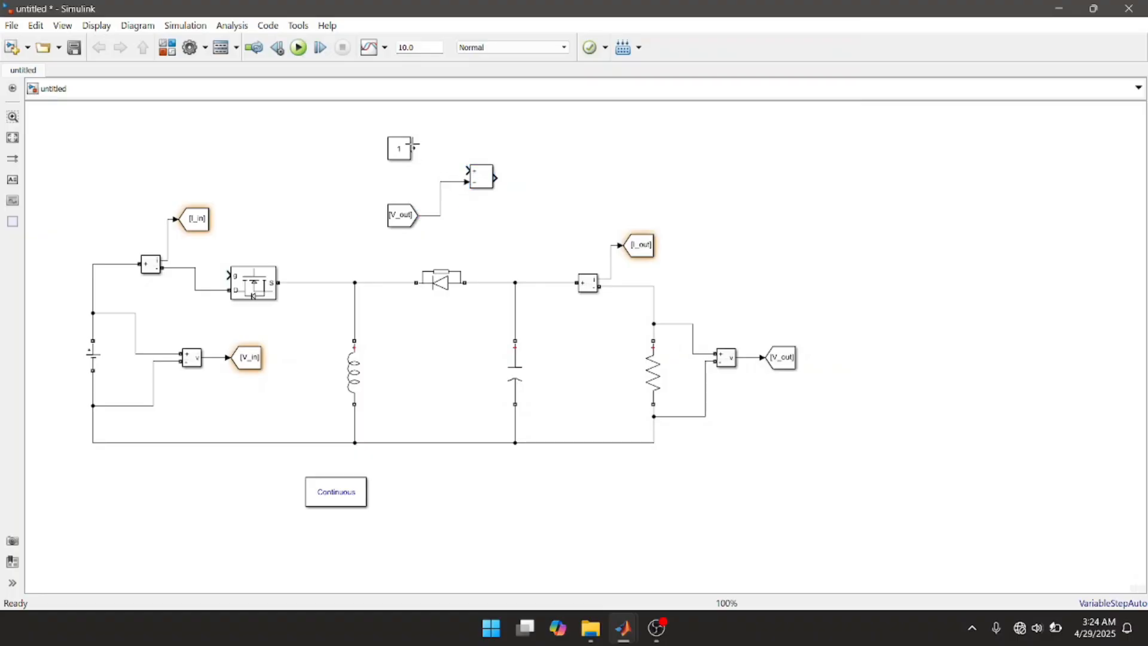
left_click_drag(415, 144, 473, 173)
Step: Add a PID Controller block from Simulink/Continuous after the Add block and connect it to the Add output
double_click(528, 177)
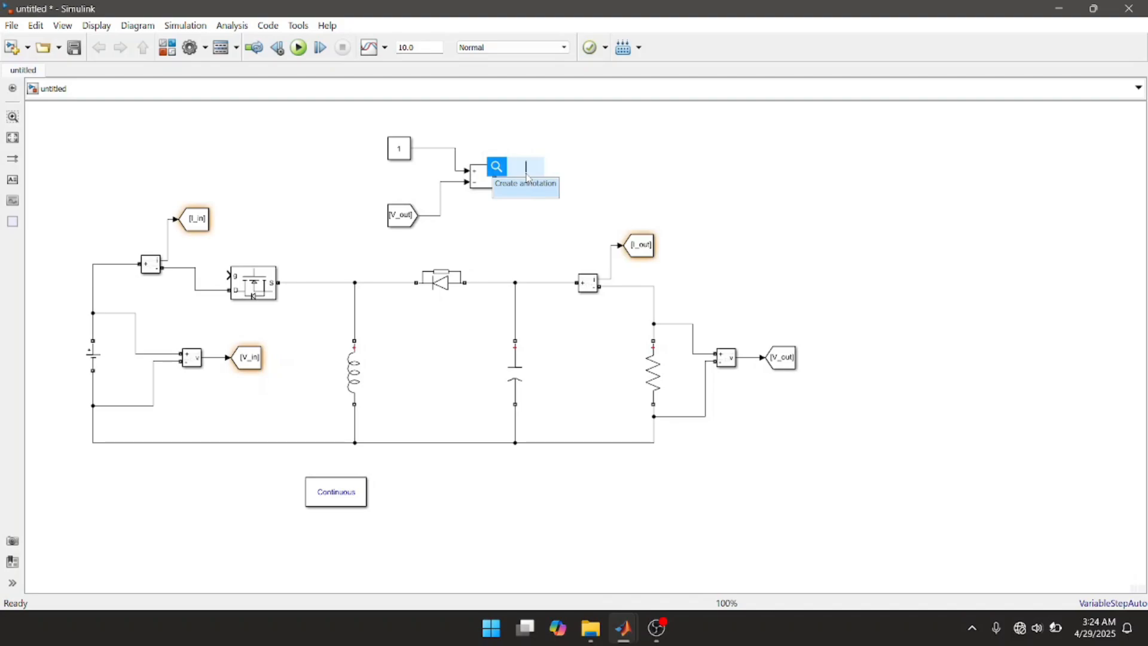
type("pid")
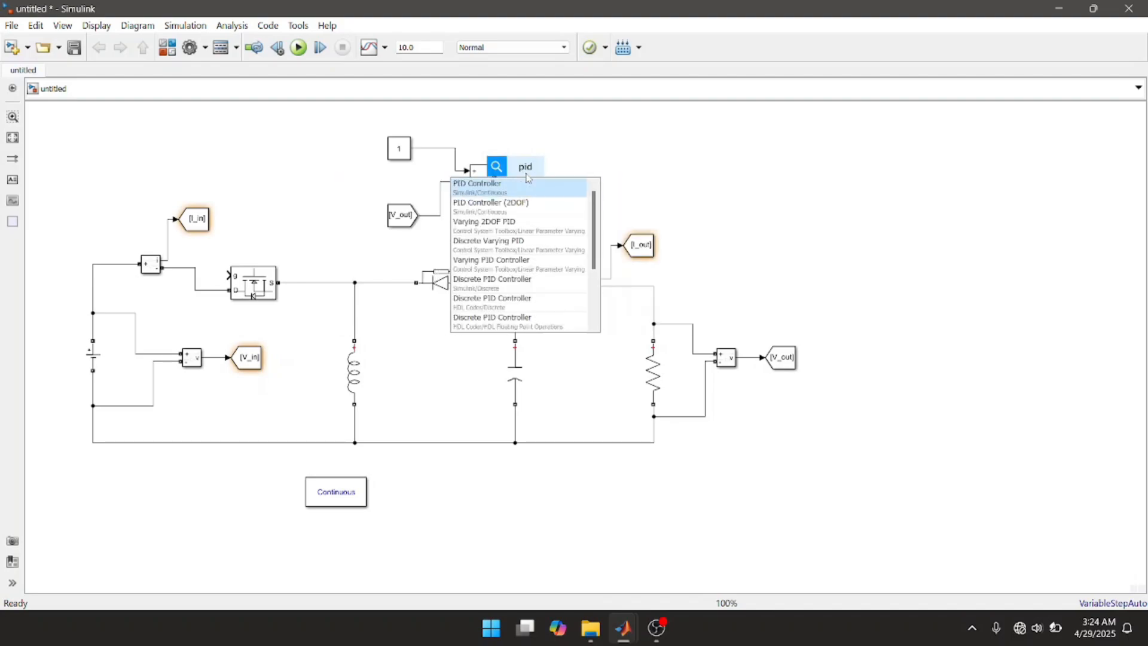
left_click(505, 191)
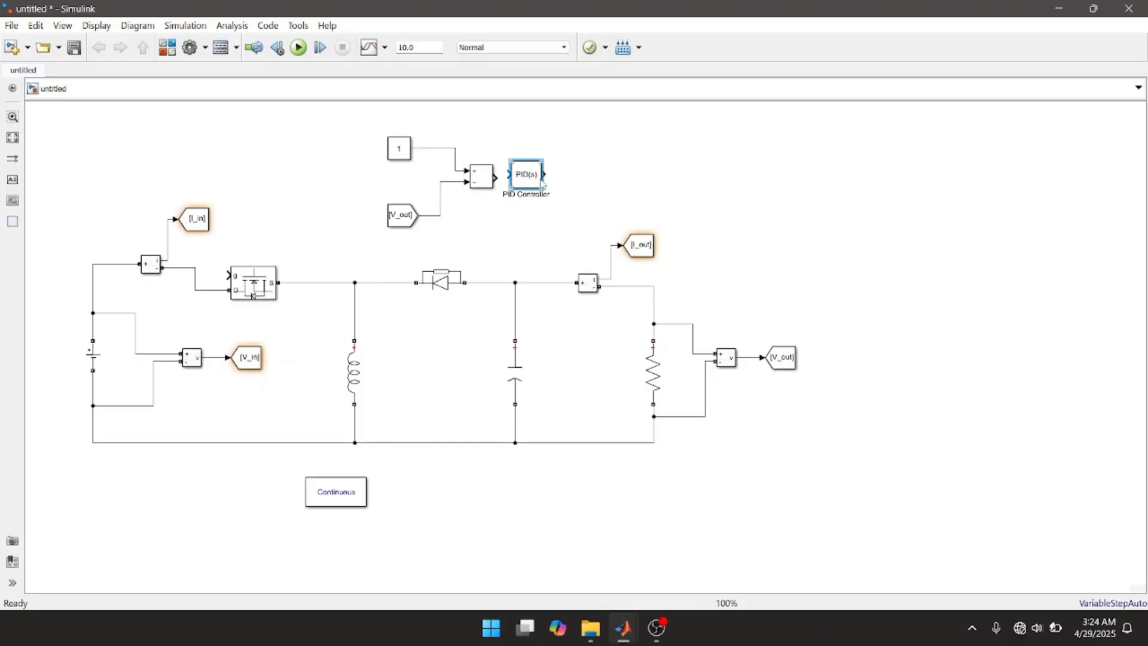
left_click_drag(534, 181, 560, 187)
left_click(516, 179)
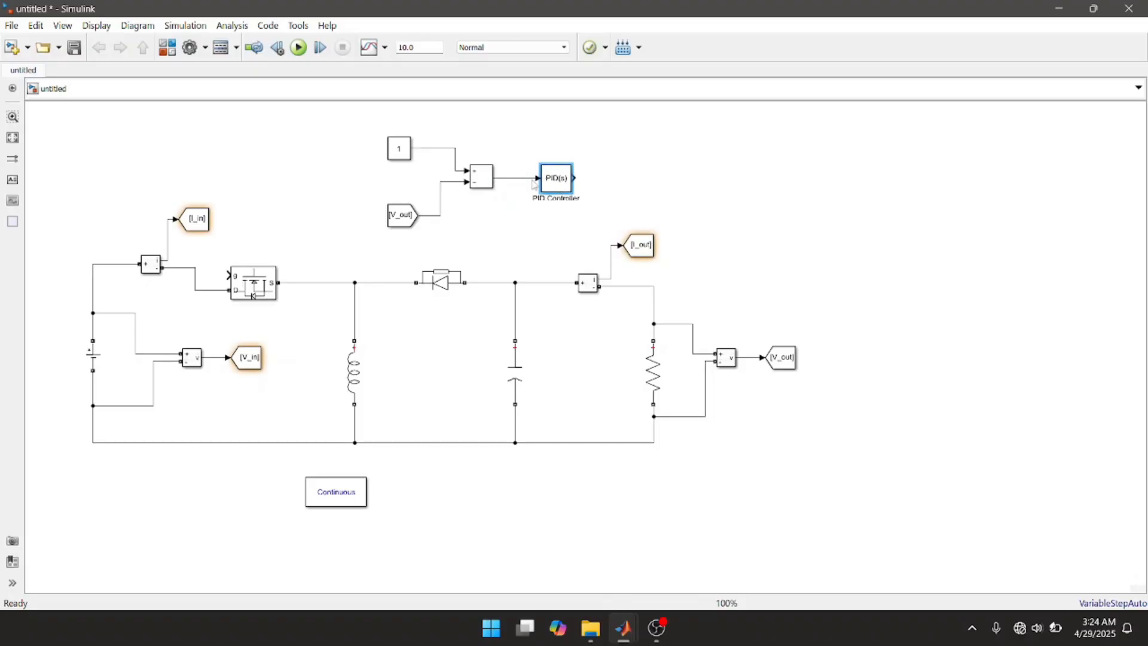
Step: Set the PID Controller block's controller type to PI with an integral gain of 0.1, and apply the changes
left_click(566, 184)
double_click(567, 184)
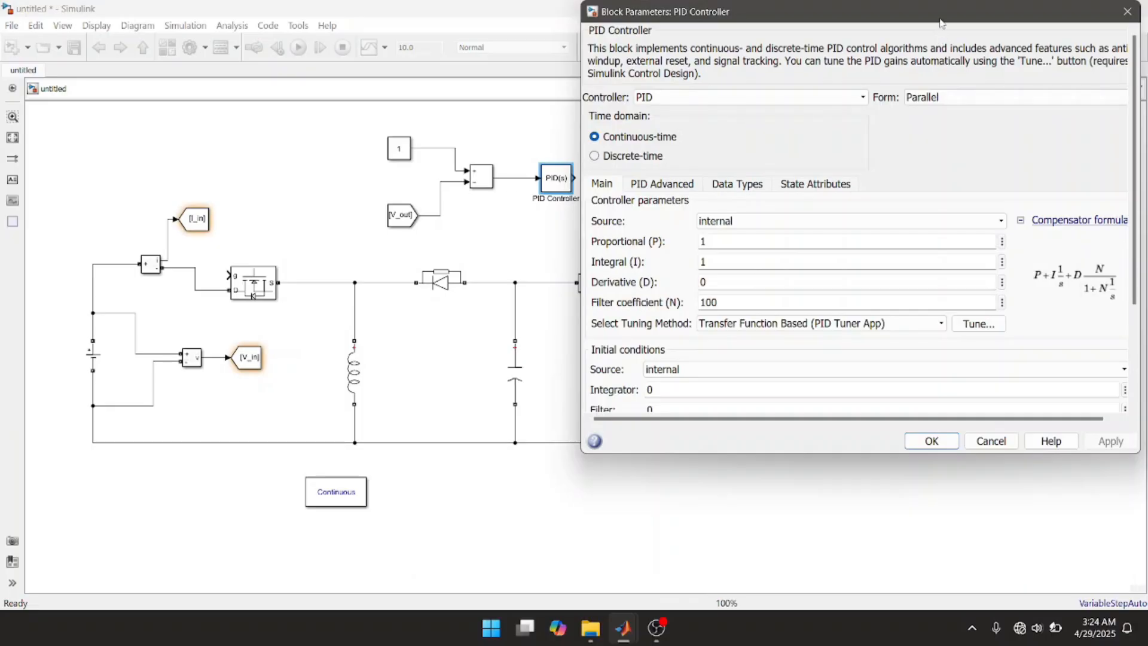
left_click_drag(935, 17, 760, 43)
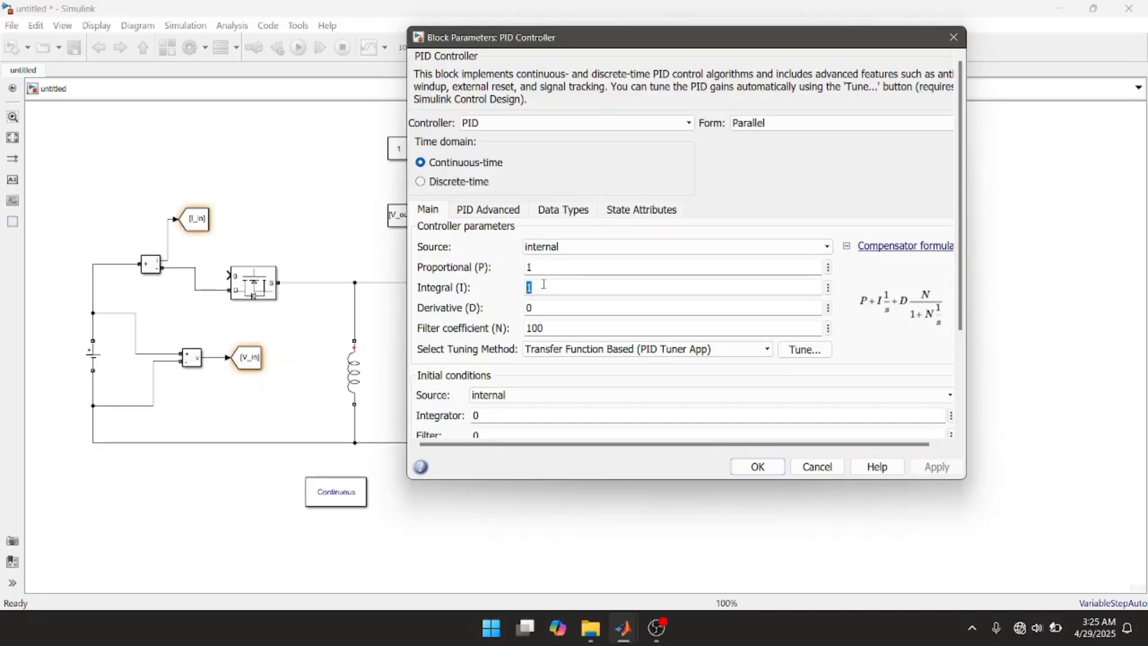
left_click(648, 123)
left_click(649, 152)
double_click(545, 293)
type("0.")
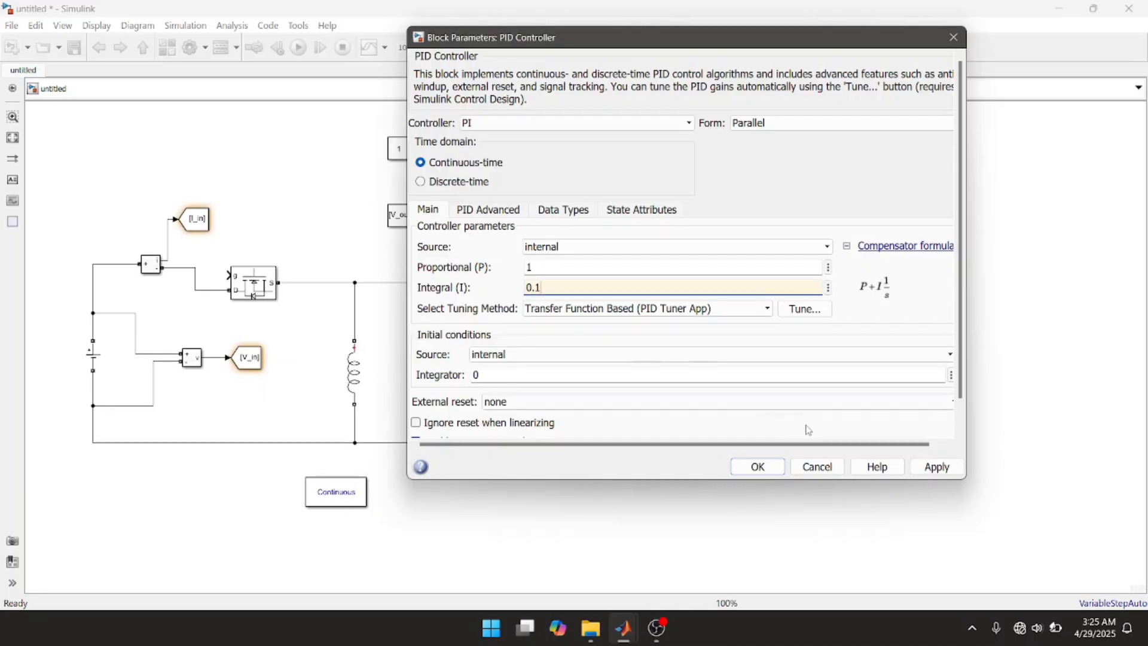
left_click(922, 467)
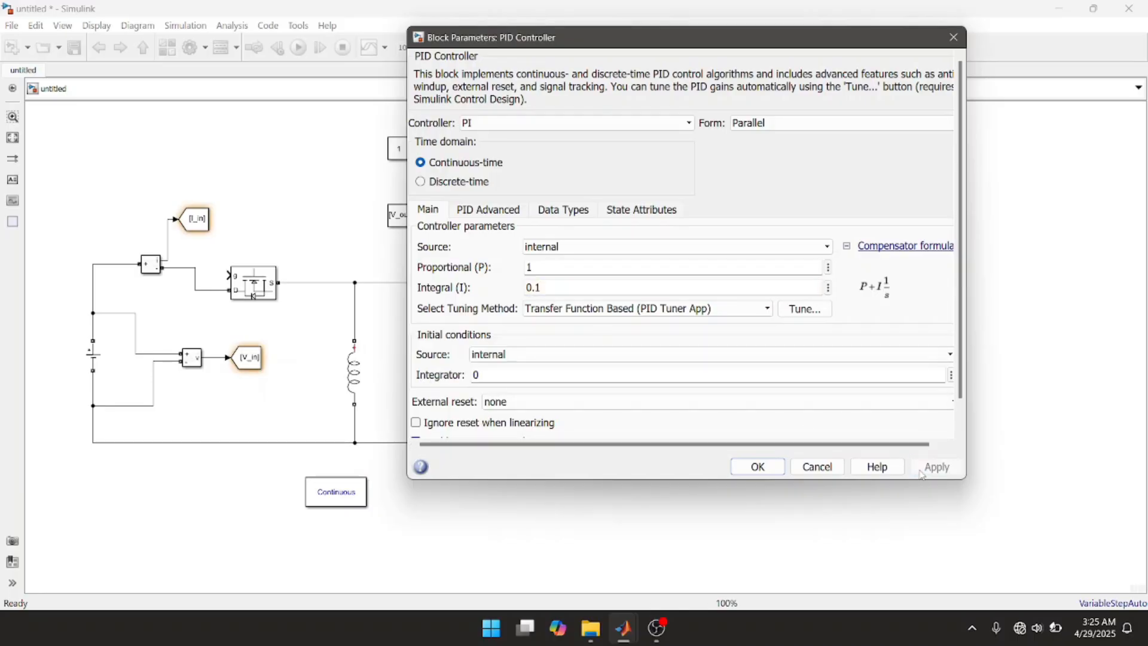
Step: Limit the PID Controller block's output with an upper saturation limit of 0.8 and a lower saturation limit of 0
left_click(495, 213)
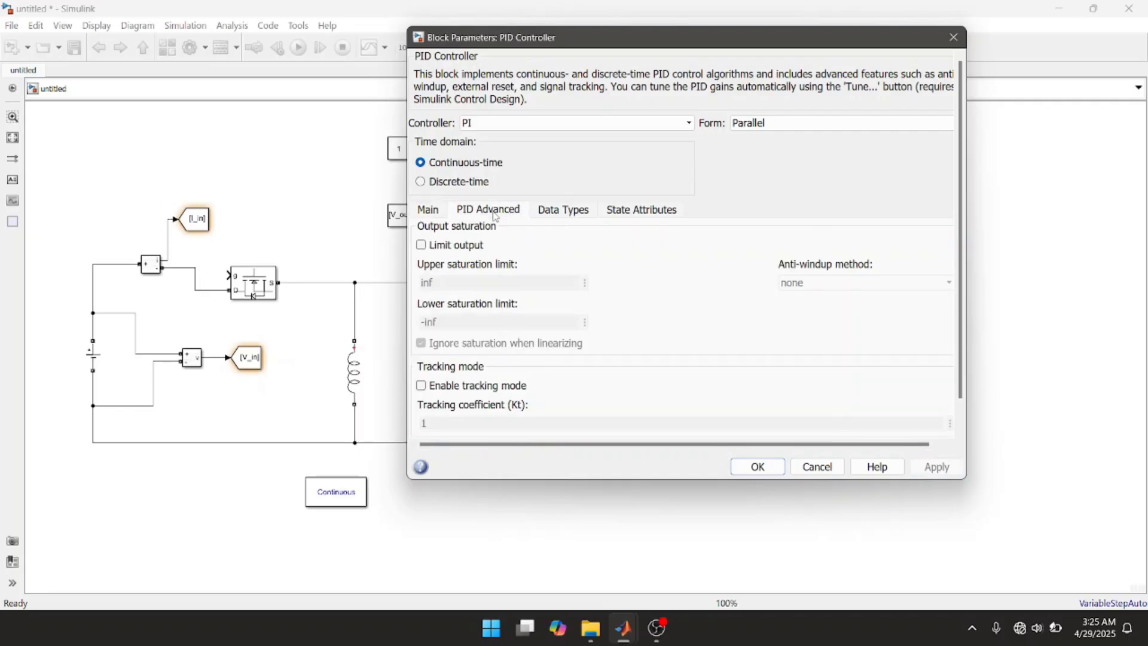
left_click(422, 245)
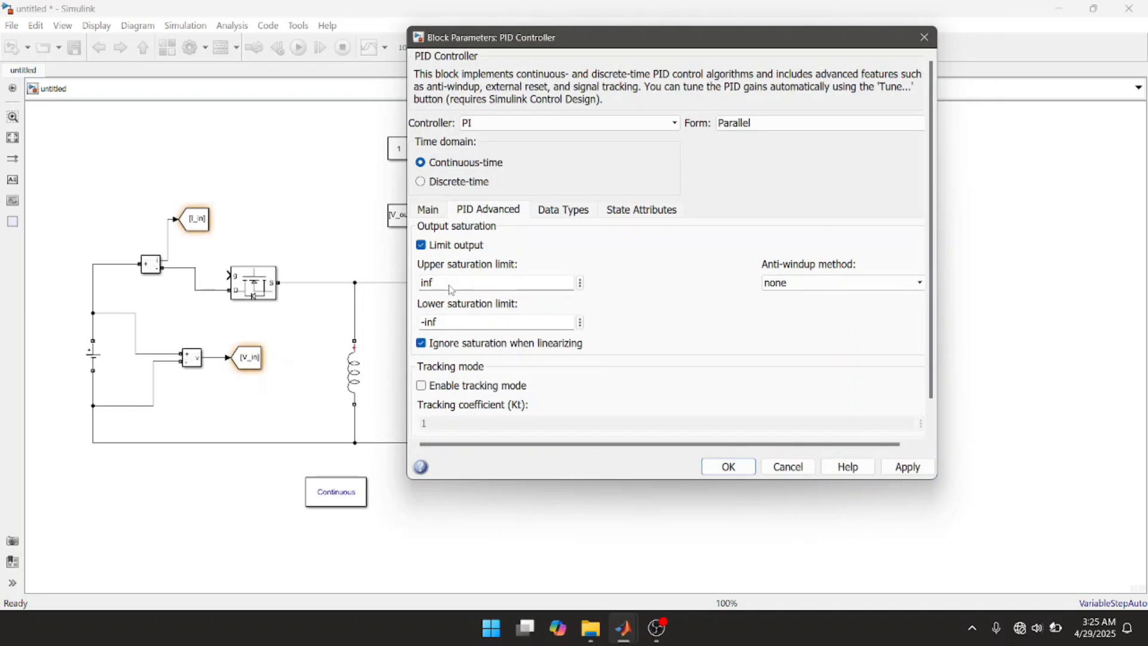
double_click(451, 290)
type("0.8")
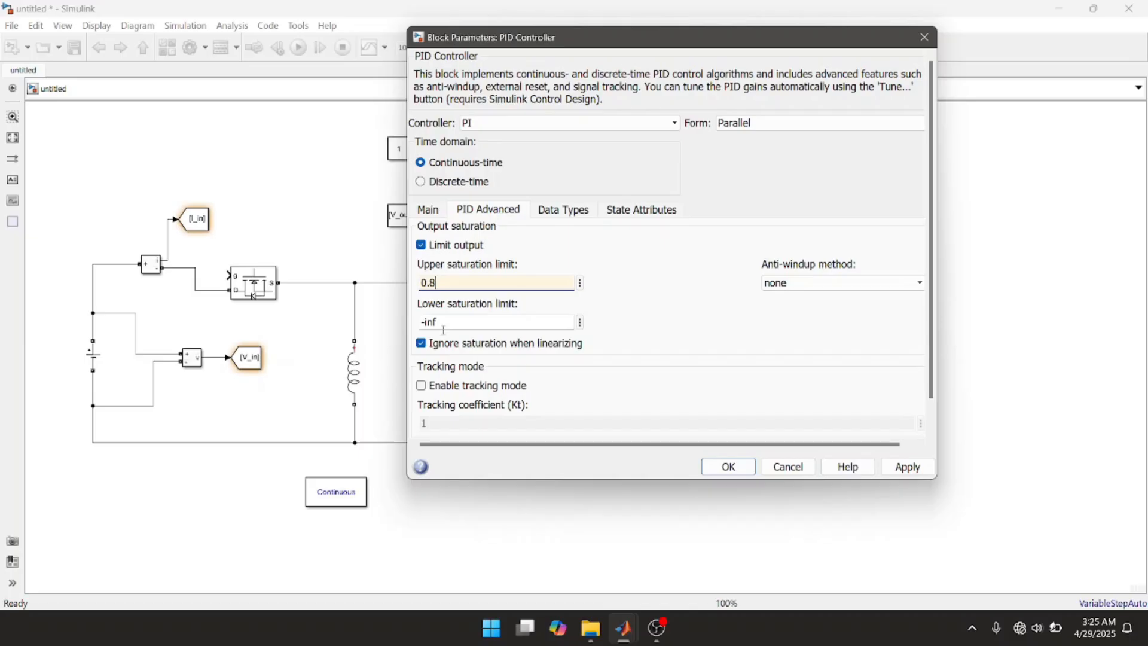
double_click(443, 328)
type("0")
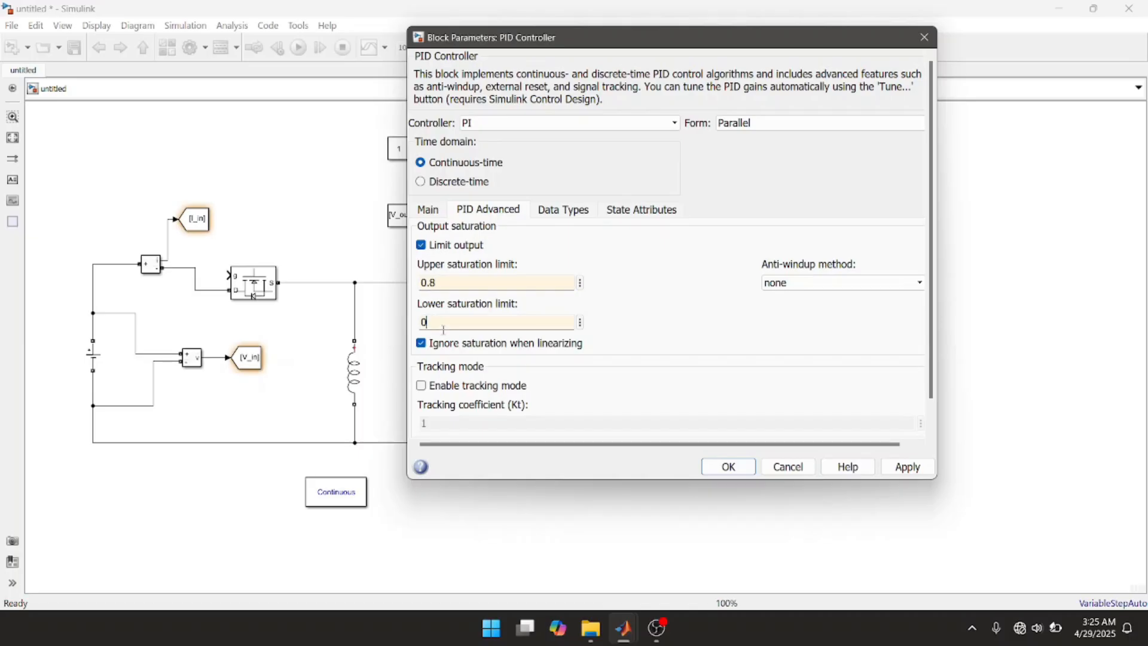
left_click(891, 472)
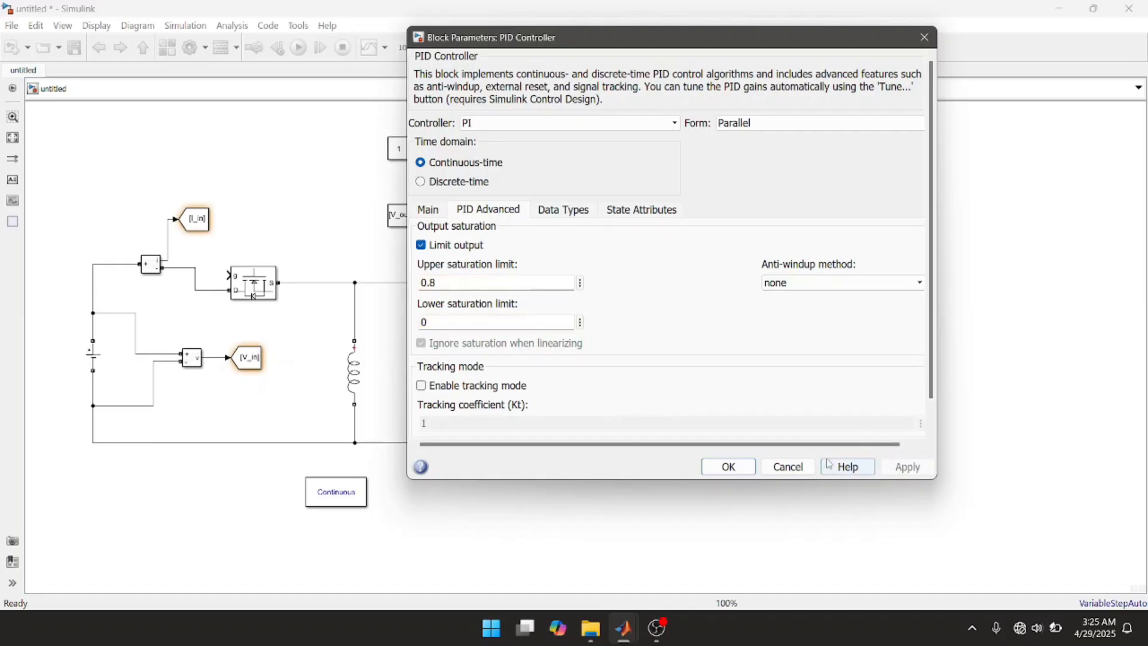
left_click(729, 468)
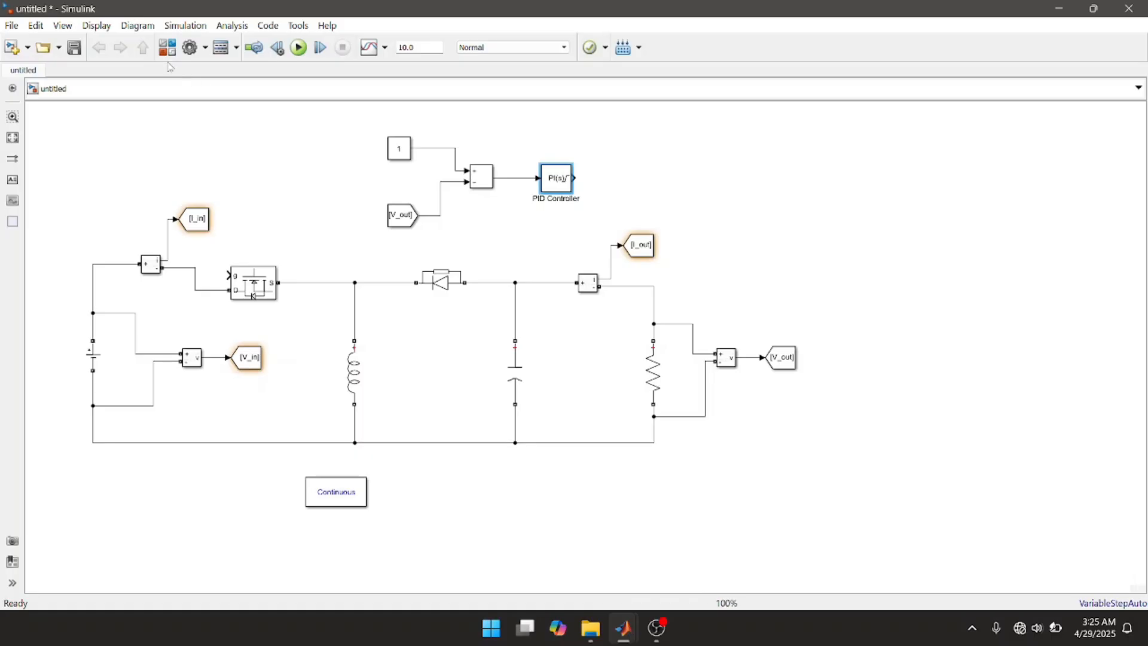
Step: Add a PWM Generator (DC-DC) block from Control & Measurements/Pulse & Signal Generators after the PID Controller and connect its D input to the controller output
left_click(166, 47)
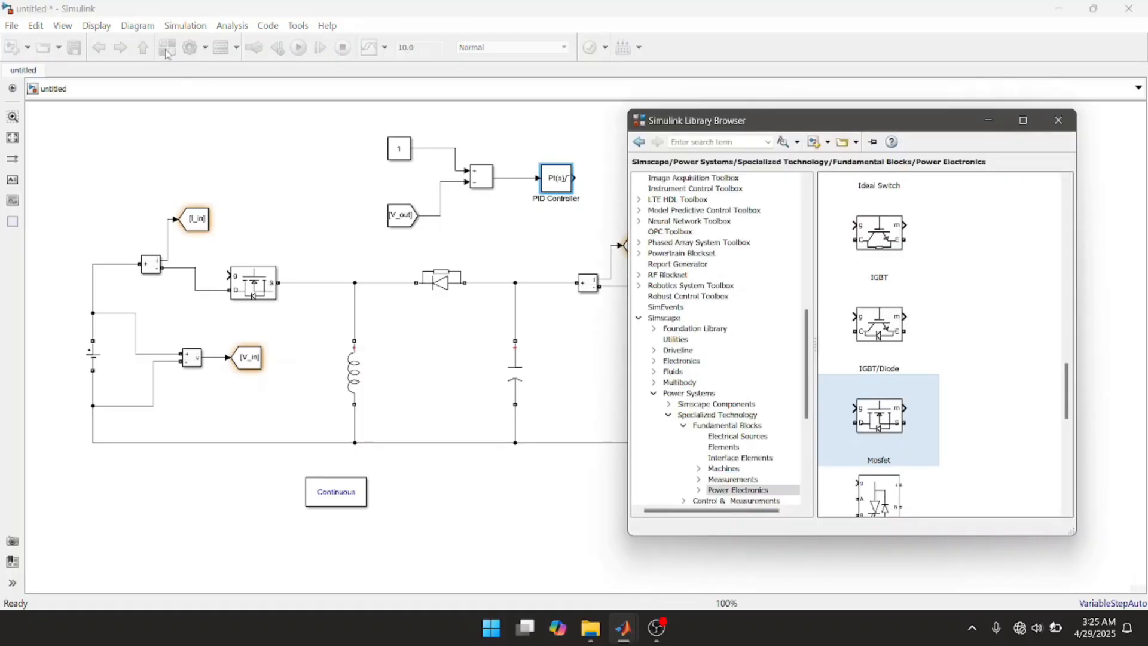
left_click(807, 499)
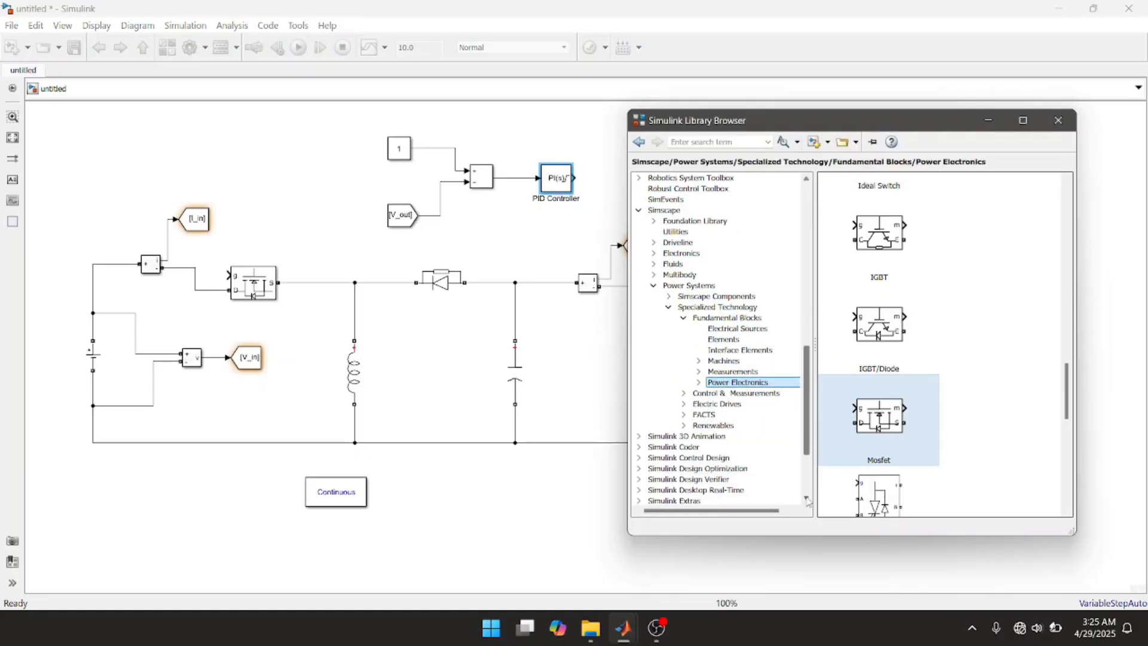
left_click(752, 361)
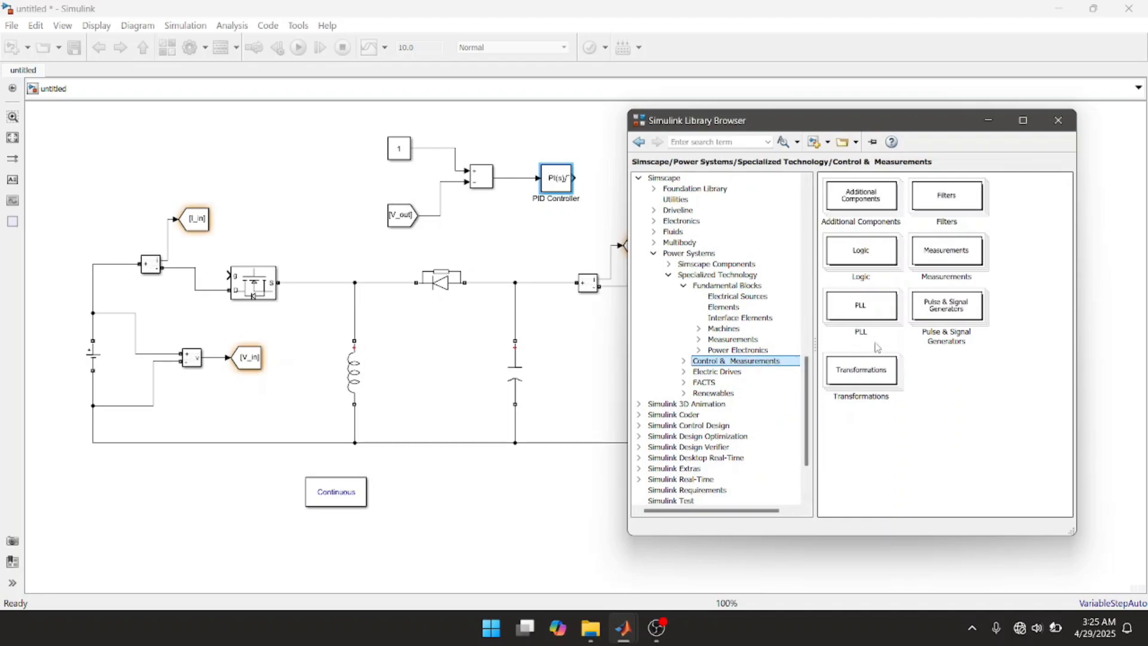
left_click(807, 499)
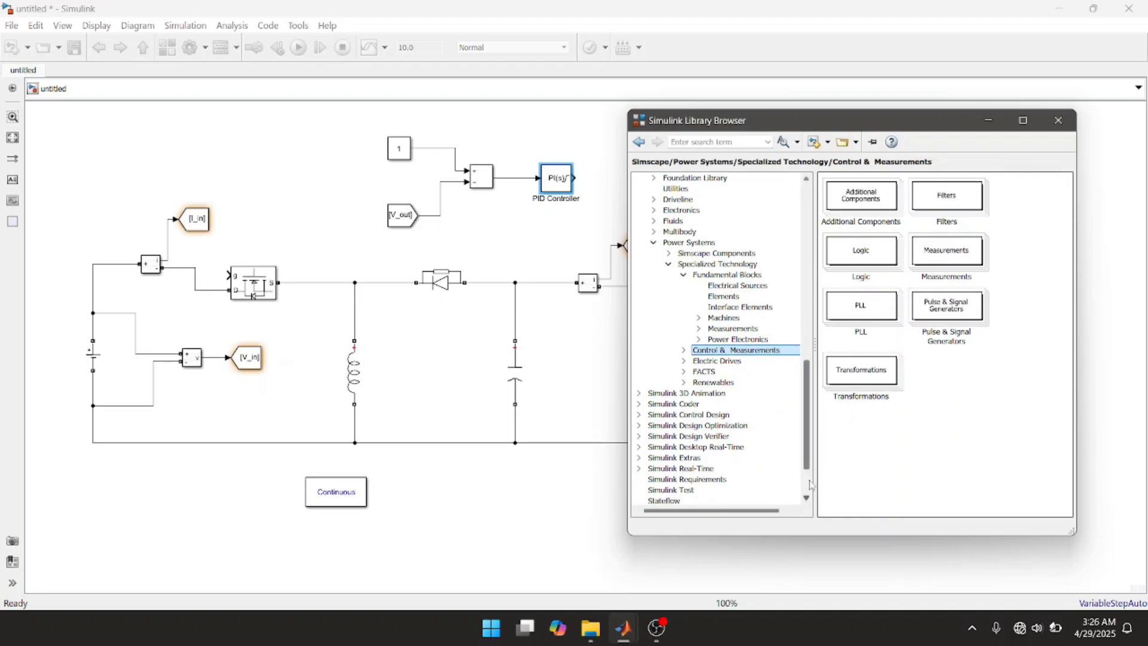
left_click(952, 317)
double_click(952, 317)
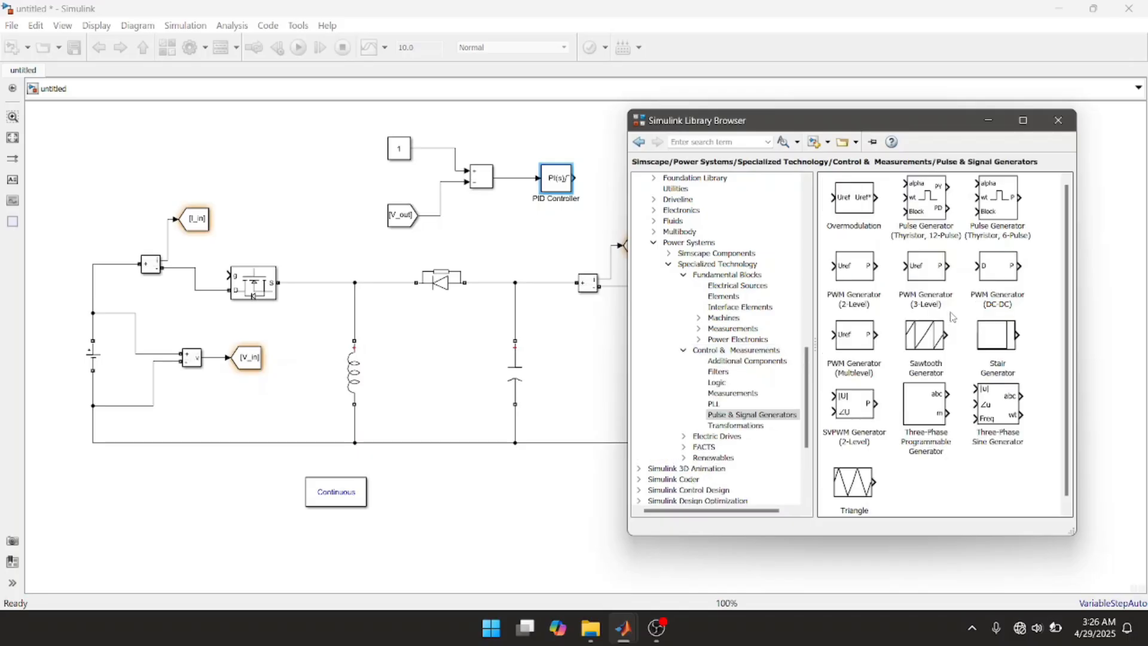
left_click(993, 270)
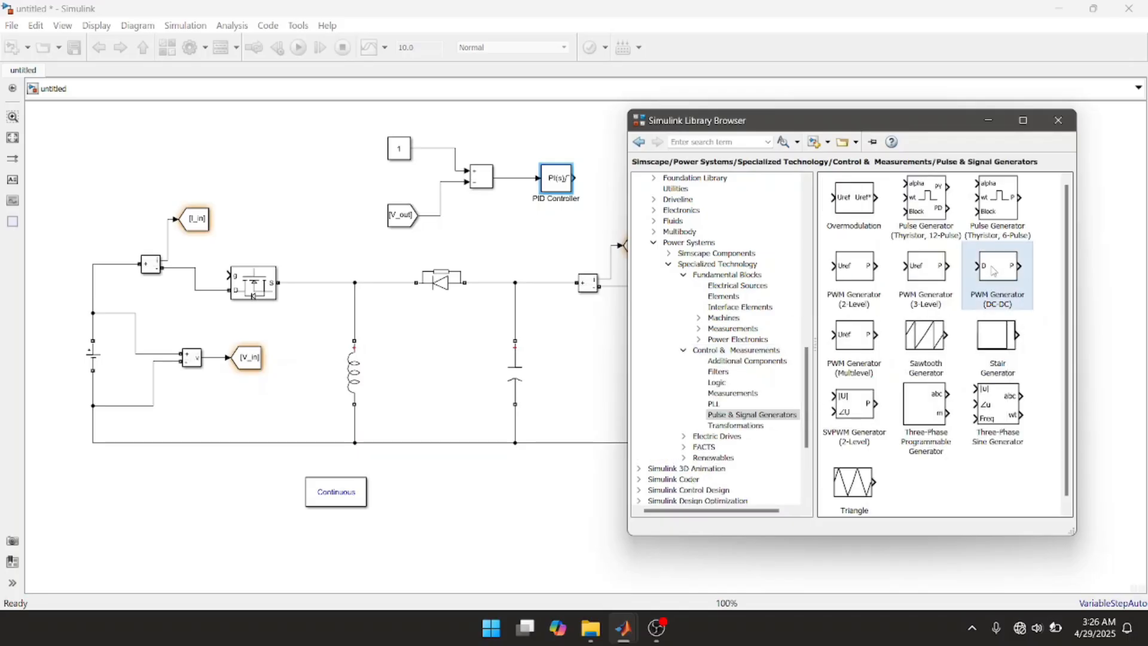
right_click(993, 271)
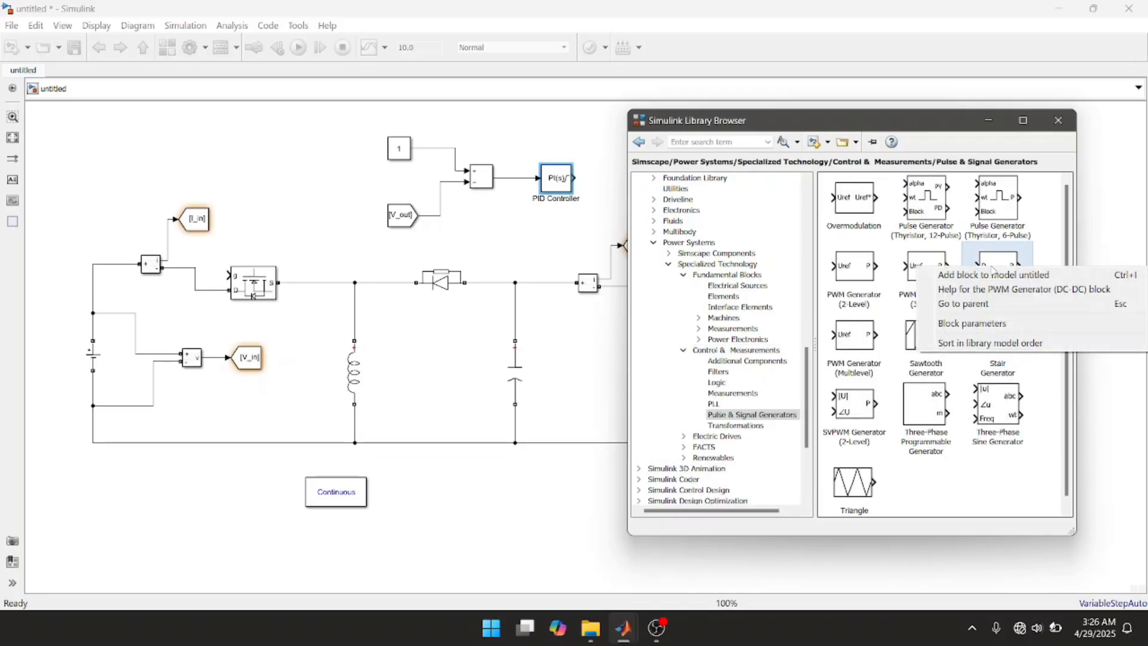
left_click(993, 275)
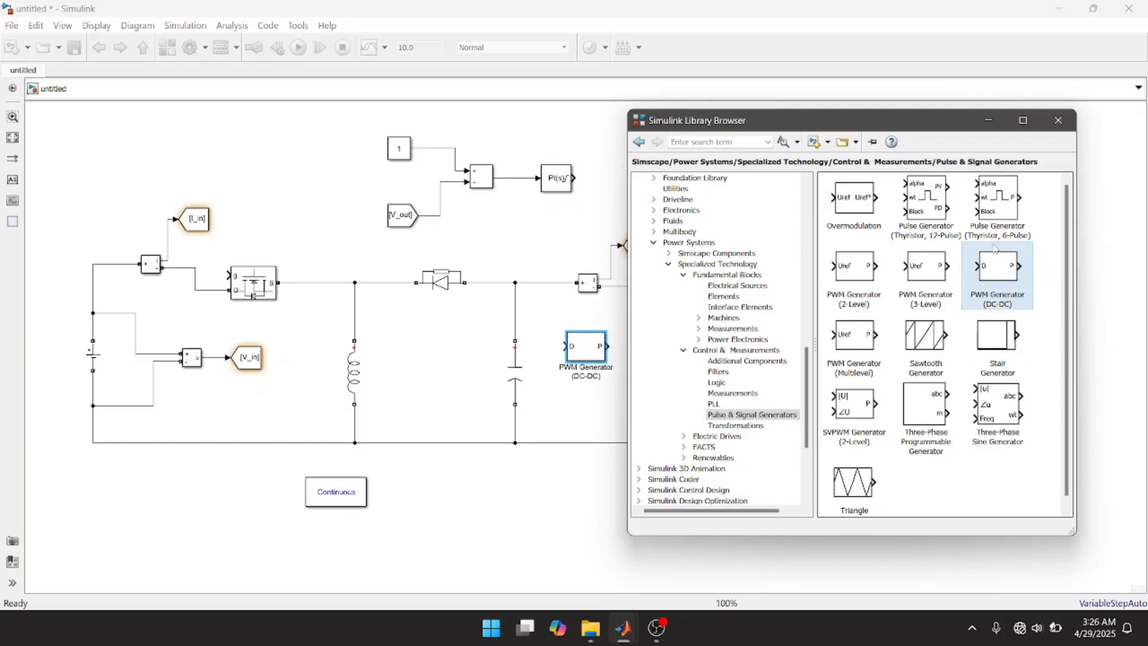
left_click(1058, 122)
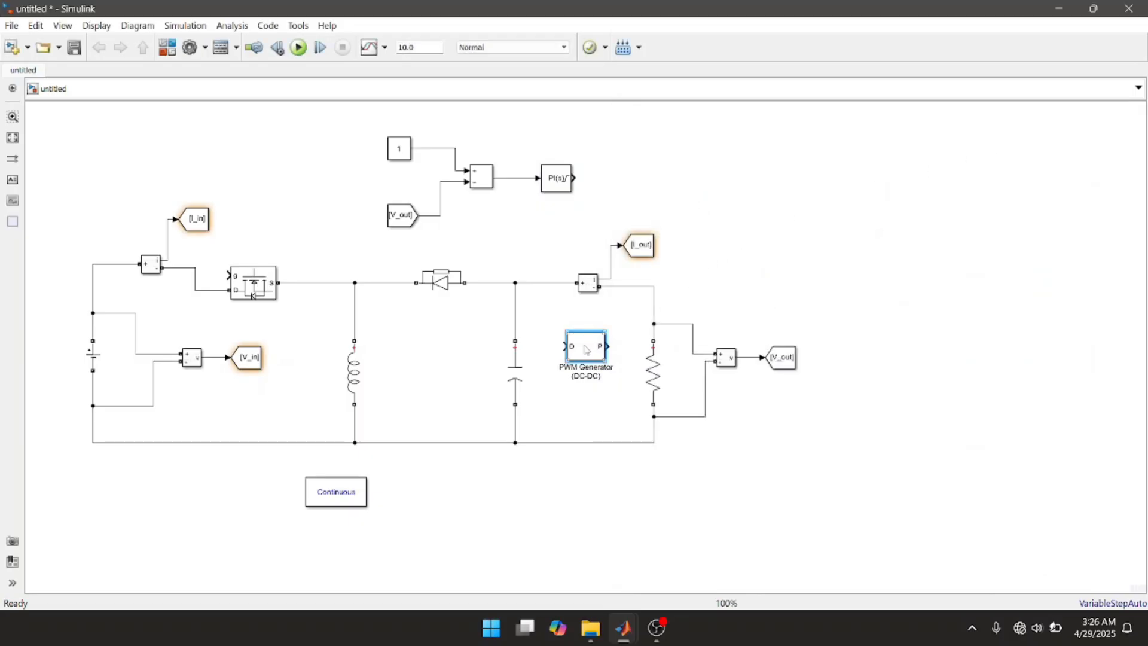
left_click_drag(586, 349, 653, 181)
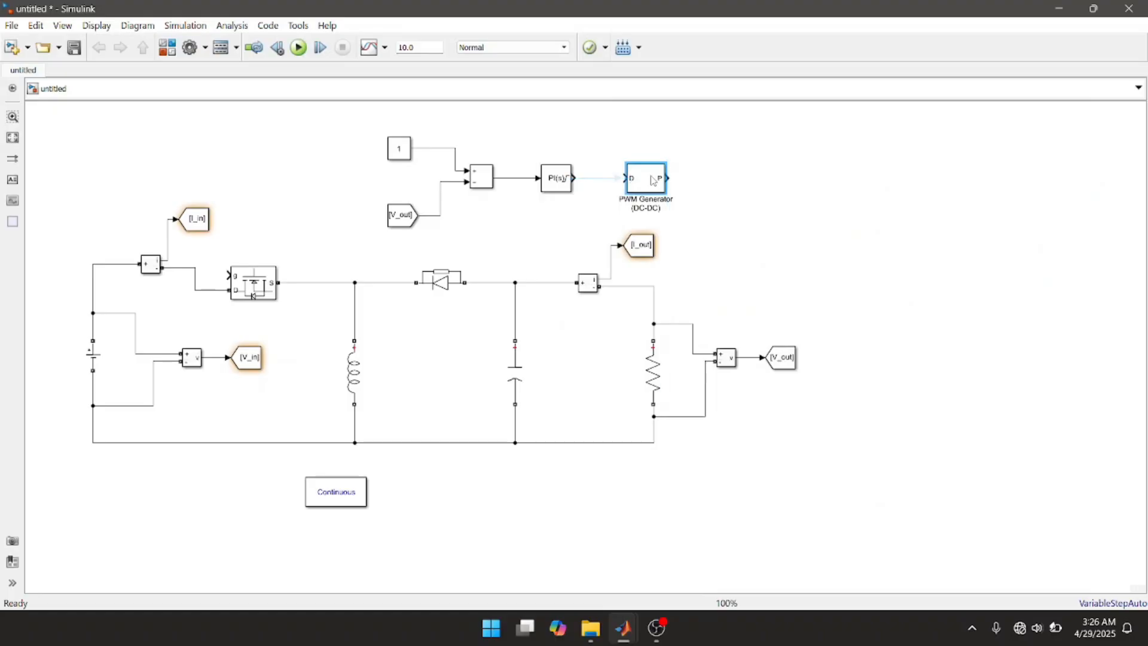
left_click(609, 178)
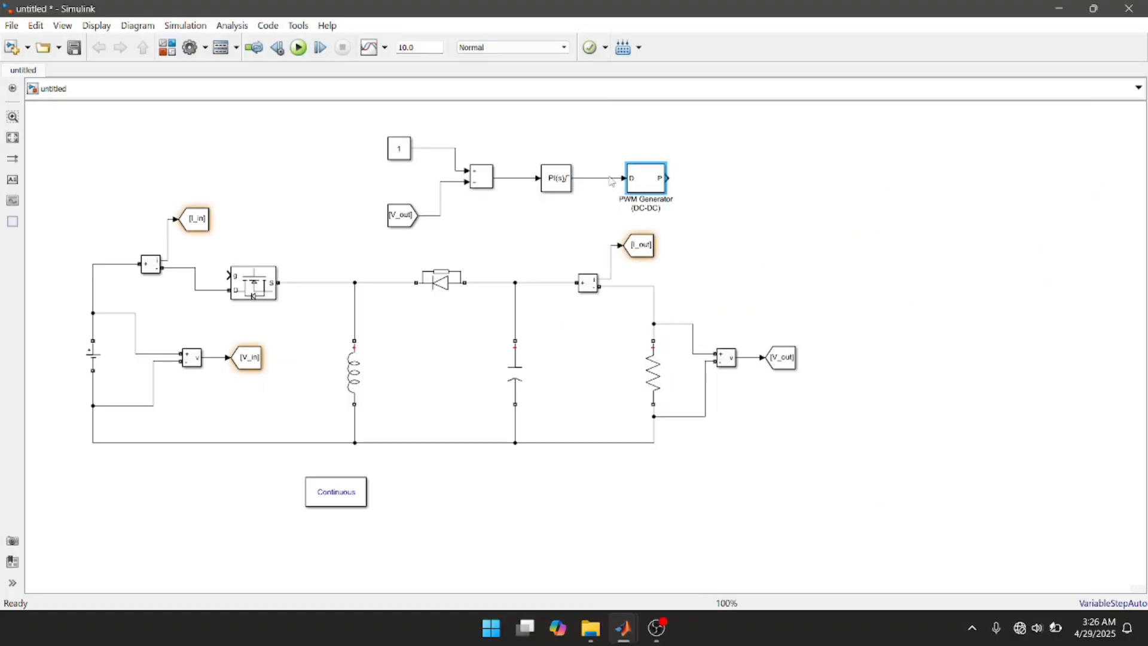
Step: Set the PWM Generator (DC-DC) block's switching frequency to 25000 Hz
double_click(652, 189)
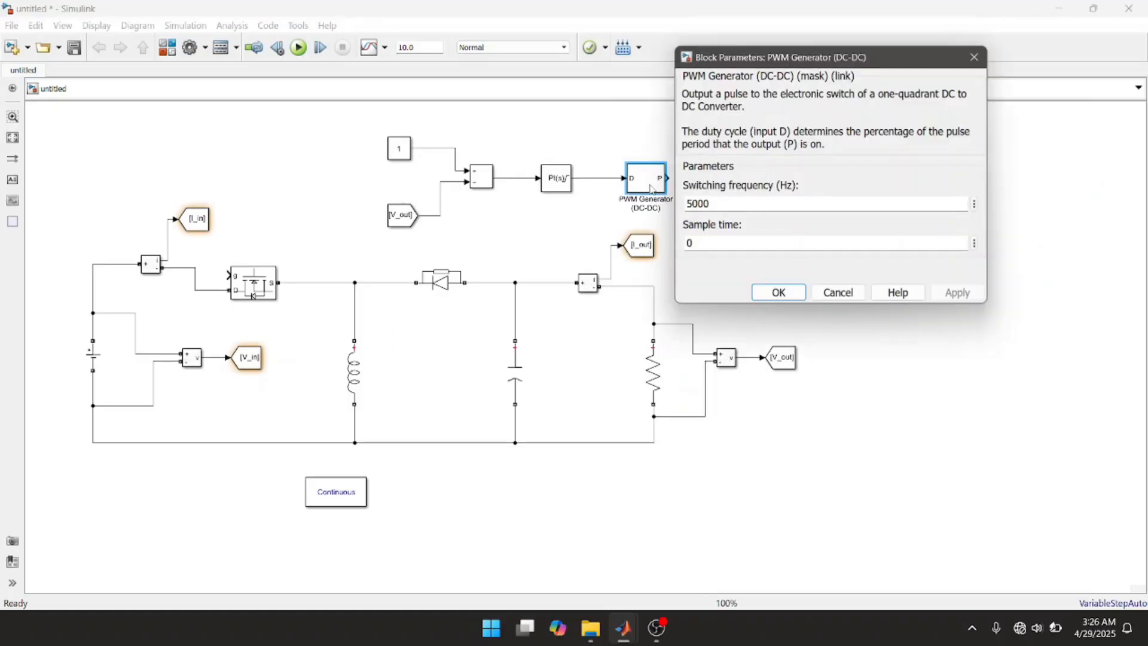
double_click(718, 205)
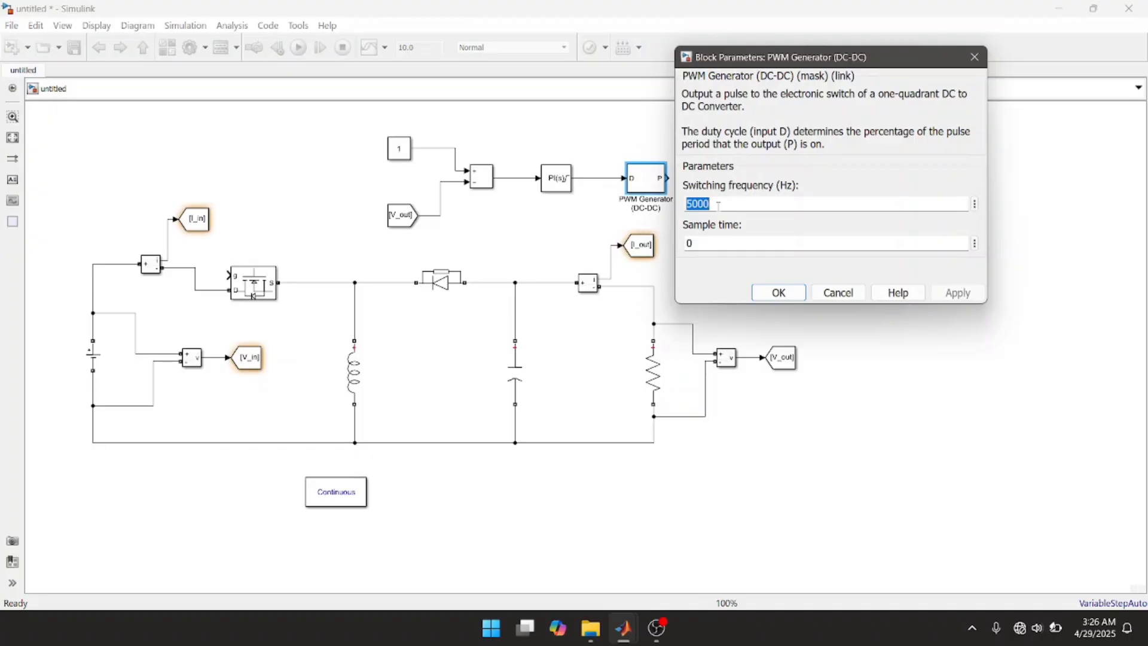
type("2")
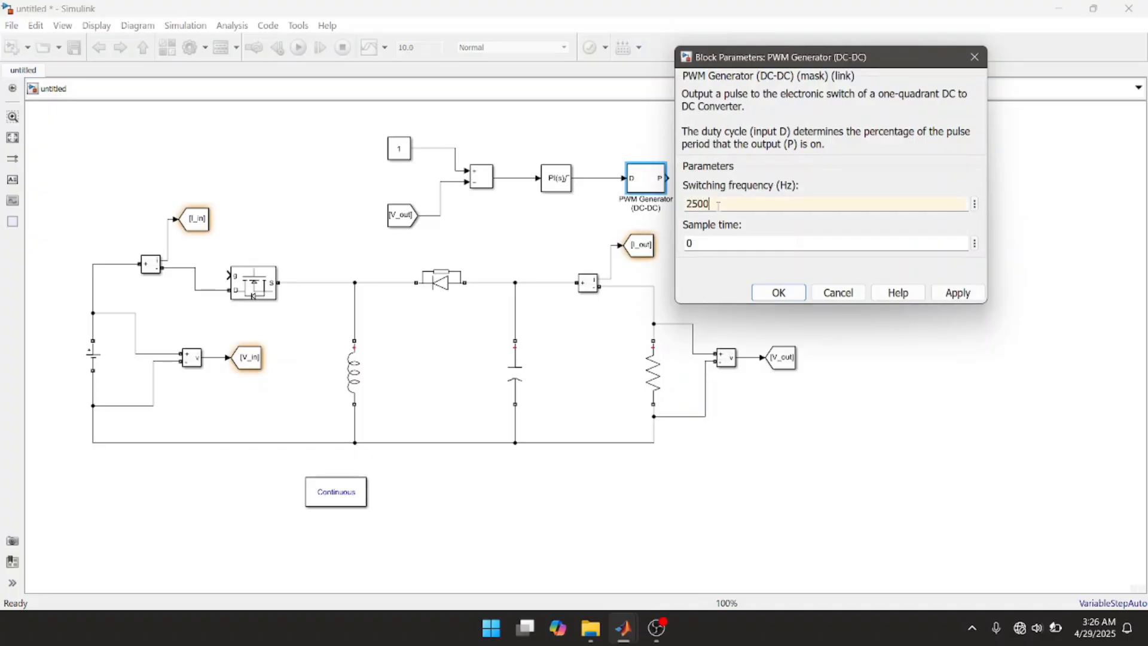
left_click(968, 296)
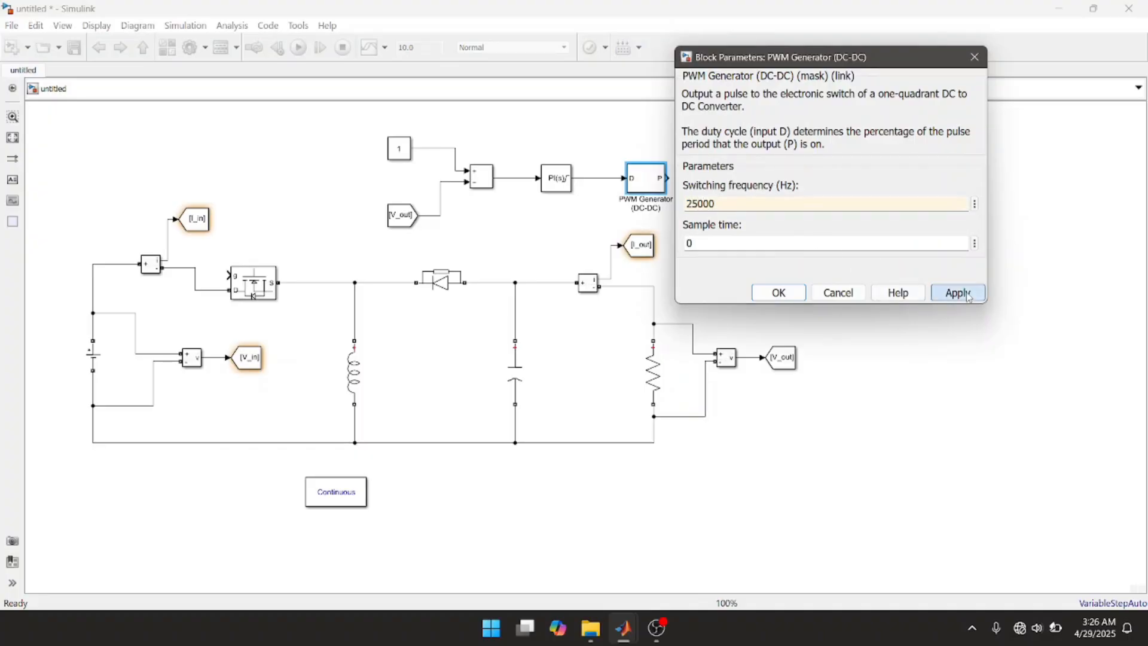
left_click(778, 292)
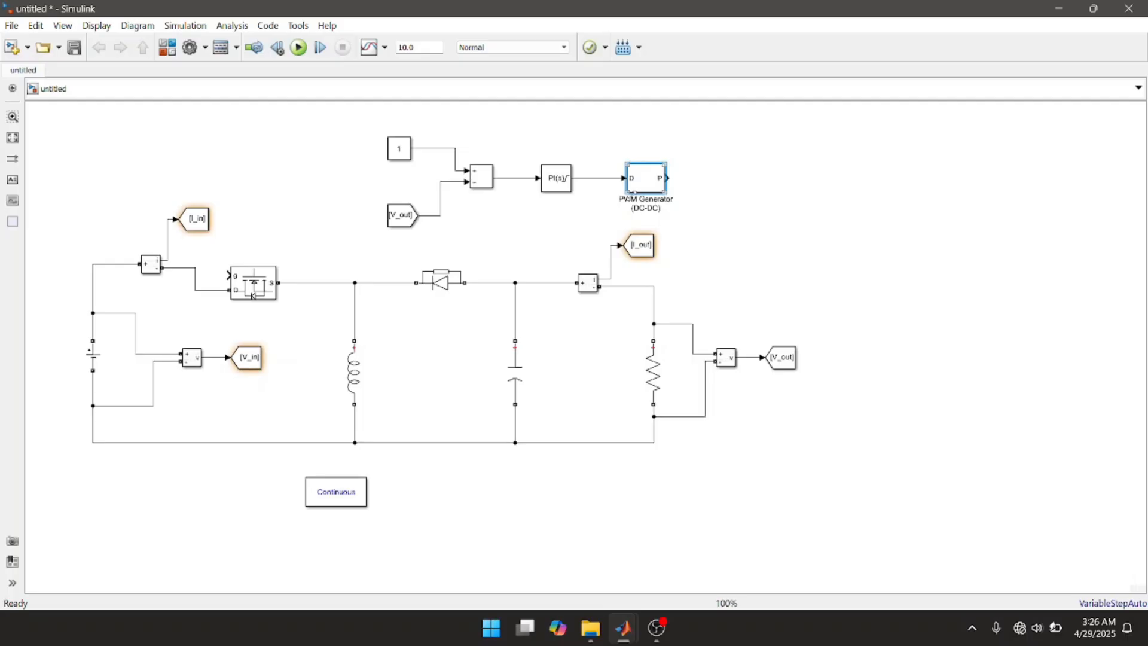
Step: Add a Goto block from Simulink/Signal Routing after the PWM Generator and connect it to the P output
double_click(701, 193)
type("go")
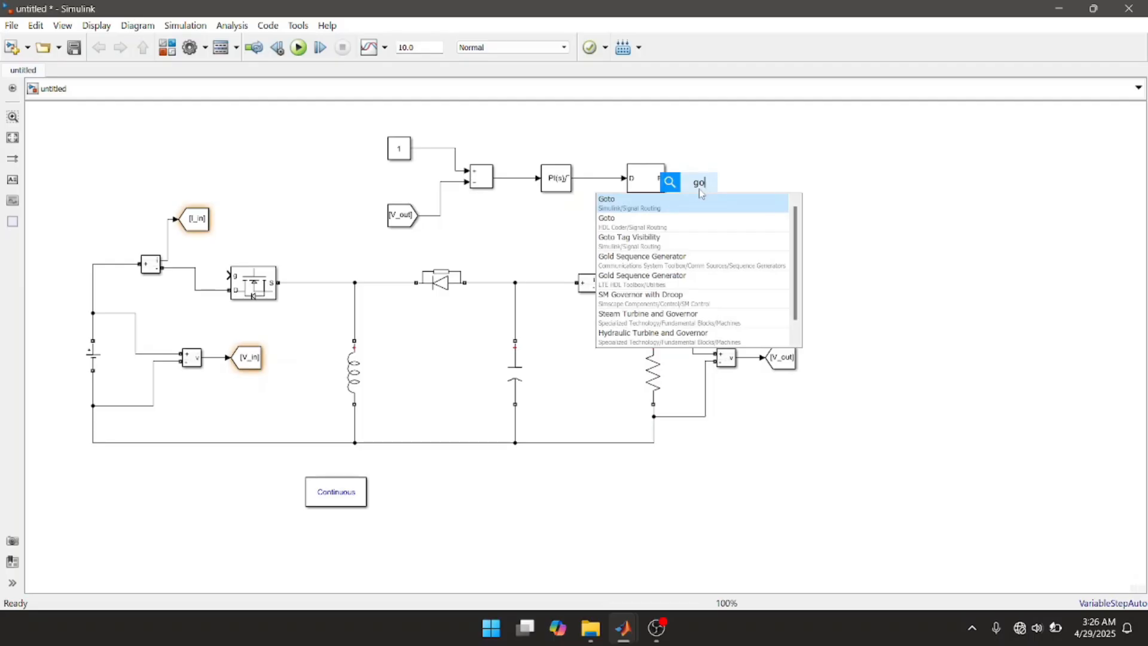
type("to")
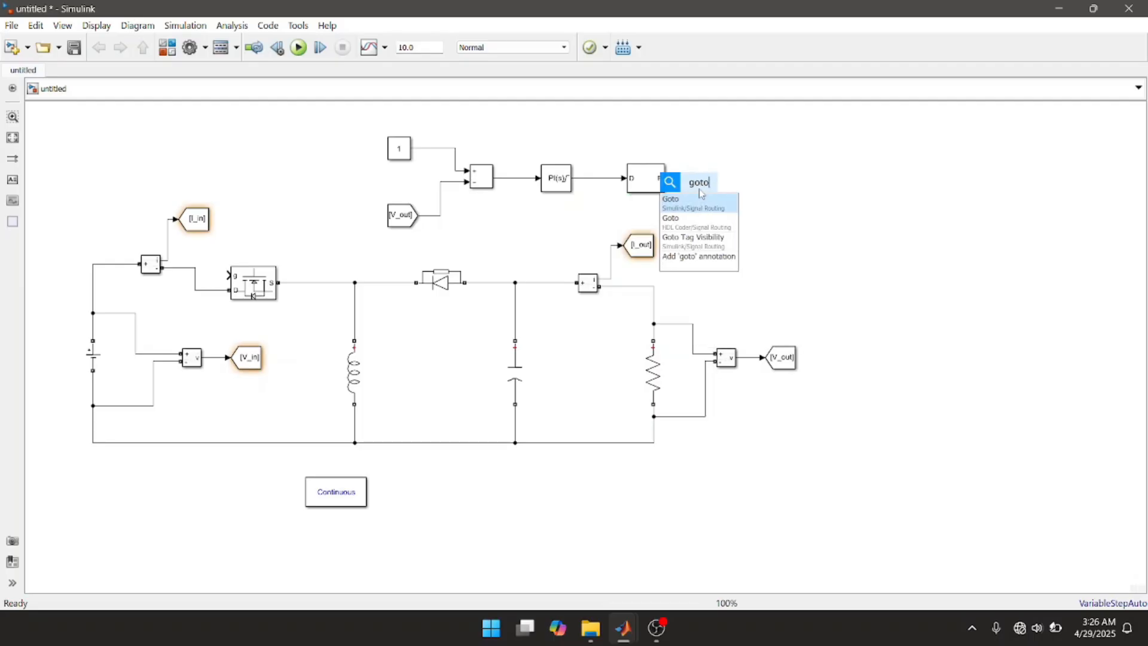
left_click(694, 204)
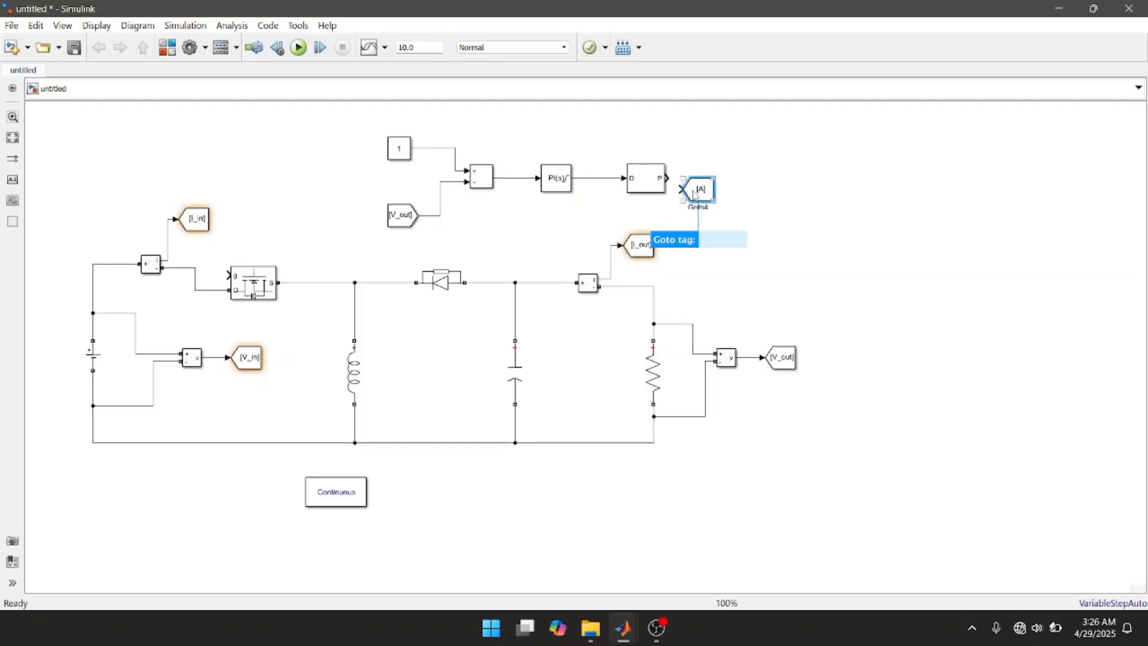
left_click_drag(705, 192, 731, 181)
left_click(697, 180)
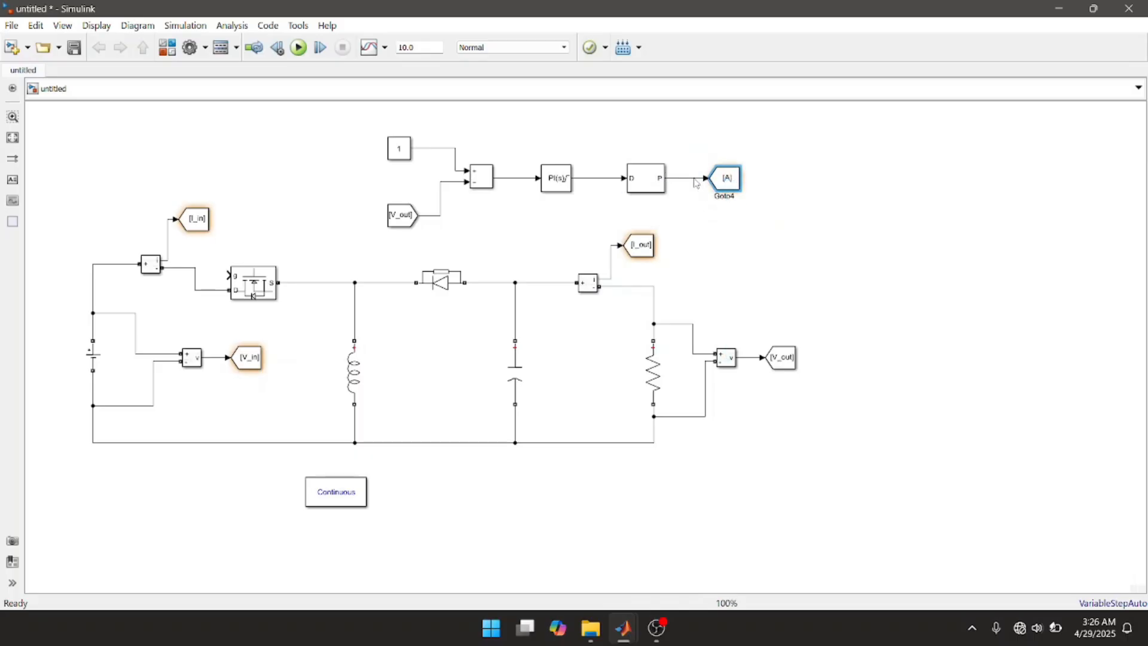
Step: Set the tag of the Goto block after the PWM Generator to SW
left_click(730, 186)
double_click(730, 185)
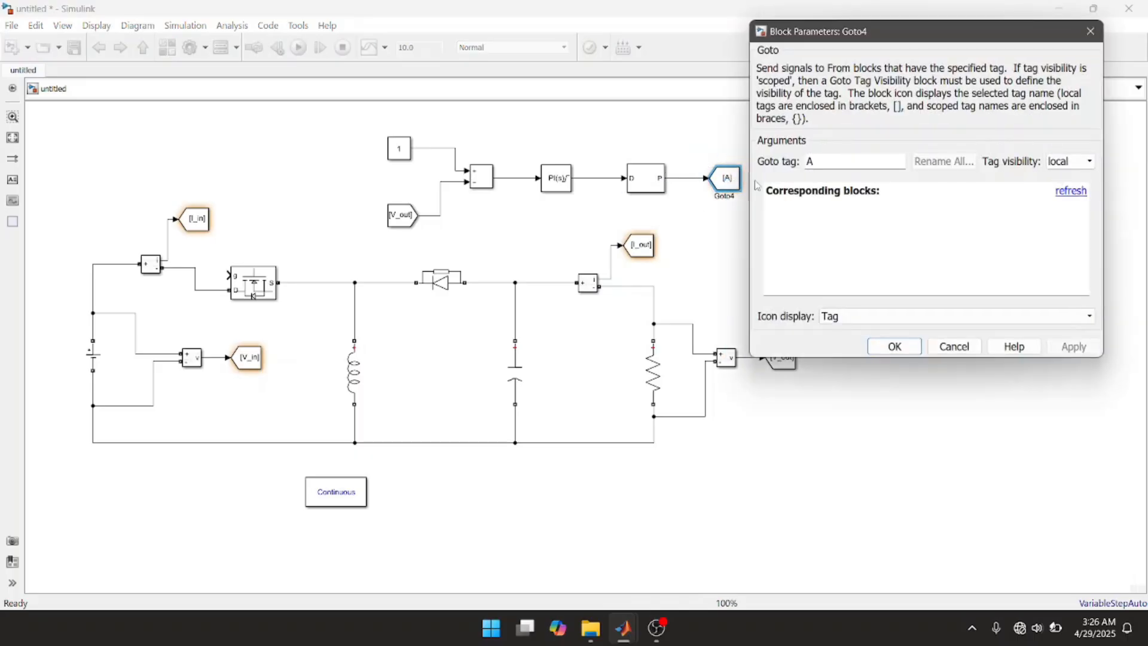
double_click(824, 165)
type("SW")
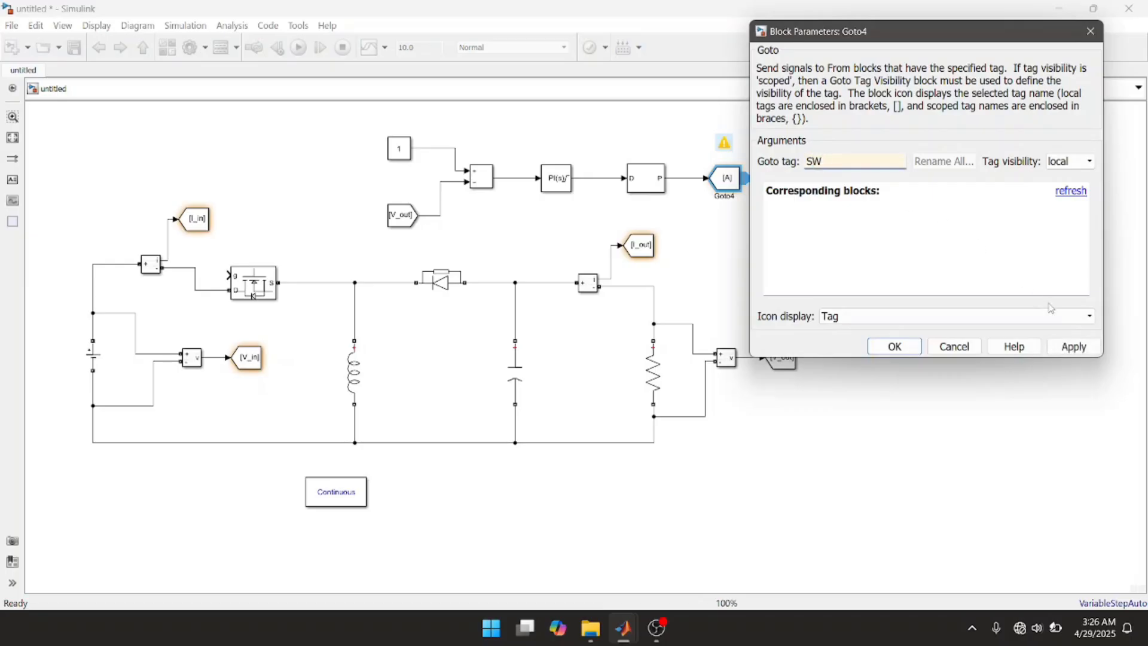
left_click(1085, 351)
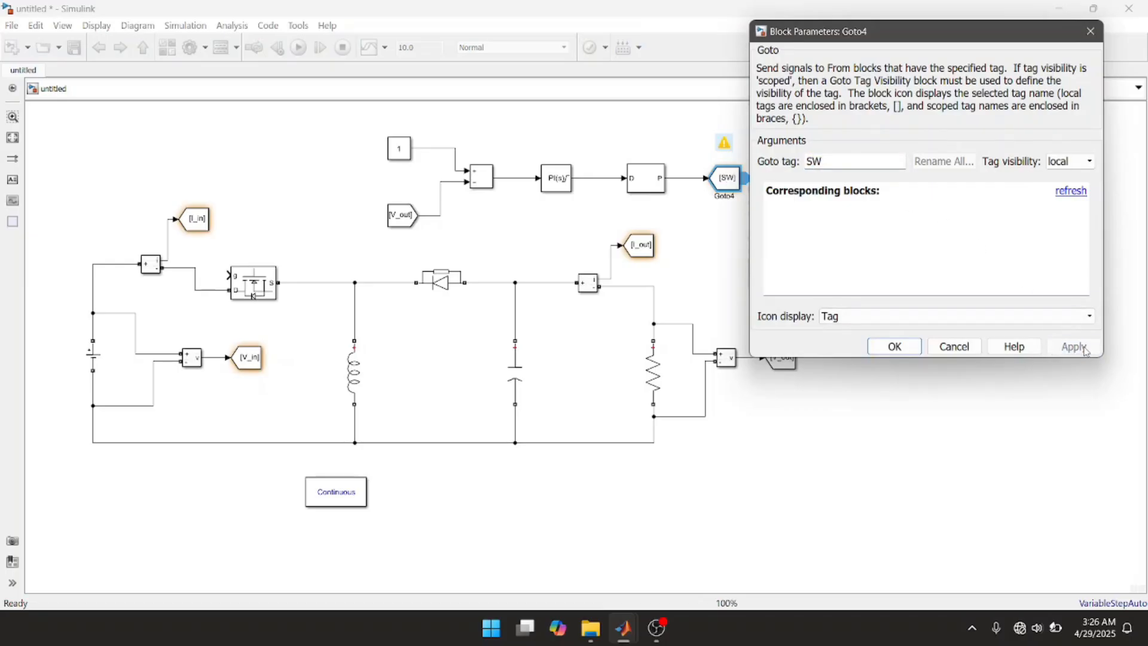
left_click(900, 350)
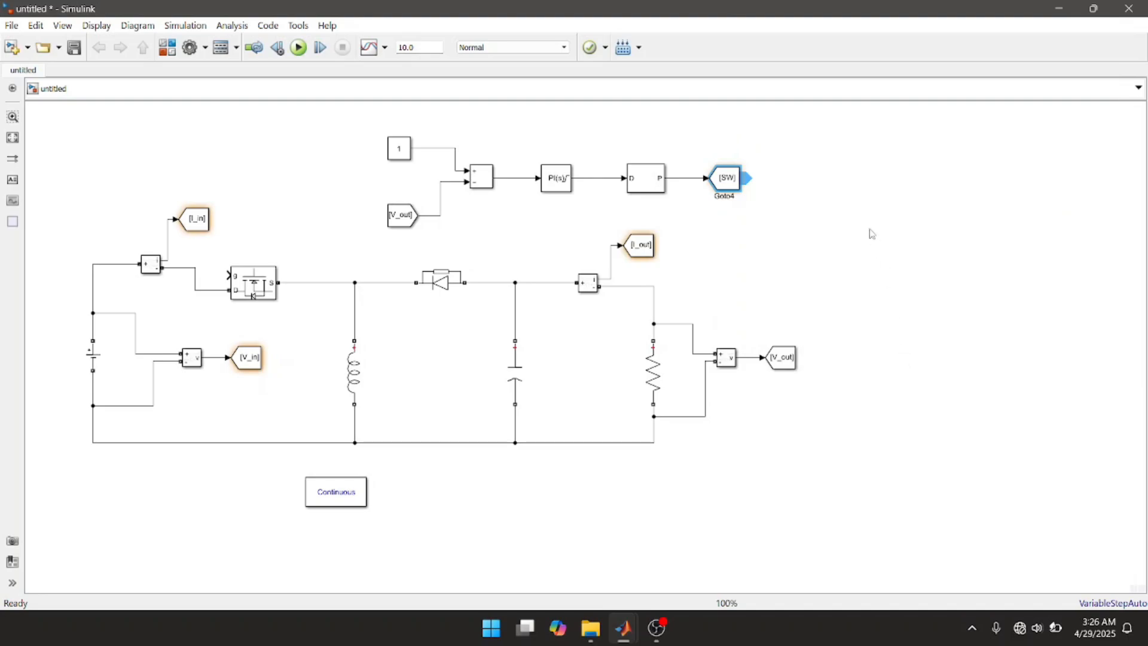
Step: Create a matching SW From block above the MOSFET and connect it to the MOSFET's gate input
left_click(742, 185)
left_click_drag(750, 179, 232, 271)
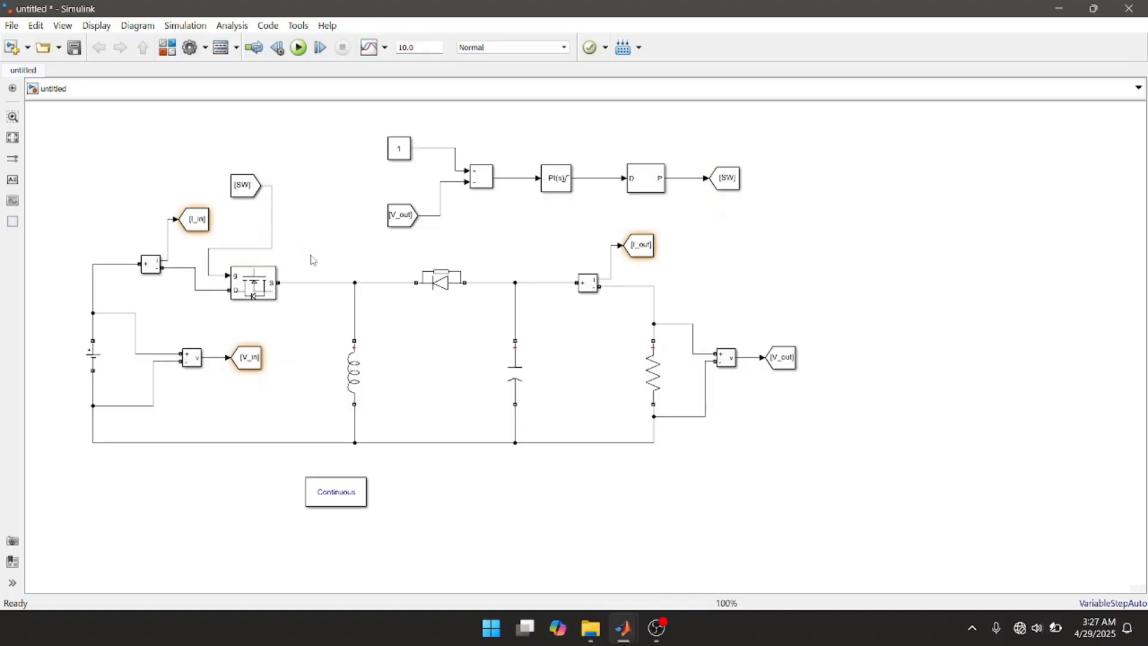
Step: Add a Scope block from Simulink/Sinks with 4 input ports in the empty area beyond the V_out Goto block
double_click(834, 229)
type("sc")
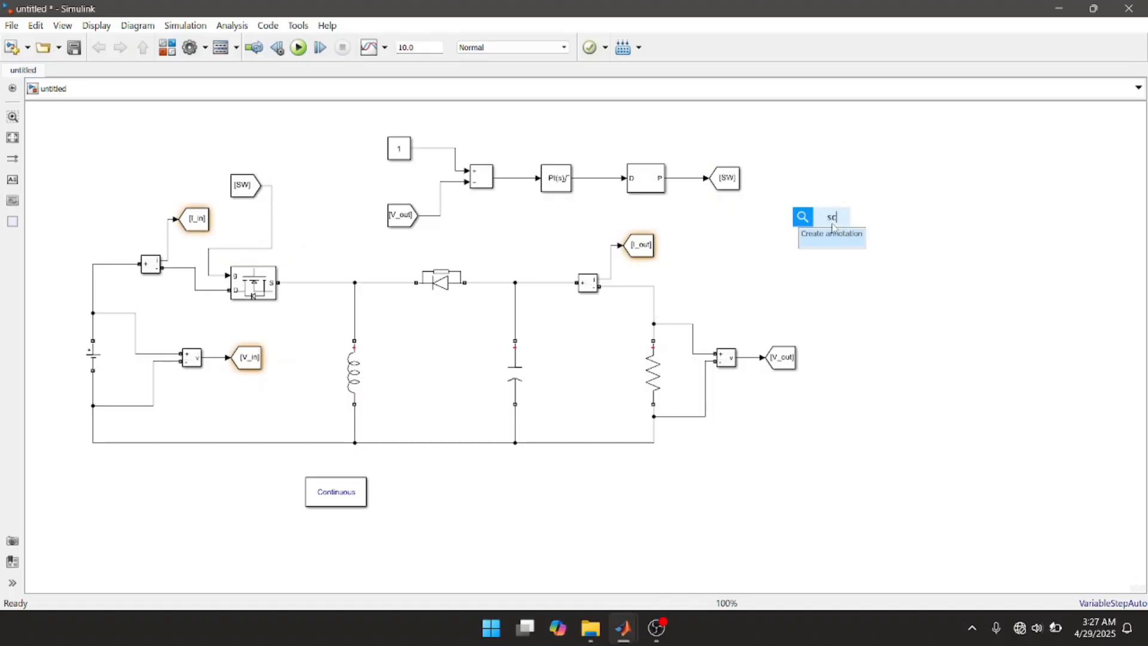
type("ope")
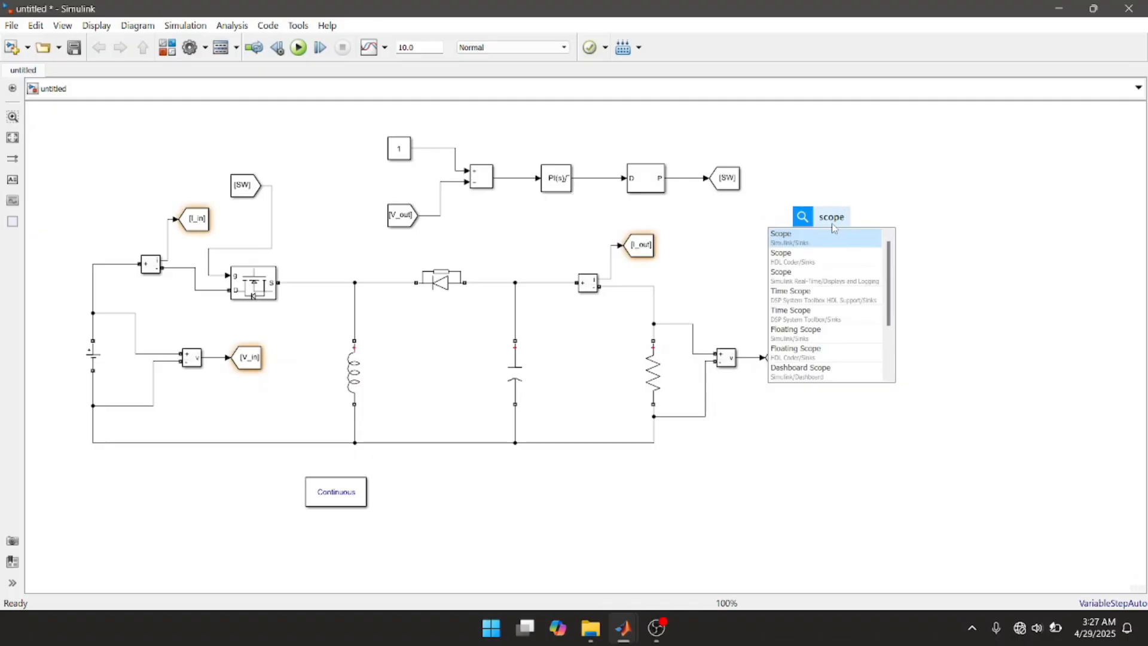
left_click(815, 239)
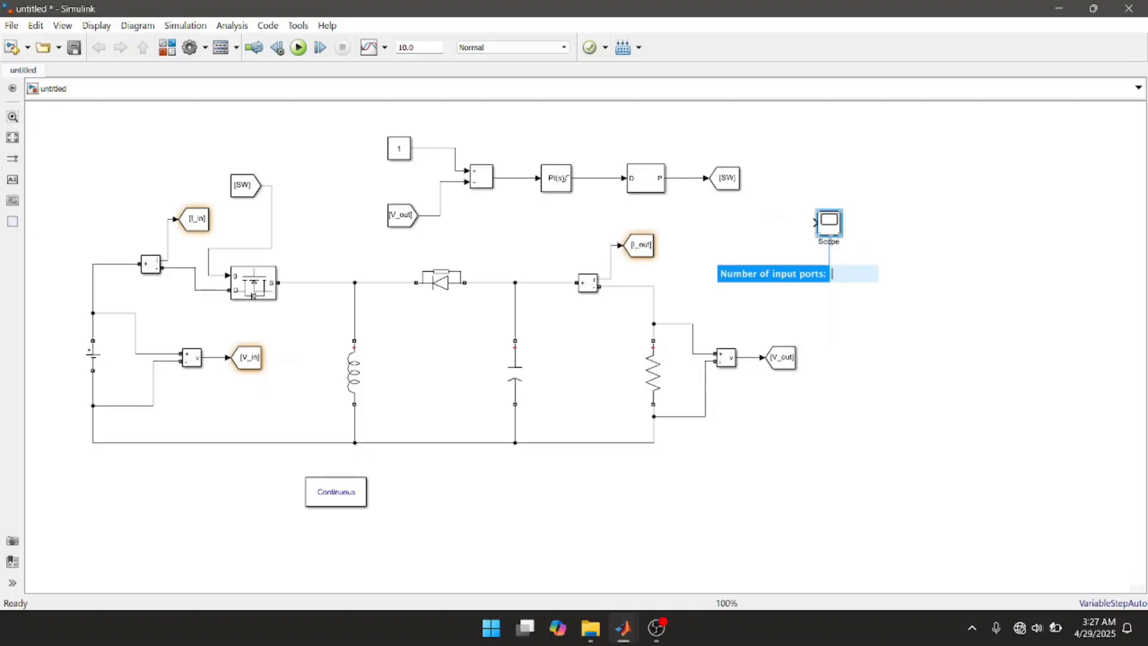
type("4")
key("Return")
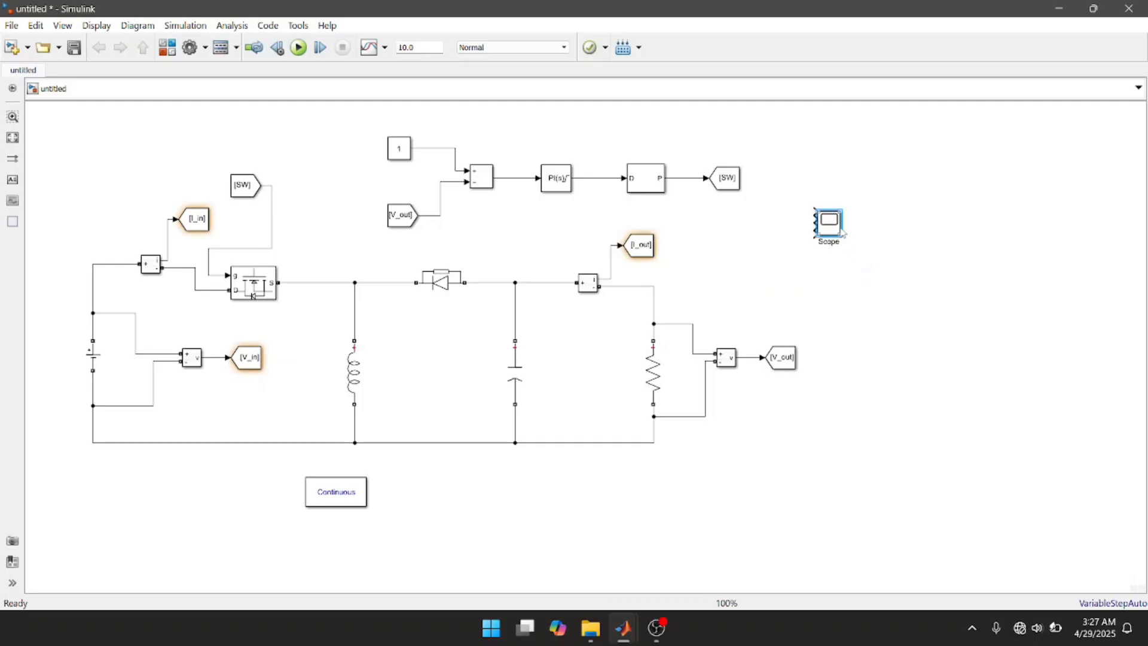
Step: Enlarge the Scope block vertically to space out its inputs and move it farther from the converter circuit
left_click_drag(841, 240, 848, 324)
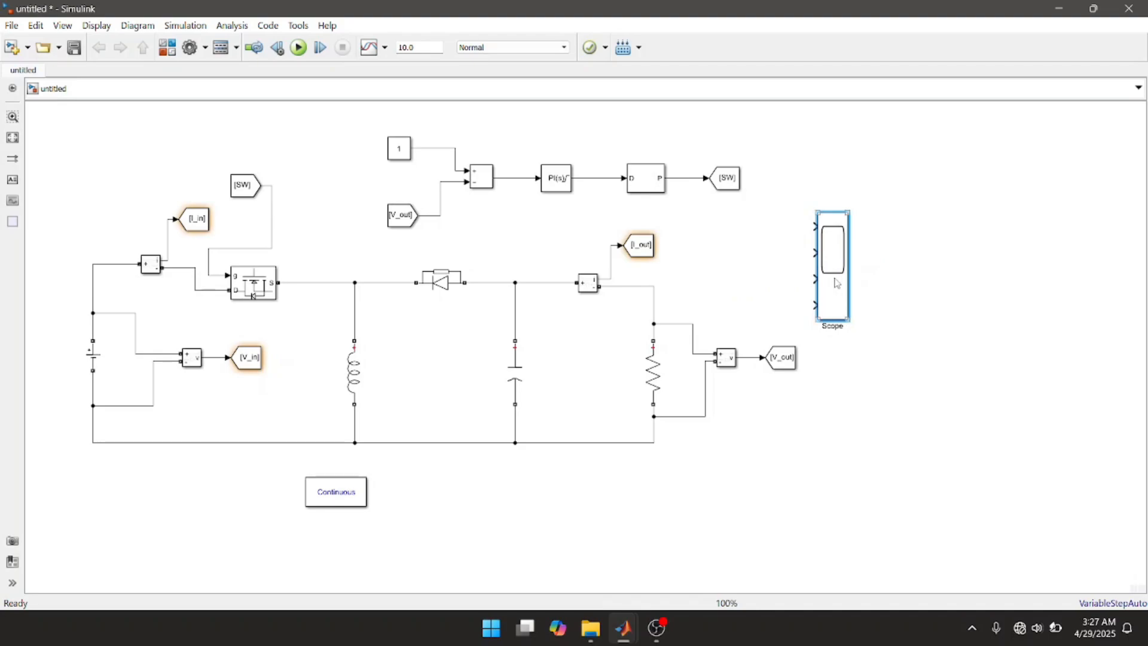
left_click_drag(836, 282, 874, 311)
left_click_drag(948, 315, 942, 330)
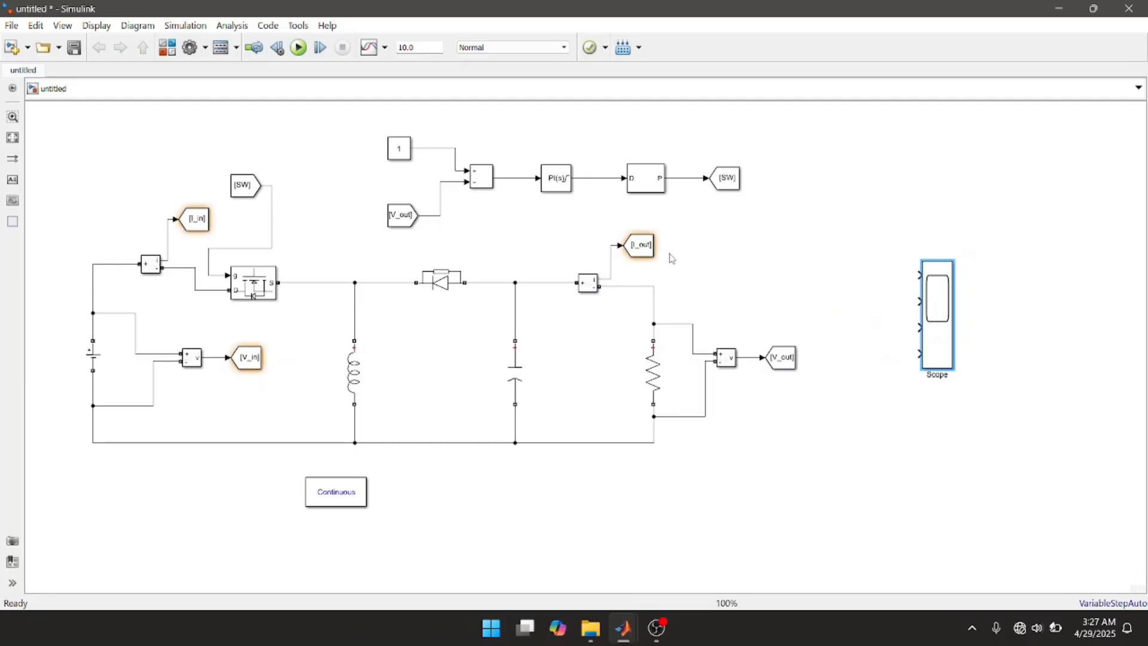
Step: Create V_in and I_in From blocks from their Goto blocks and connect them to the Scope's first and second inputs
left_click(261, 361)
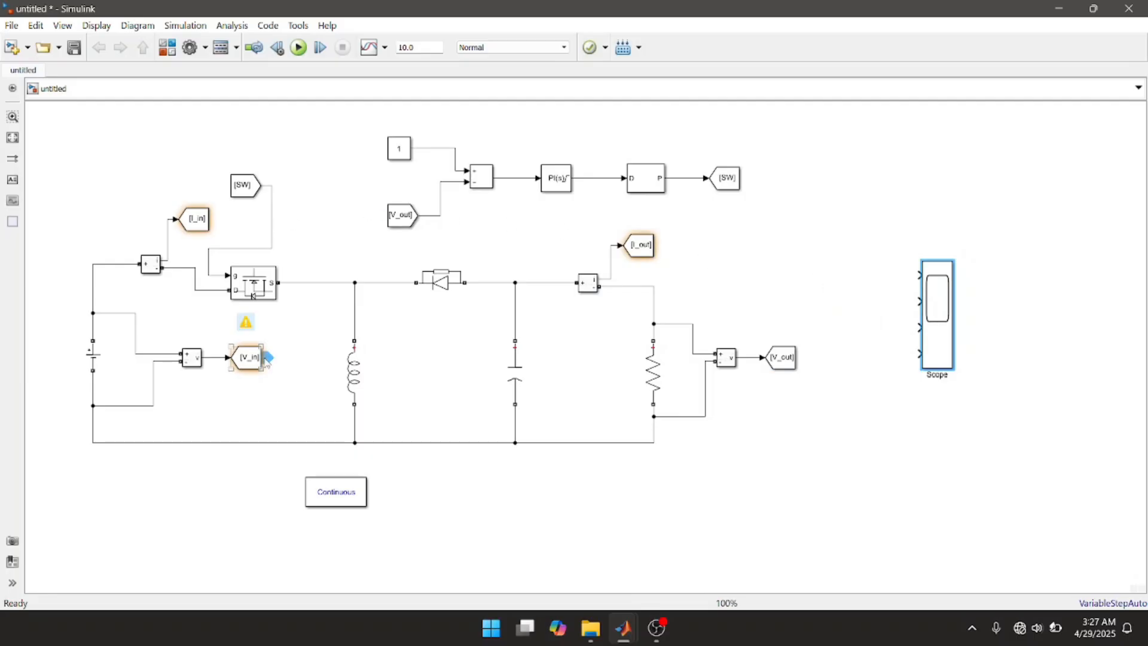
left_click(267, 362)
mouse_move(271, 359)
left_mouse_down()
mouse_move(419, 352)
mouse_move(744, 292)
mouse_move(917, 275)
left_mouse_up()
left_click(191, 219)
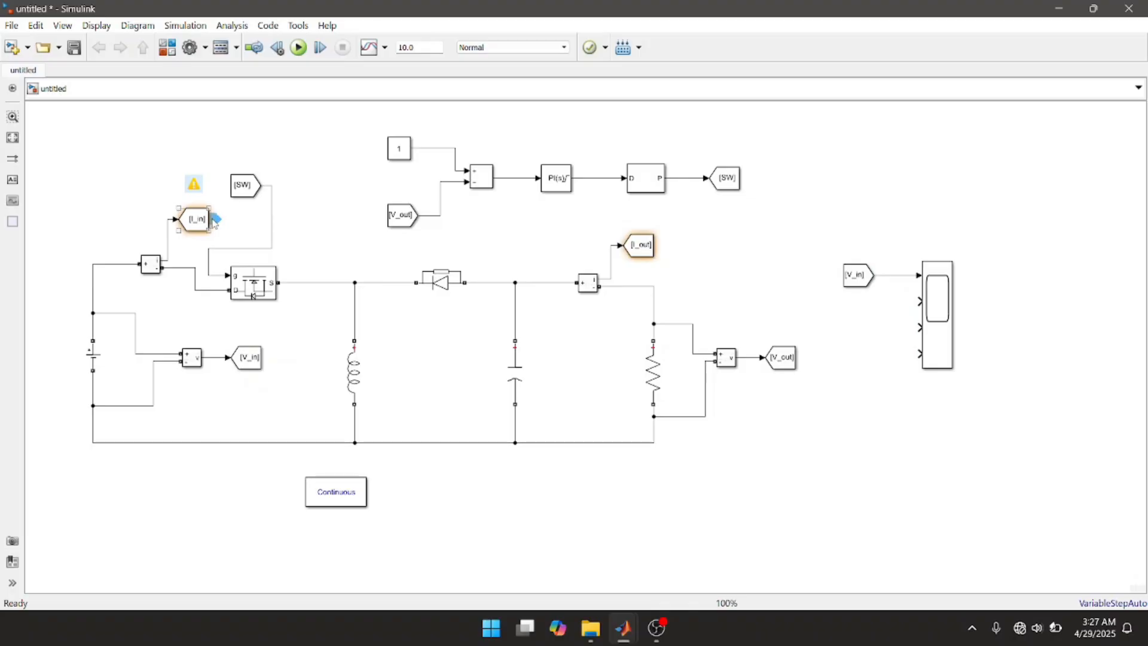
left_click_drag(213, 220, 862, 307)
left_click(858, 304)
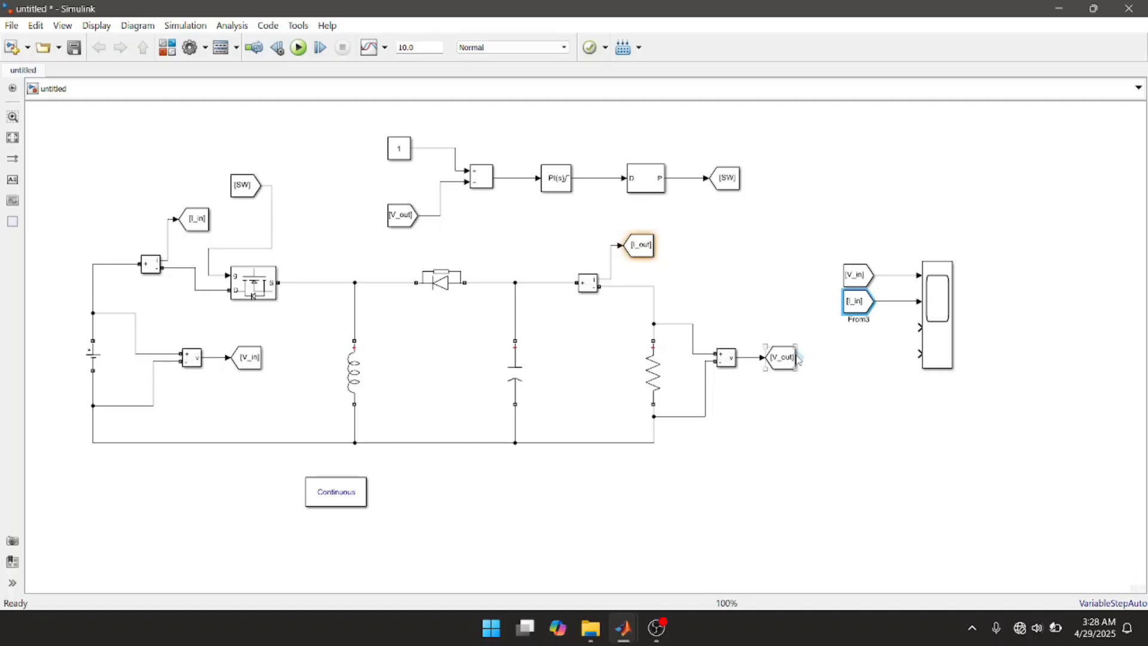
Step: Create V_out and I_out From blocks from their Goto blocks and connect them to the Scope's third and fourth inputs
mouse_move(800, 358)
mouse_move(802, 357)
left_mouse_down()
mouse_move(860, 326)
mouse_move(923, 327)
mouse_move(864, 331)
left_mouse_up()
left_click(864, 328)
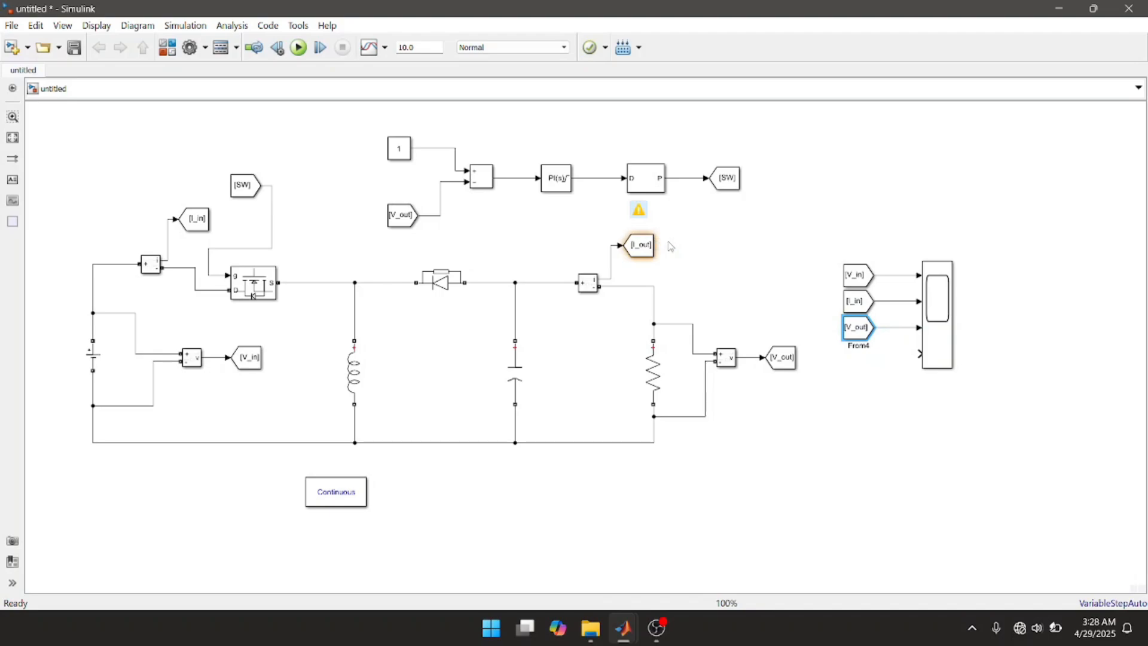
left_click(652, 246)
mouse_move(801, 315)
left_mouse_down()
mouse_move(852, 336)
mouse_move(861, 357)
mouse_move(919, 353)
left_mouse_up()
Step: Move the Scope farther from its From blocks and label the four connecting signal lines V_in, I_in, V_out and I_out
left_click(951, 308)
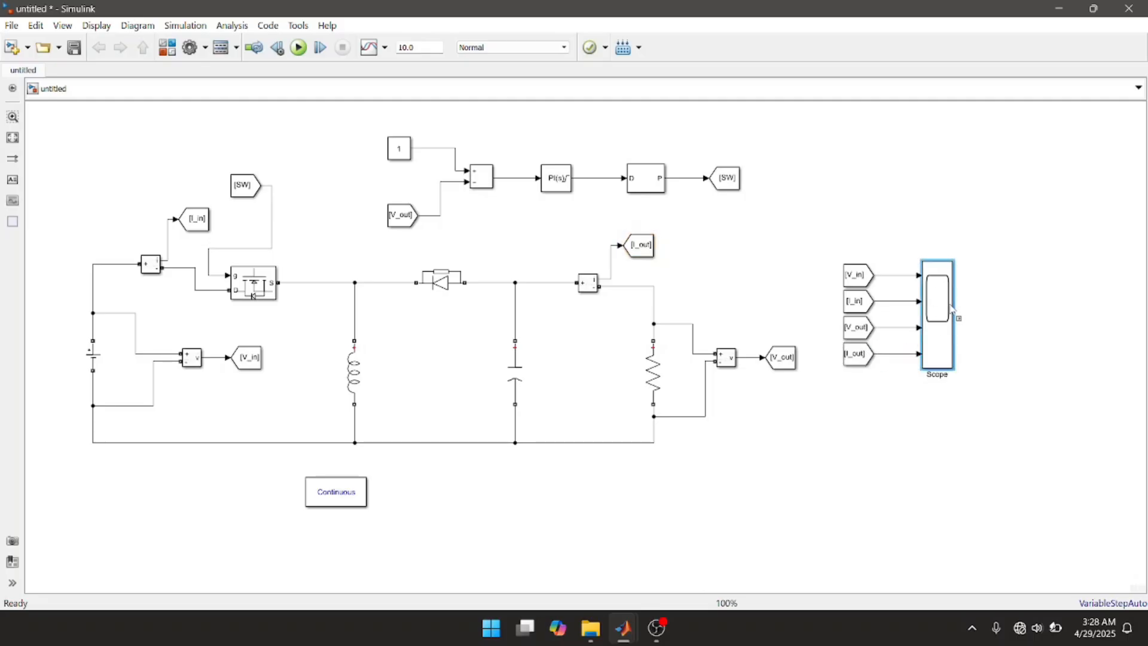
left_click_drag(950, 308, 966, 309)
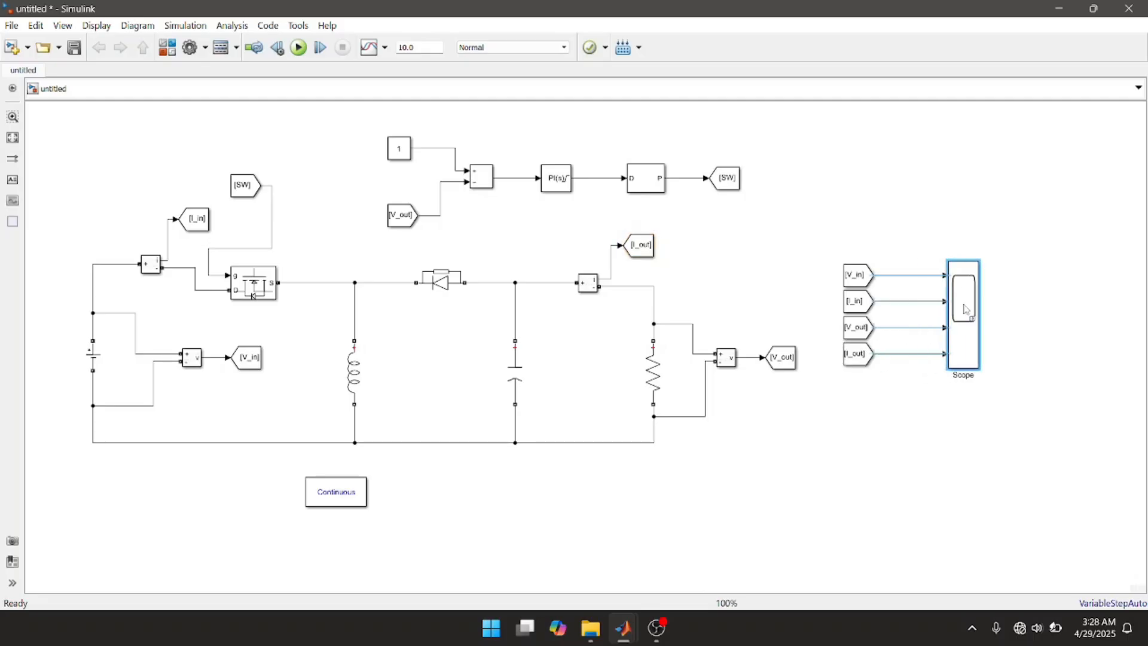
left_click(899, 275)
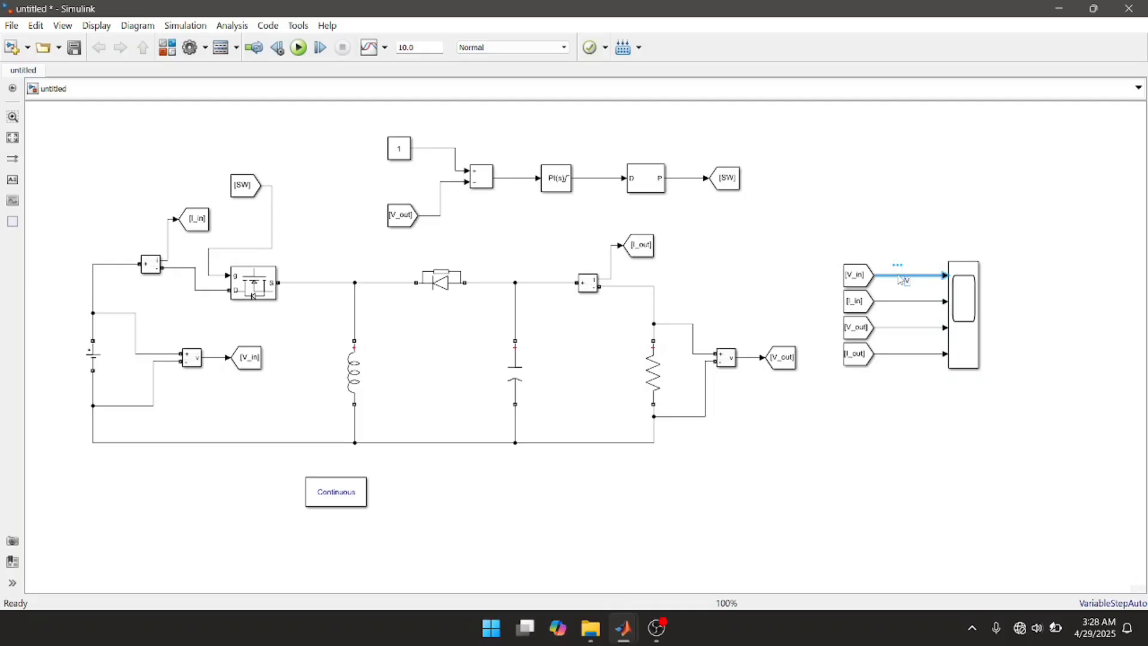
type("V_in")
left_click(906, 302)
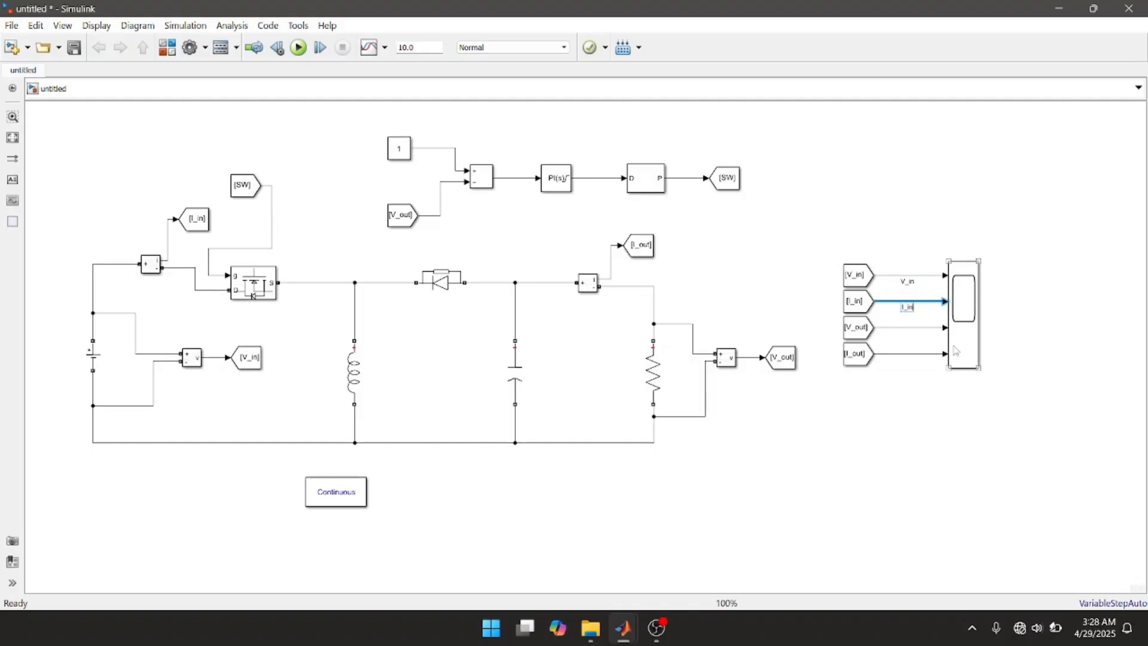
double_click(905, 328)
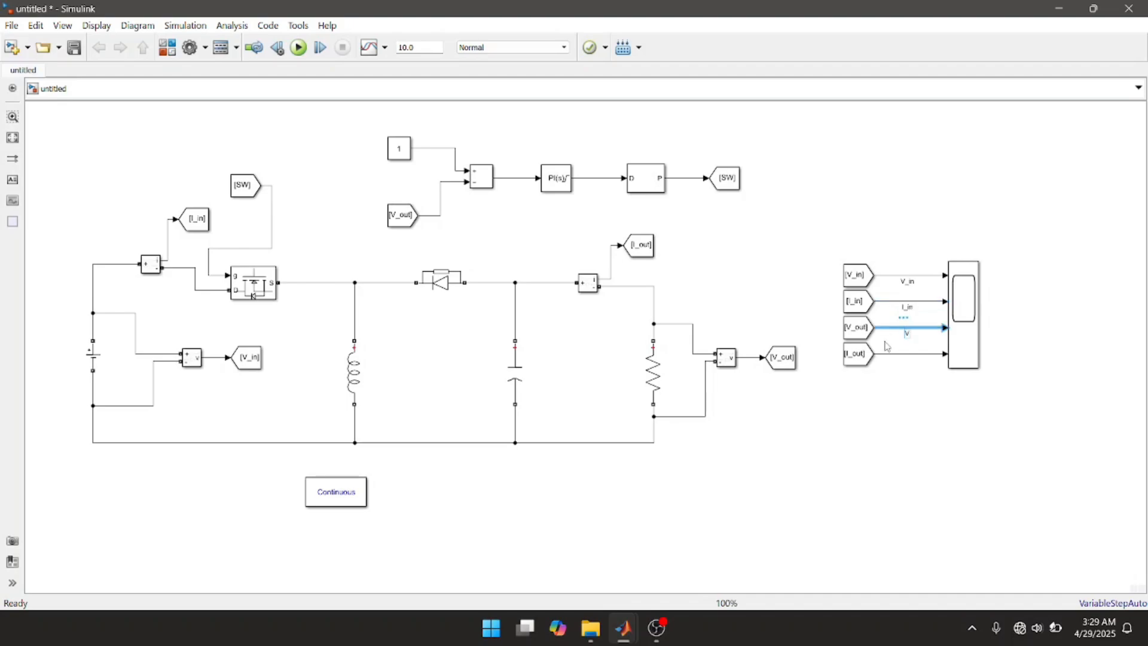
type("V_out")
left_click(896, 354)
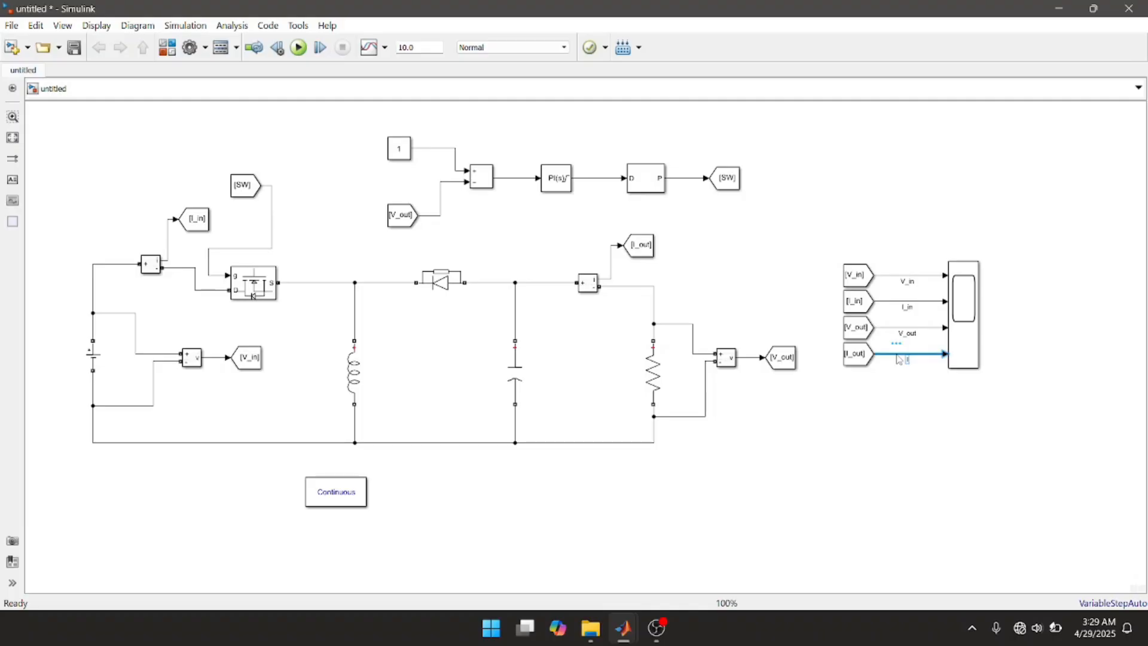
type("I_out")
left_click(954, 389)
Step: Open the Scope and set its display layout to a 2-by-2 grid of plots
left_click(968, 317)
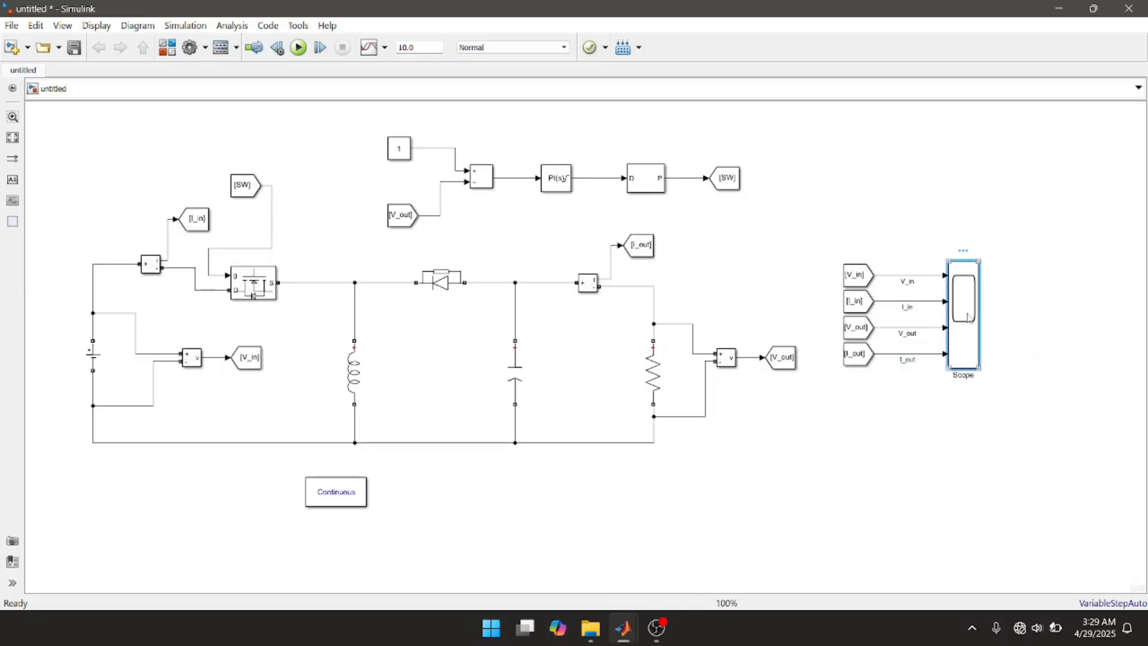
double_click(968, 317)
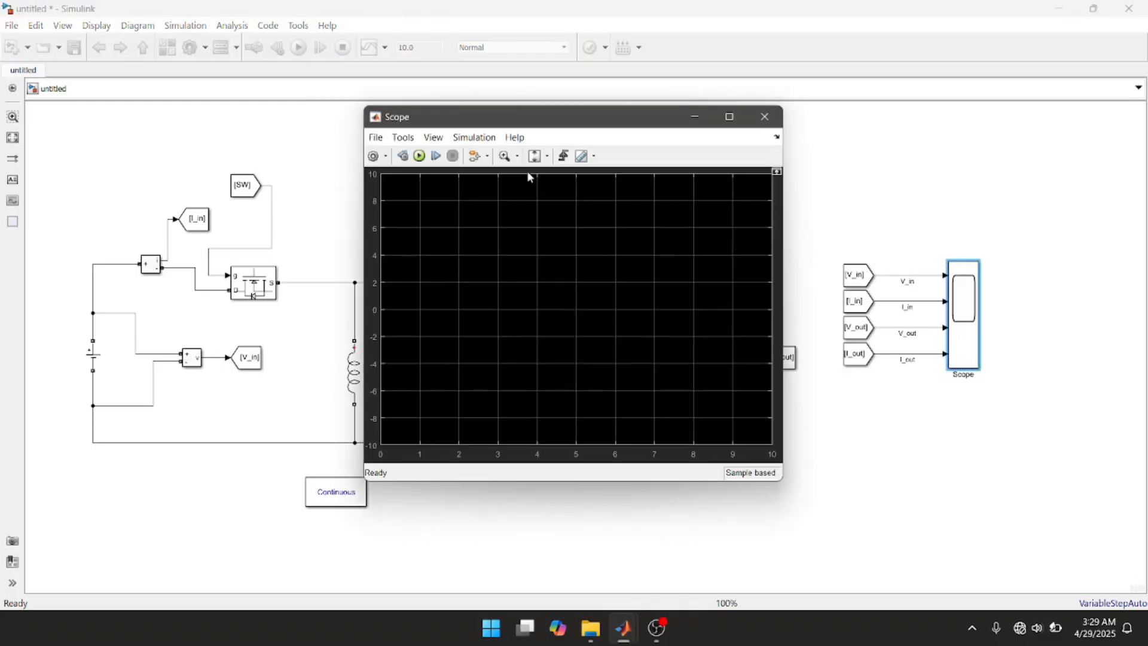
left_click(431, 142)
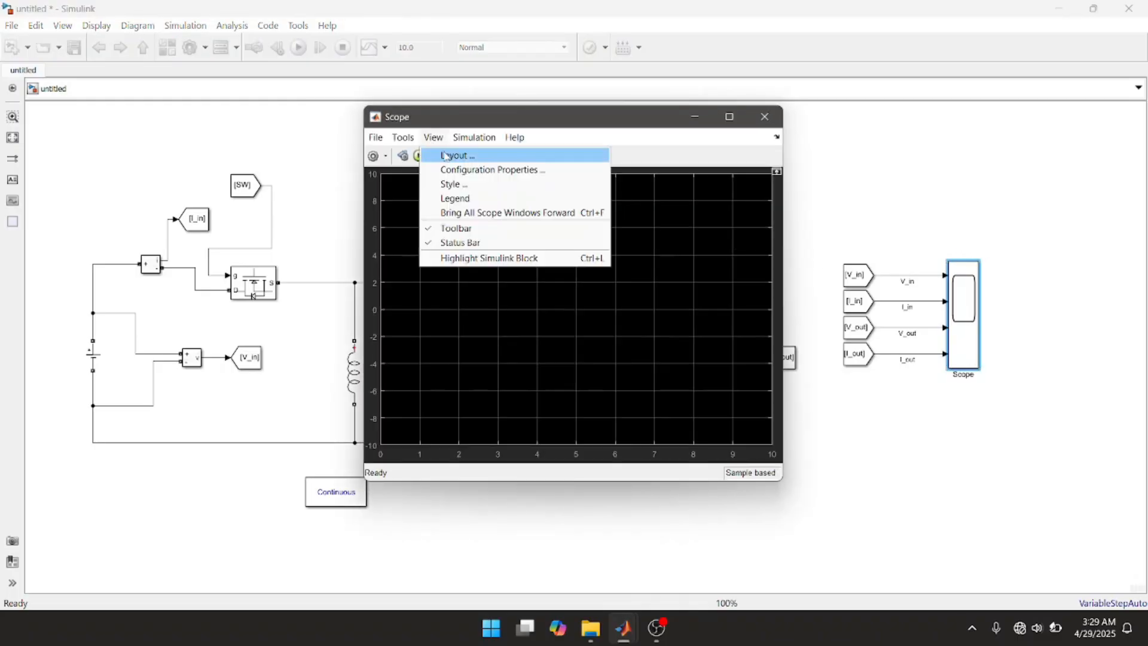
left_click(448, 155)
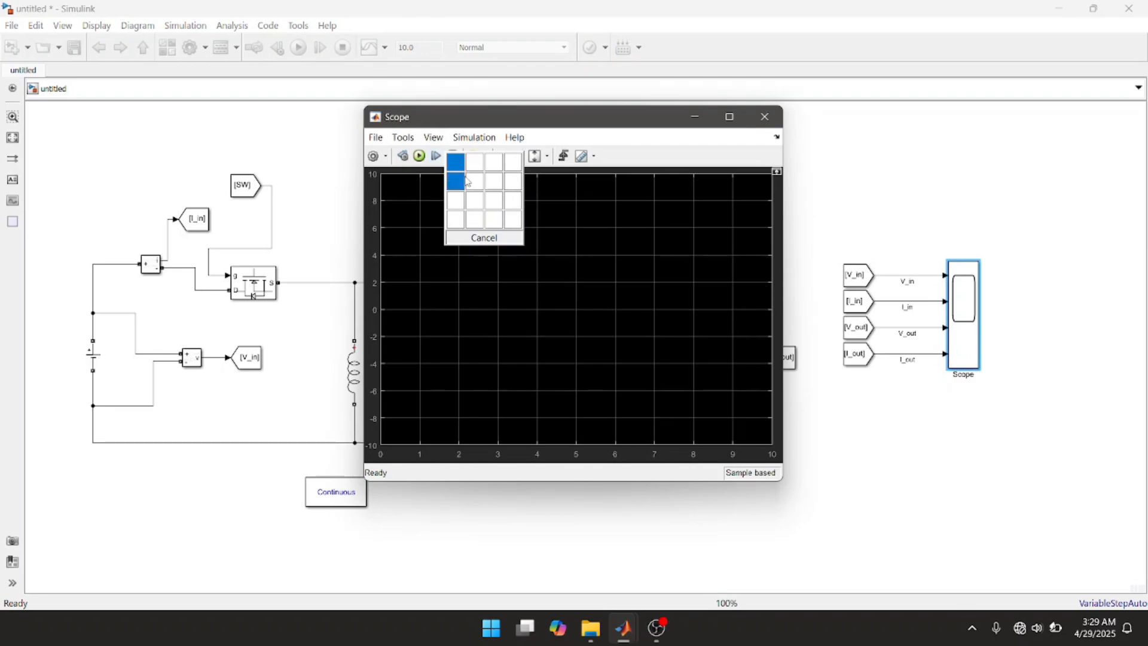
left_click(473, 190)
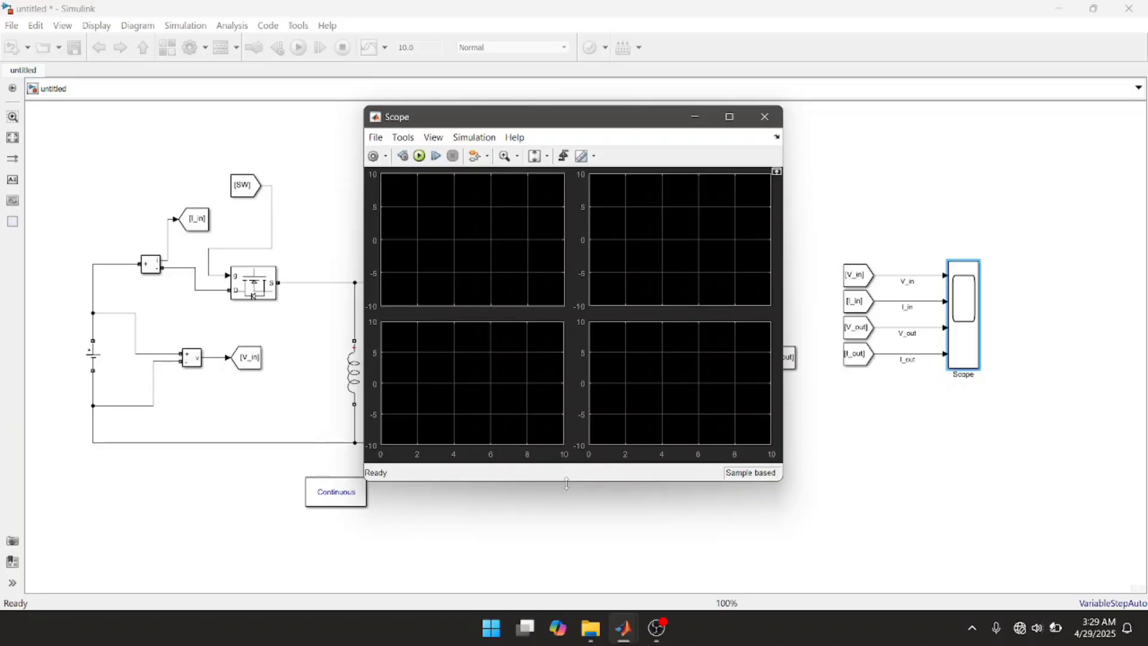
Step: Make the Scope window taller, move it higher on the screen and close it
left_click_drag(575, 483, 582, 576)
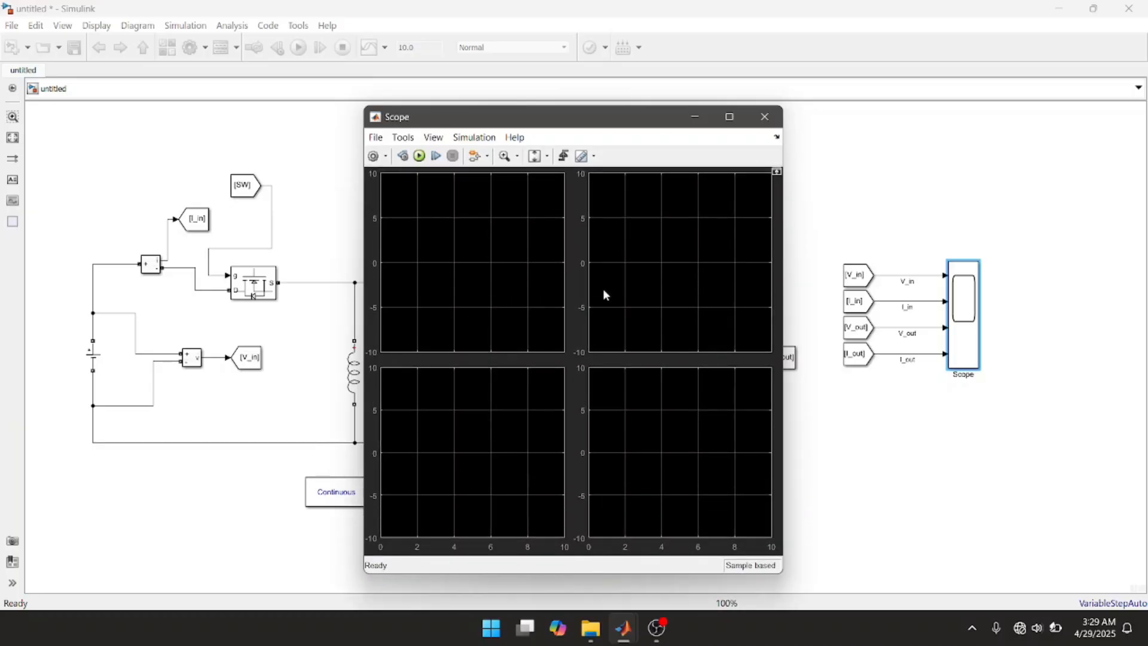
left_click_drag(563, 106, 563, 42)
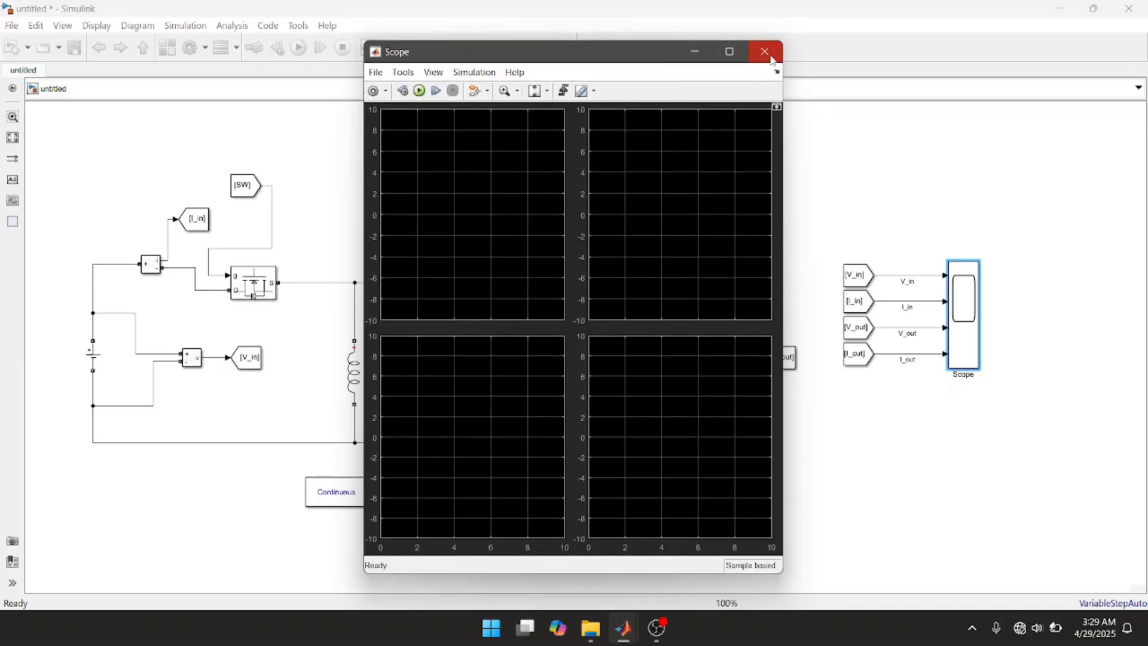
left_click(766, 52)
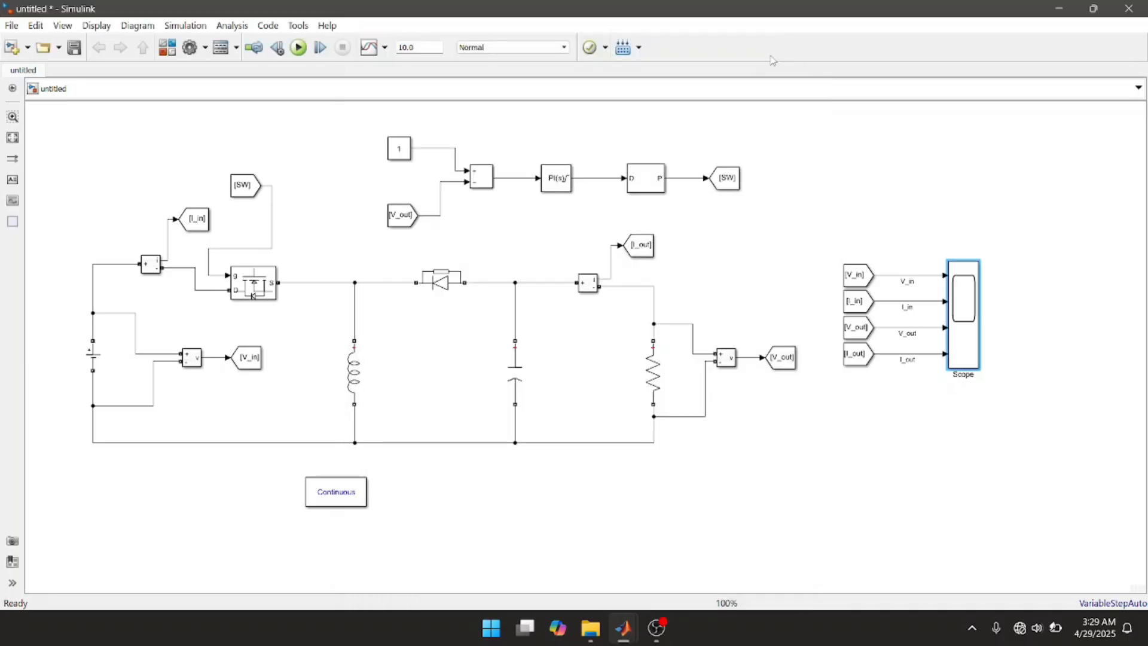
Step: Set the simulation stop time to 0.1
double_click(417, 48)
type("0")
double_click(968, 293)
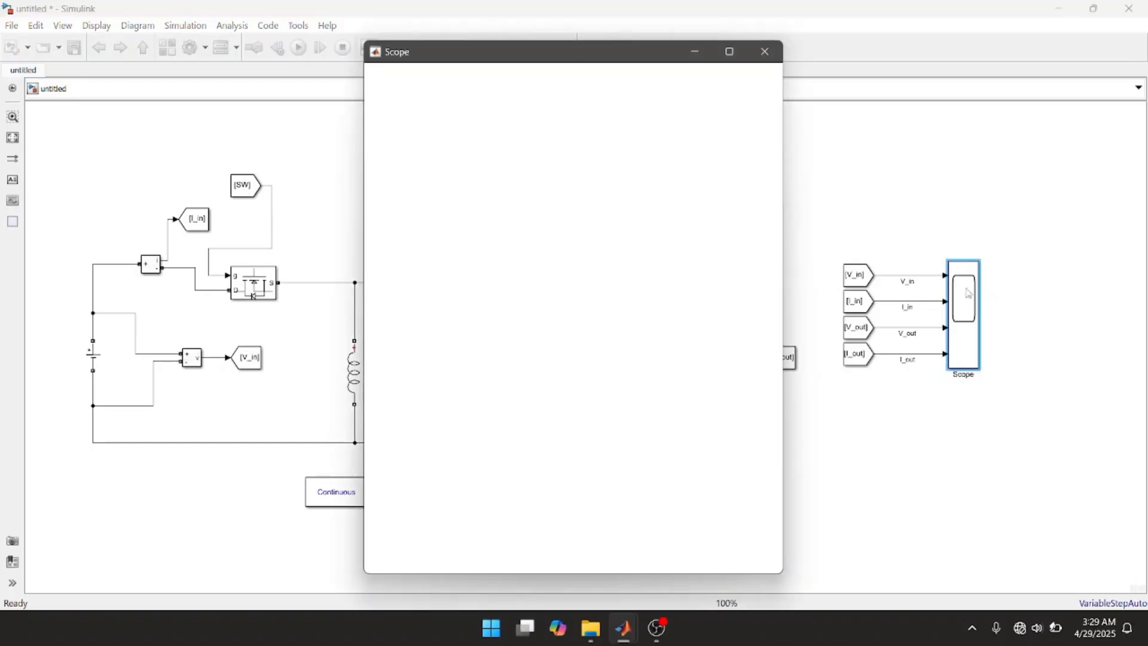
left_click(765, 52)
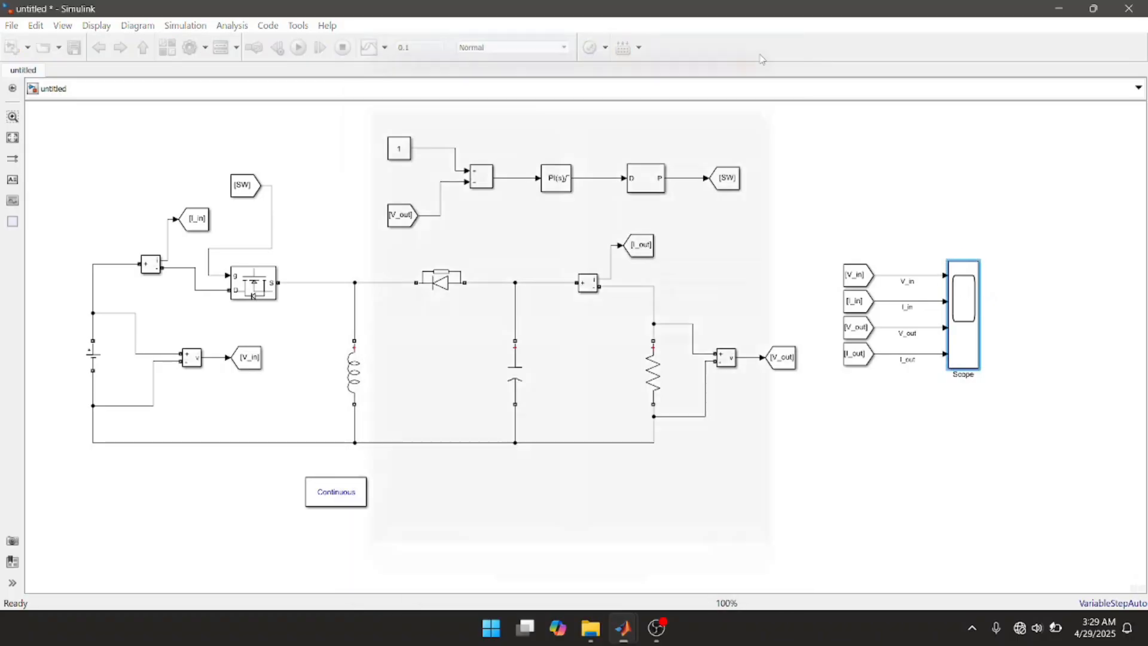
Step: Set the value of the Constant block that provides the reference voltage to 30
double_click(401, 150)
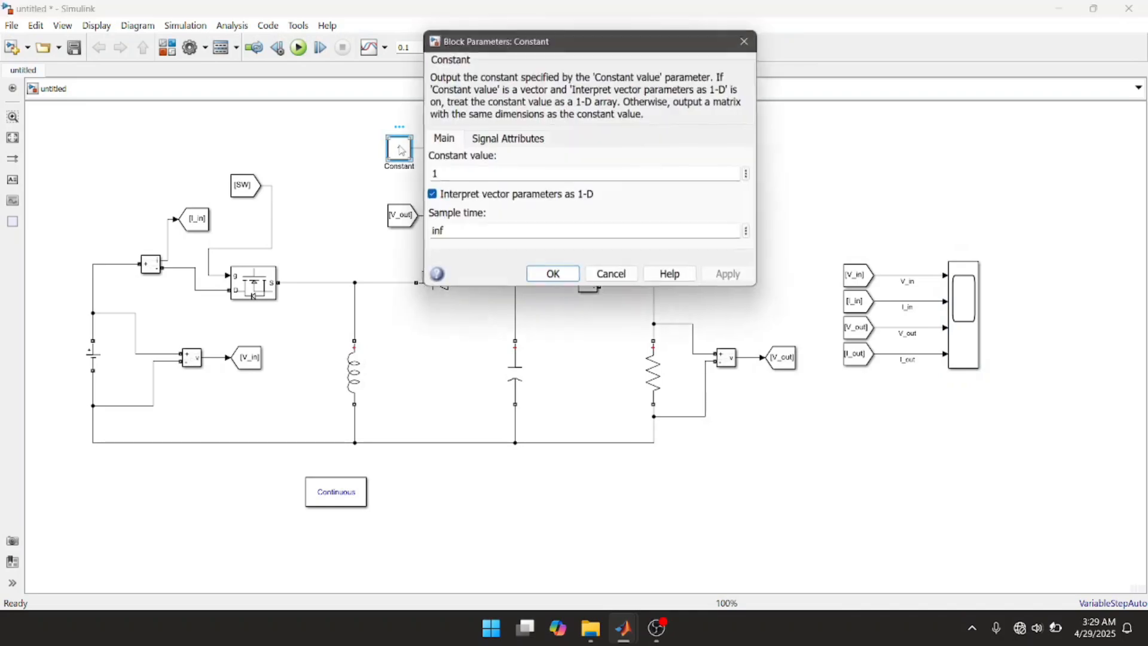
type("30")
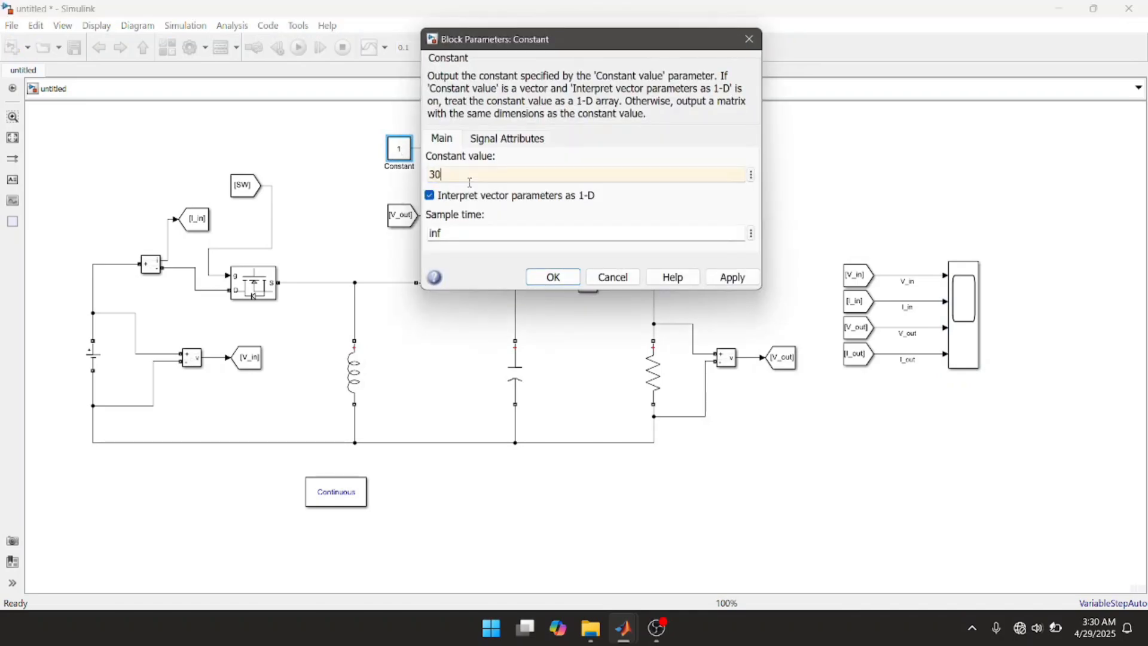
left_click(732, 280)
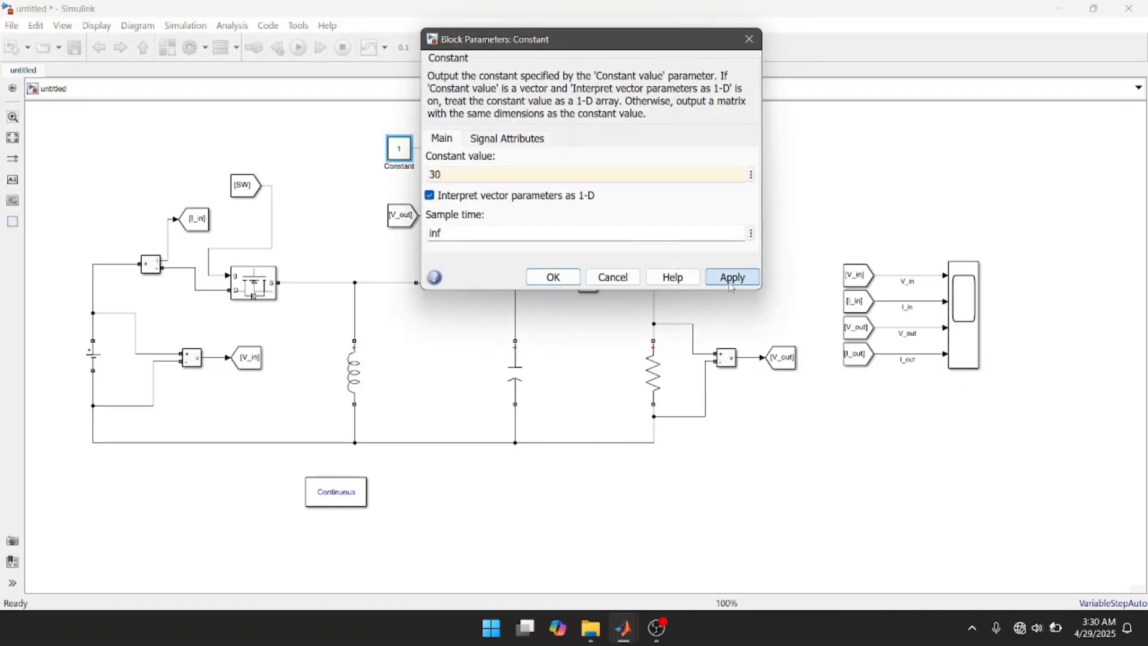
left_click(554, 278)
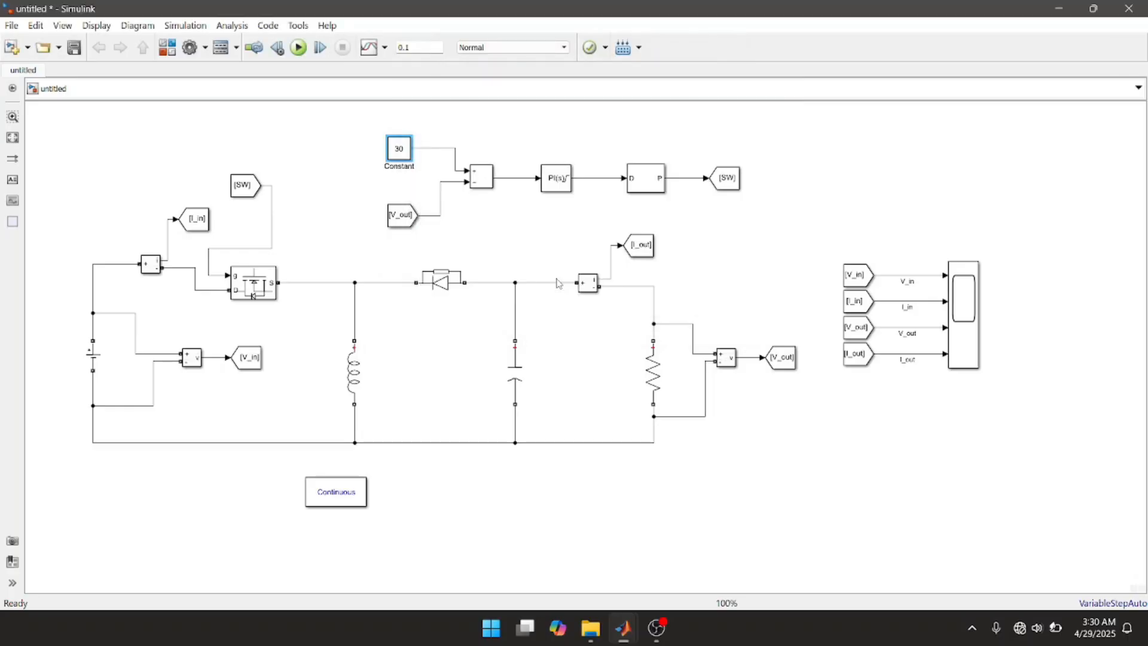
left_click(765, 254)
Step: Add a Display block from Simulink/Sinks below the SW Goto block and branch the PI controller's output line to it
double_click(812, 201)
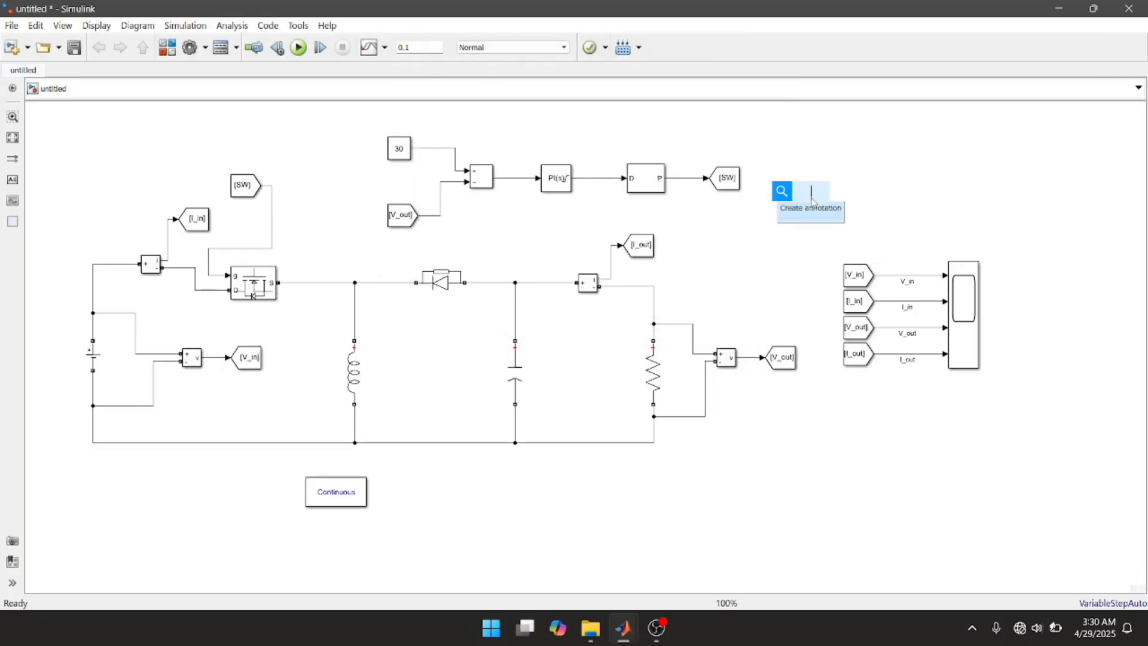
type("dis")
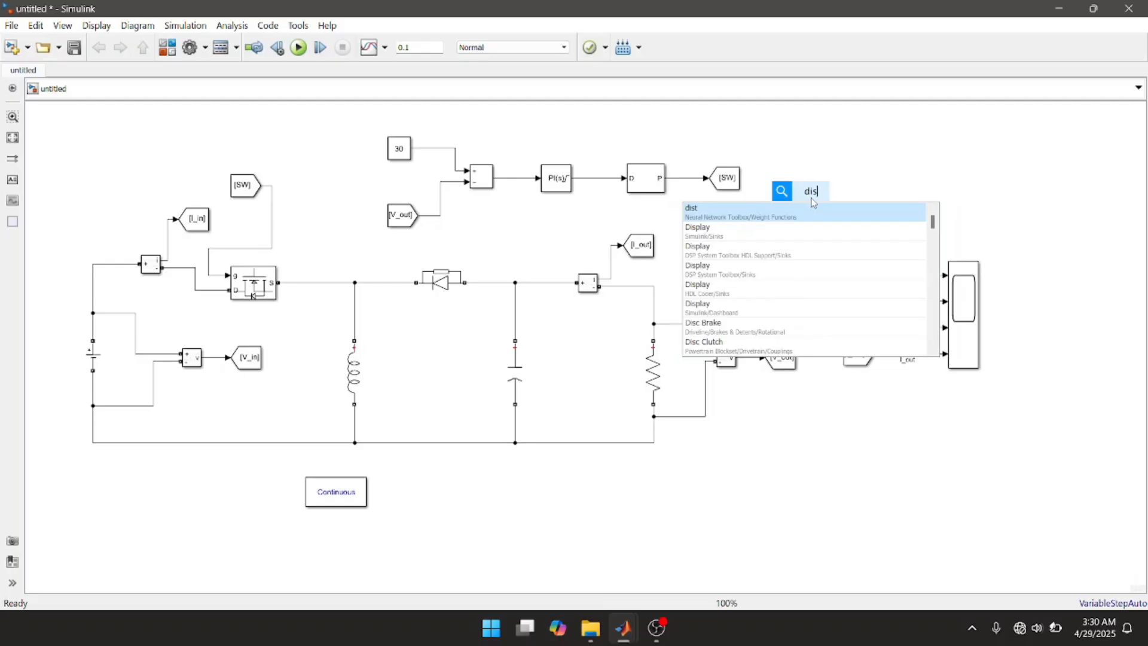
type("p")
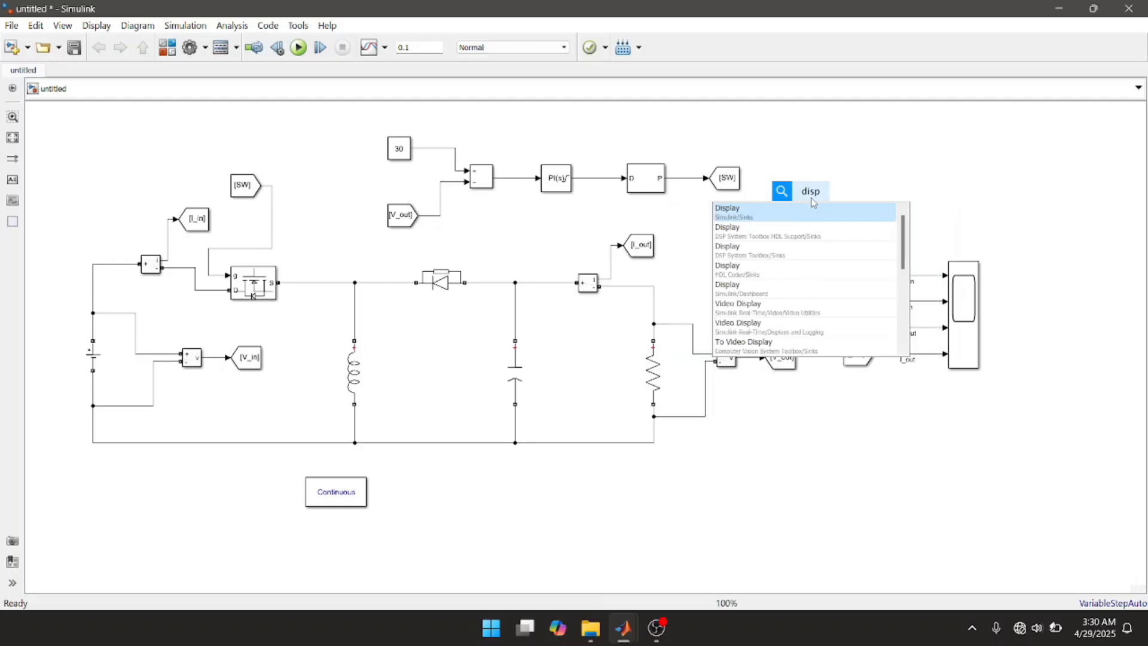
left_click(736, 213)
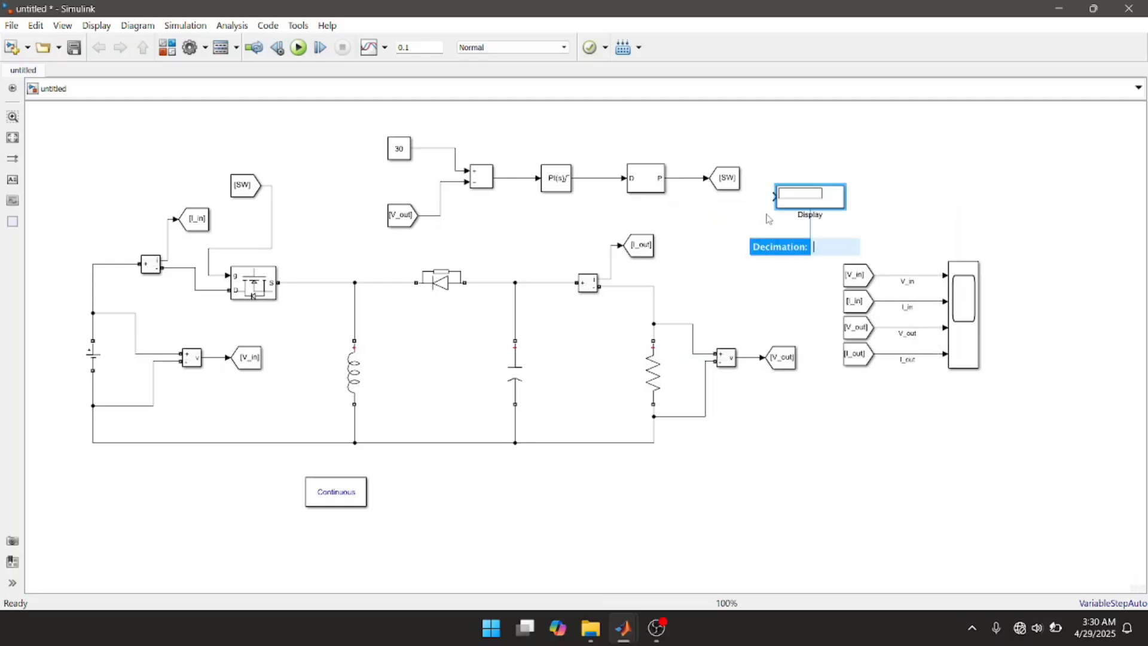
left_click(726, 212)
left_click_drag(803, 202, 741, 236)
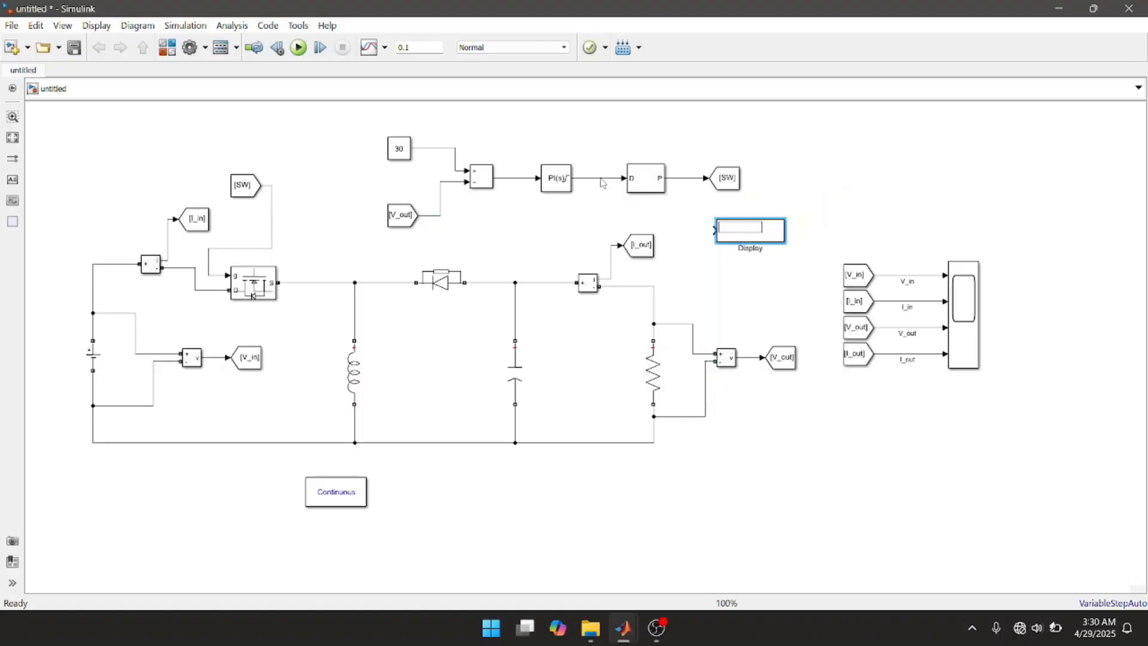
left_click_drag(602, 183, 746, 224)
left_click(807, 193)
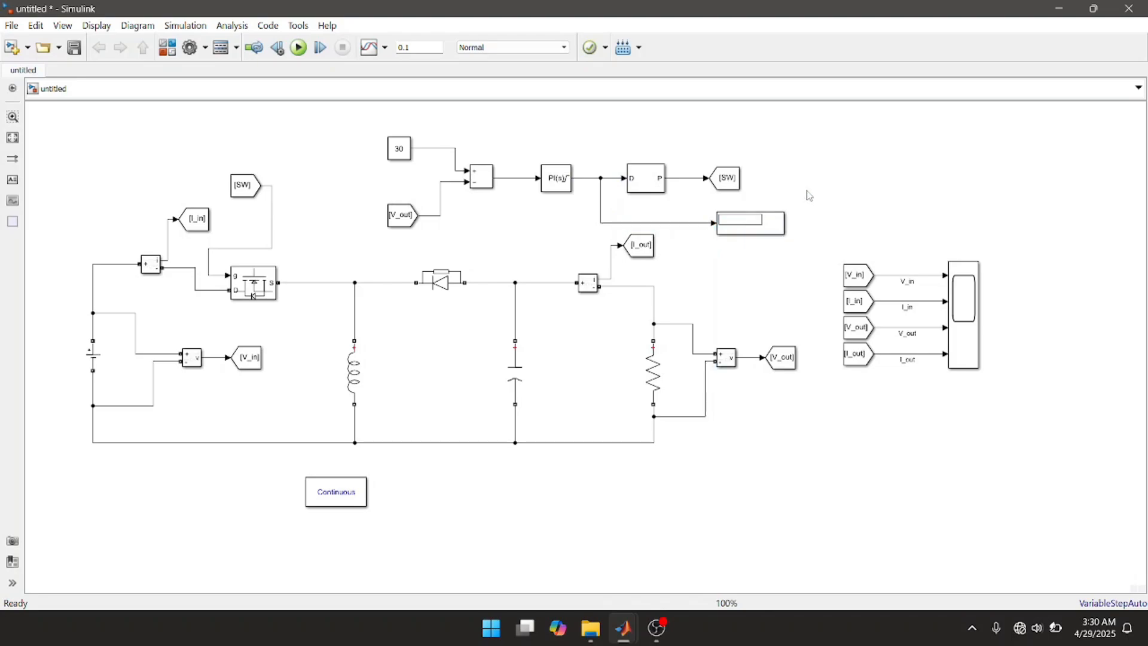
Step: Run the simulation from the Scope window, autoscale the four plots to view the waveforms, and close the Scope
left_click(955, 299)
double_click(956, 299)
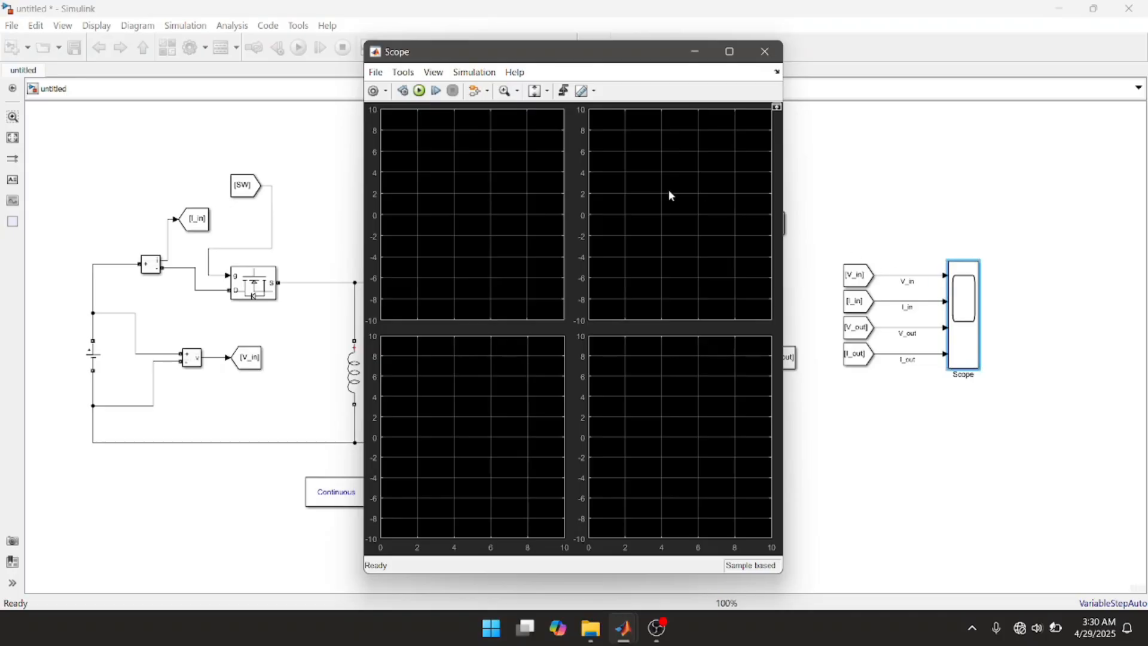
left_click(421, 91)
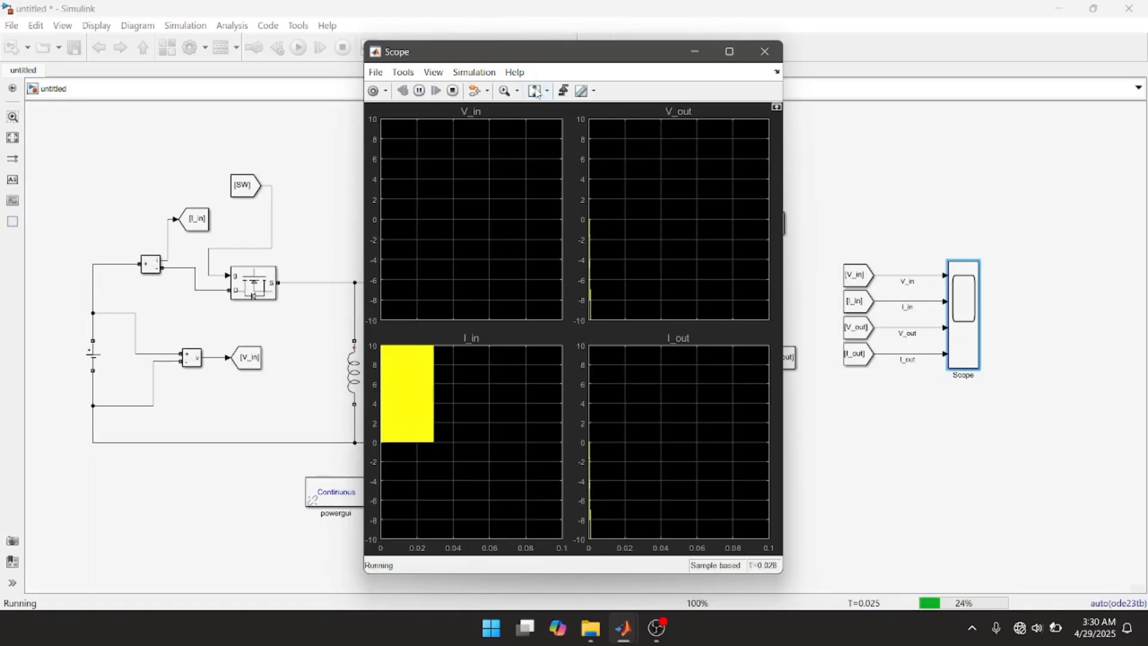
left_click(535, 92)
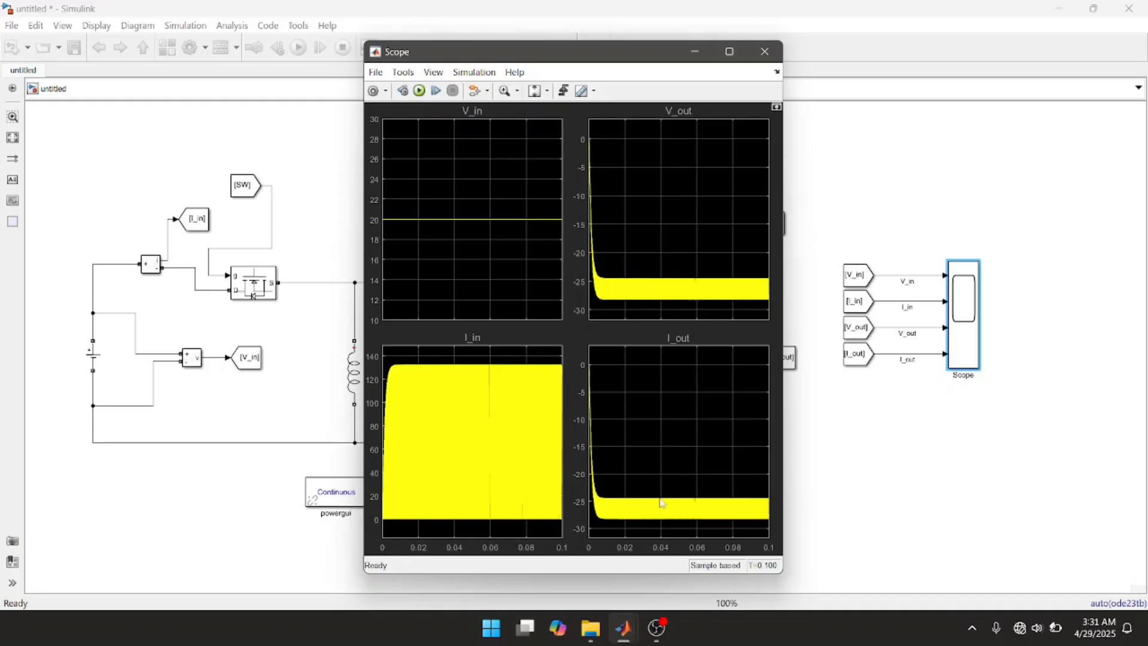
left_click(764, 52)
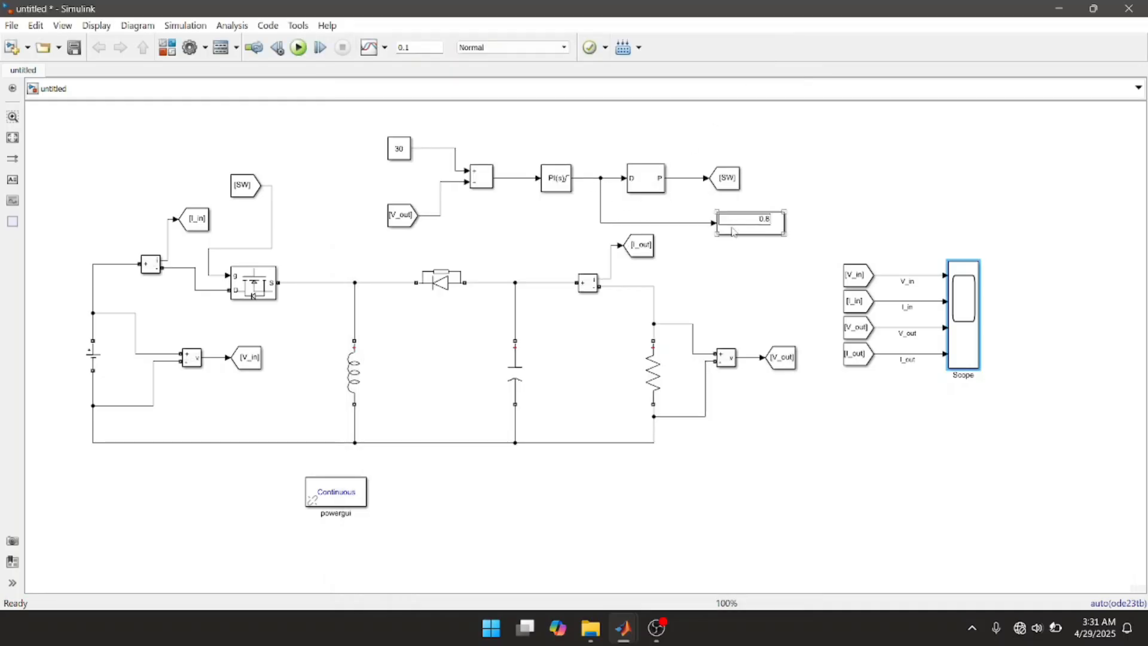
Step: Check the controller output on the Display block and select the PID Controller block
left_click(750, 229)
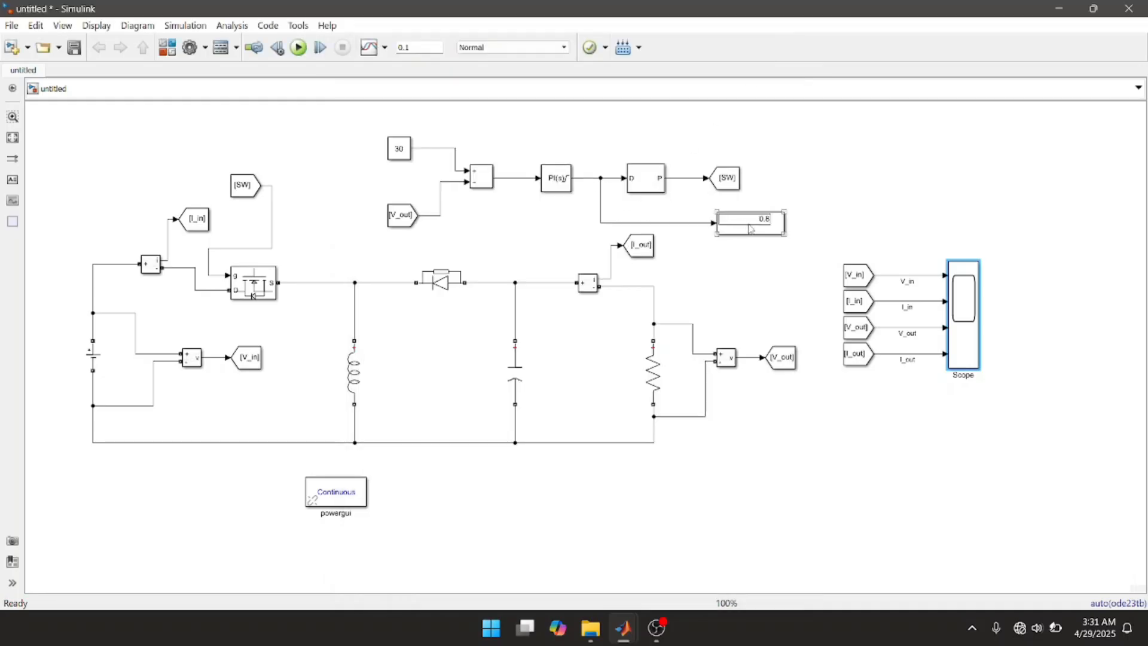
left_click(555, 188)
left_click(560, 198)
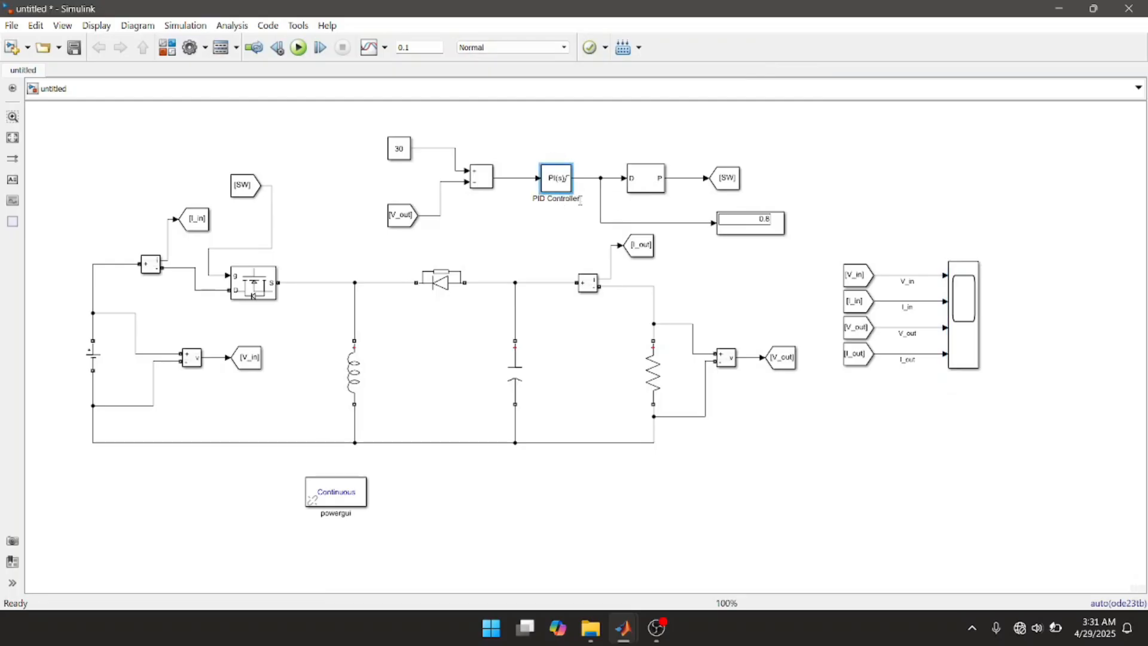
Step: Rename the PID Controller block to "Duty Cycle"
key("BackSpace")
key("BackSpace")
key("BackSpace")
key("BackSpace")
key("BackSpace")
key("BackSpace")
key("BackSpace")
key("BackSpace")
key("BackSpace")
key("BackSpace")
key("BackSpace")
key("BackSpace")
key("BackSpace")
key("BackSpace")
type("Duty Cycle")
left_click(586, 221)
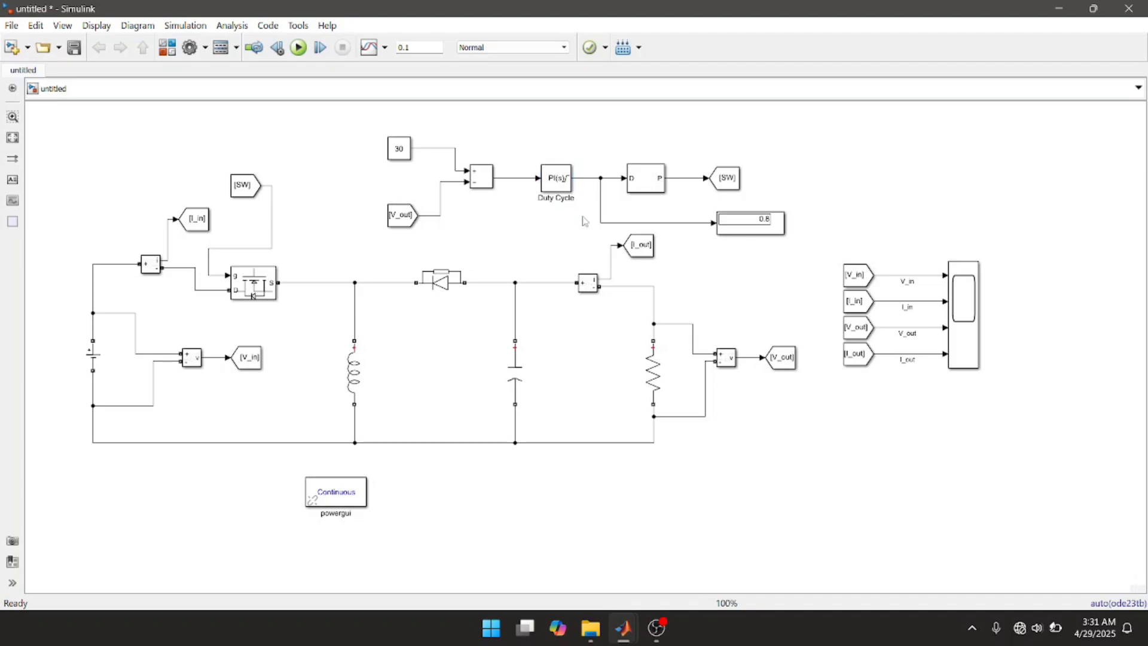
Step: Set the upper saturation limit of the Duty Cycle PI controller's output to 0.25 and apply it
left_click(564, 185)
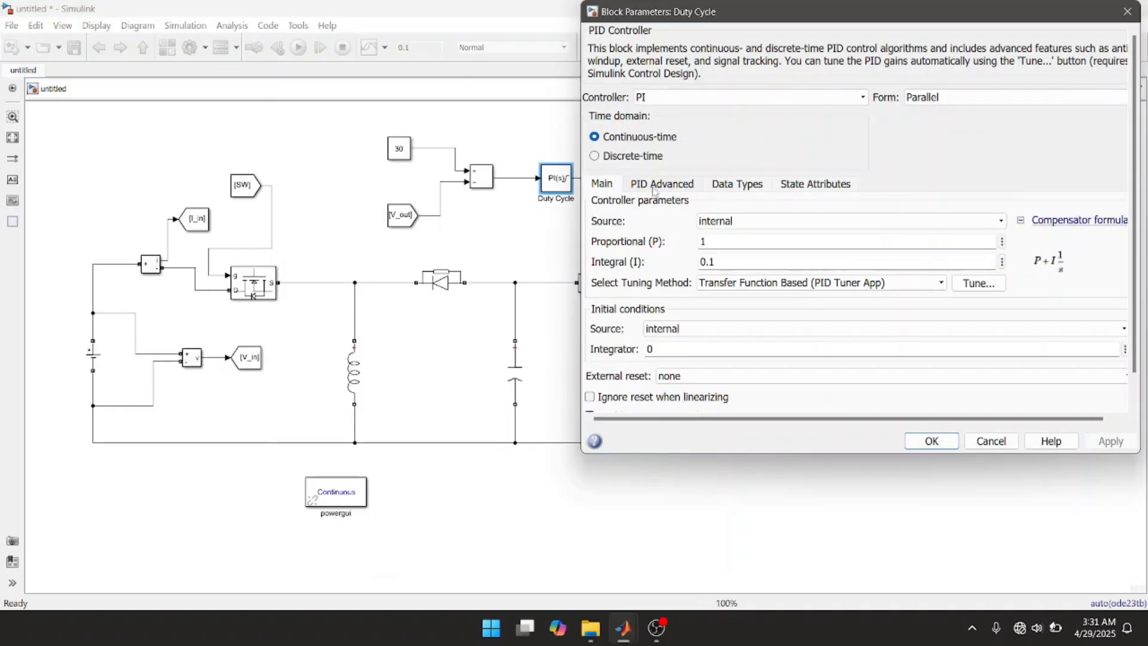
left_click(674, 184)
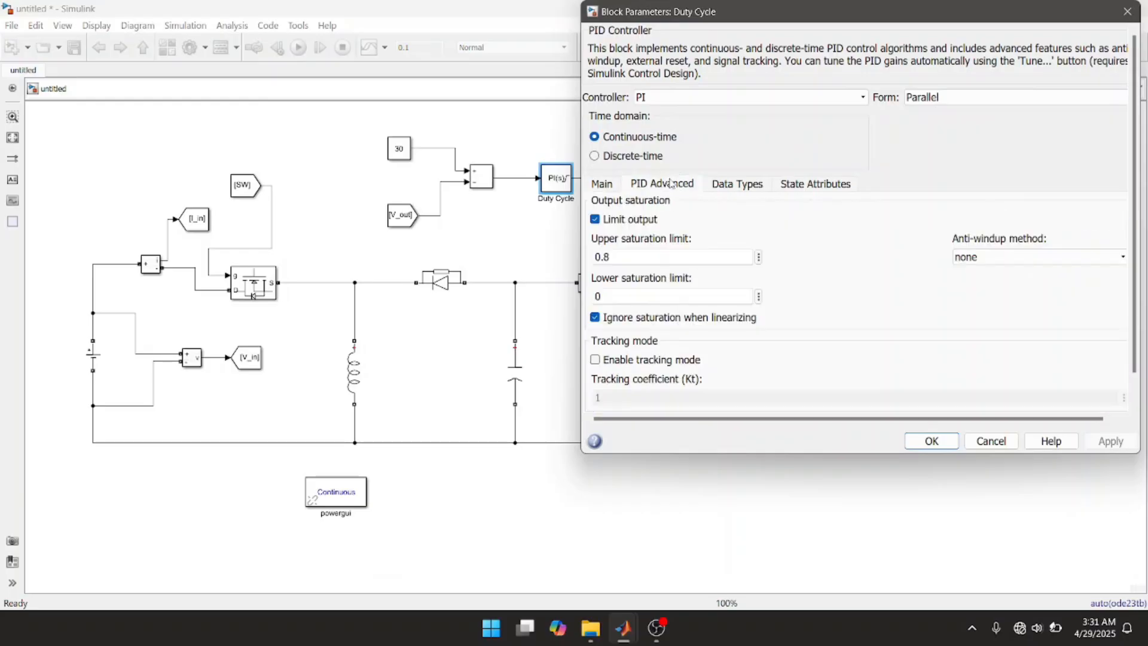
left_click(620, 256)
key("BackSpace")
key("BackSpace")
type(".")
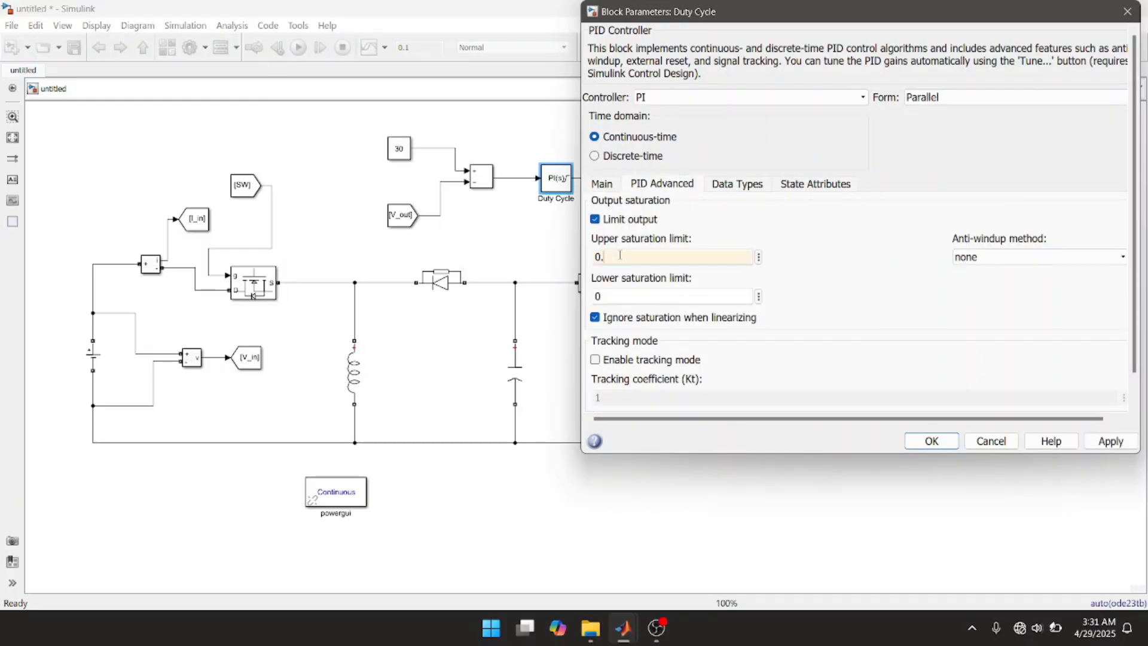
type("25")
left_click(1110, 440)
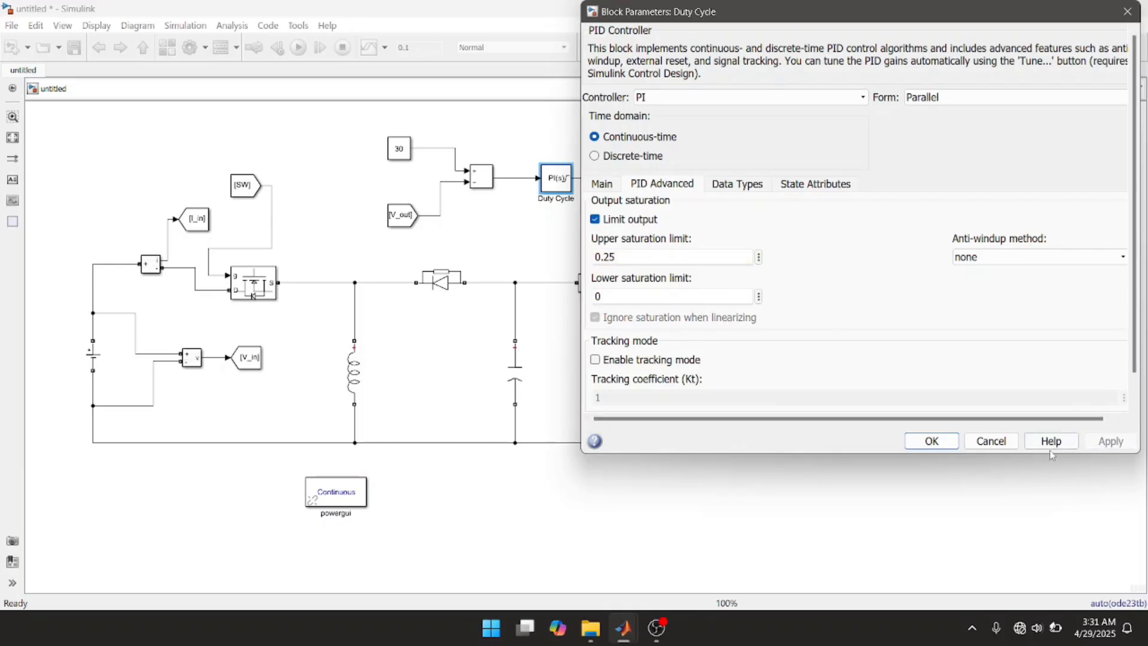
left_click(931, 443)
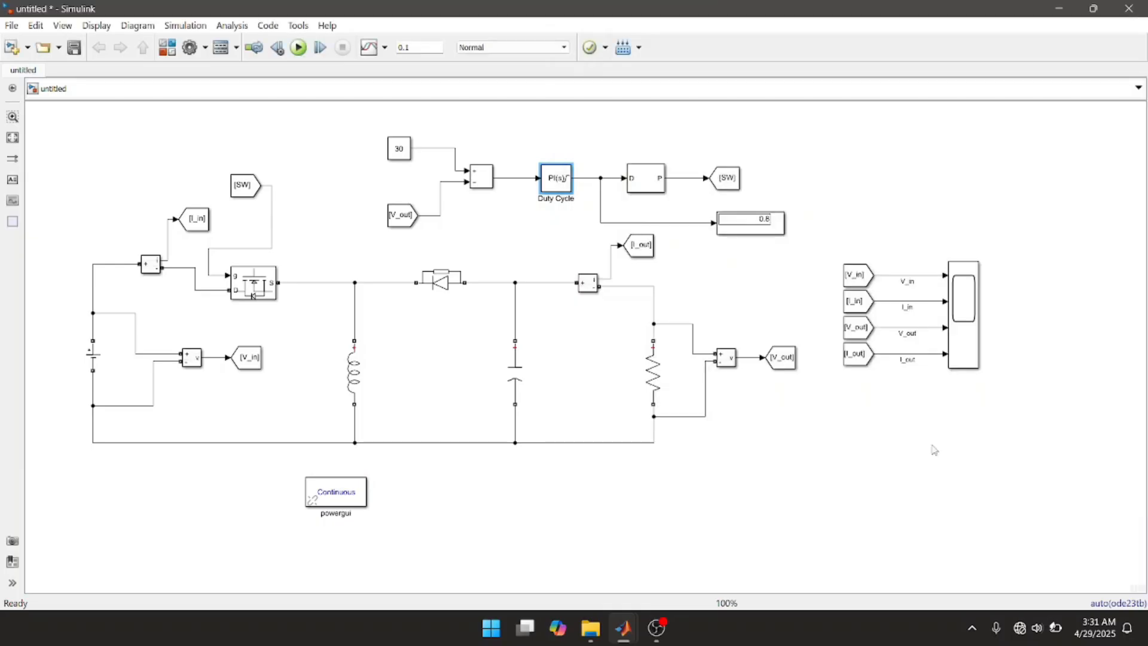
Step: Run the simulation from the Scope window, view the four voltage and current waveforms, and close the Scope
double_click(965, 345)
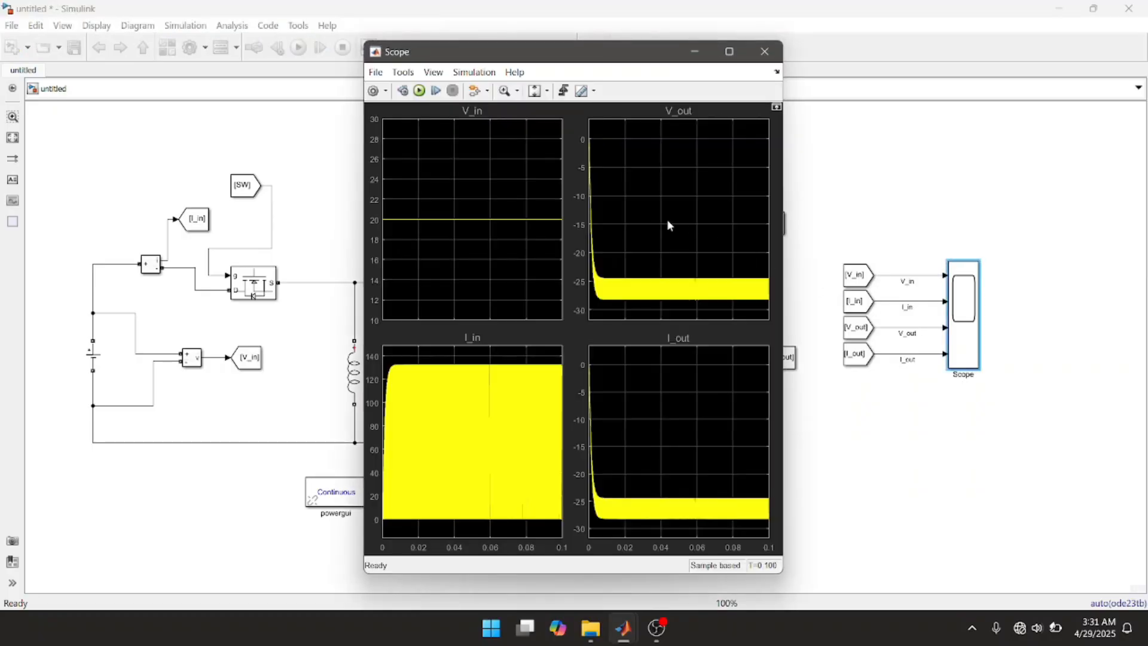
left_click(419, 92)
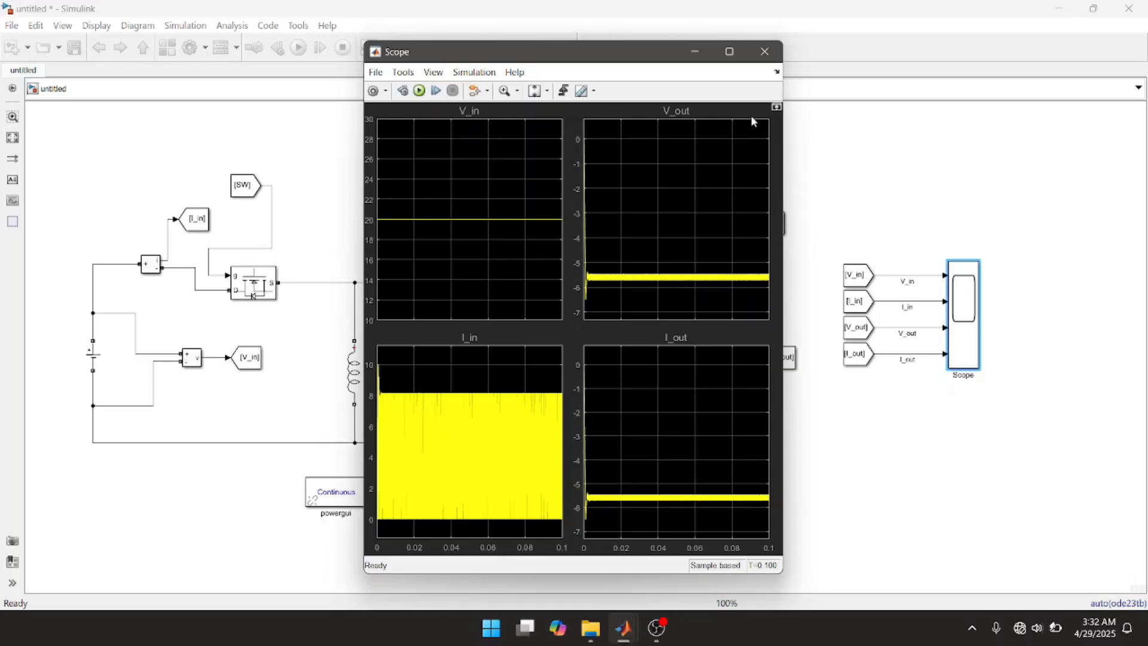
left_click(760, 62)
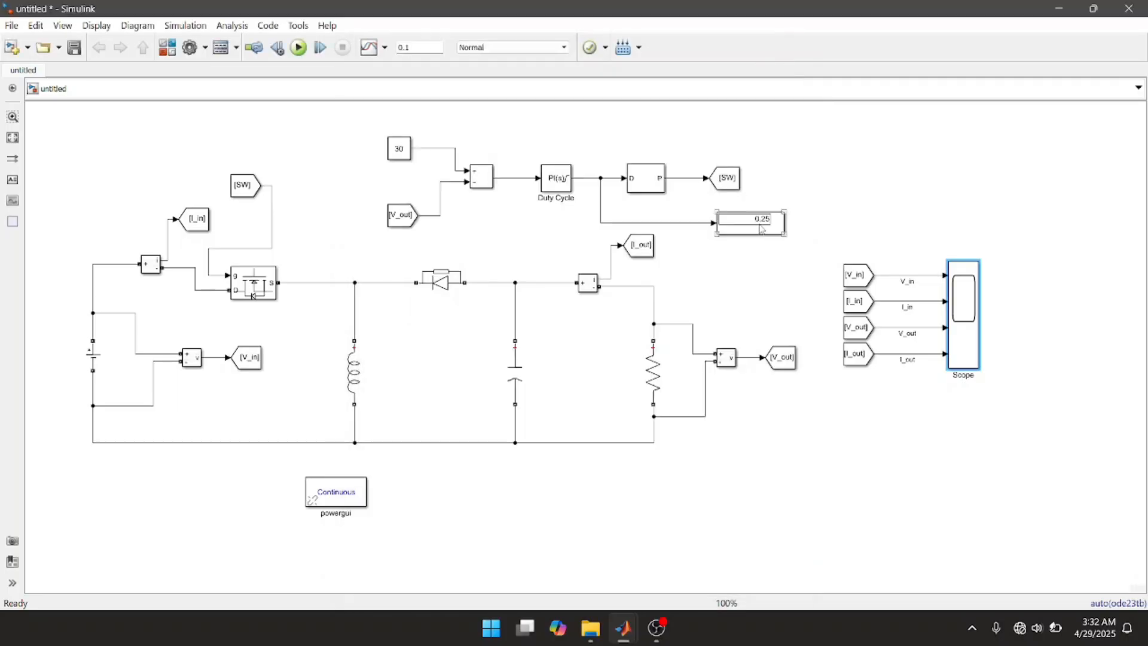
Step: Set the upper saturation limit of the Duty Cycle PI controller's output to 0.80 and apply it
left_click(559, 183)
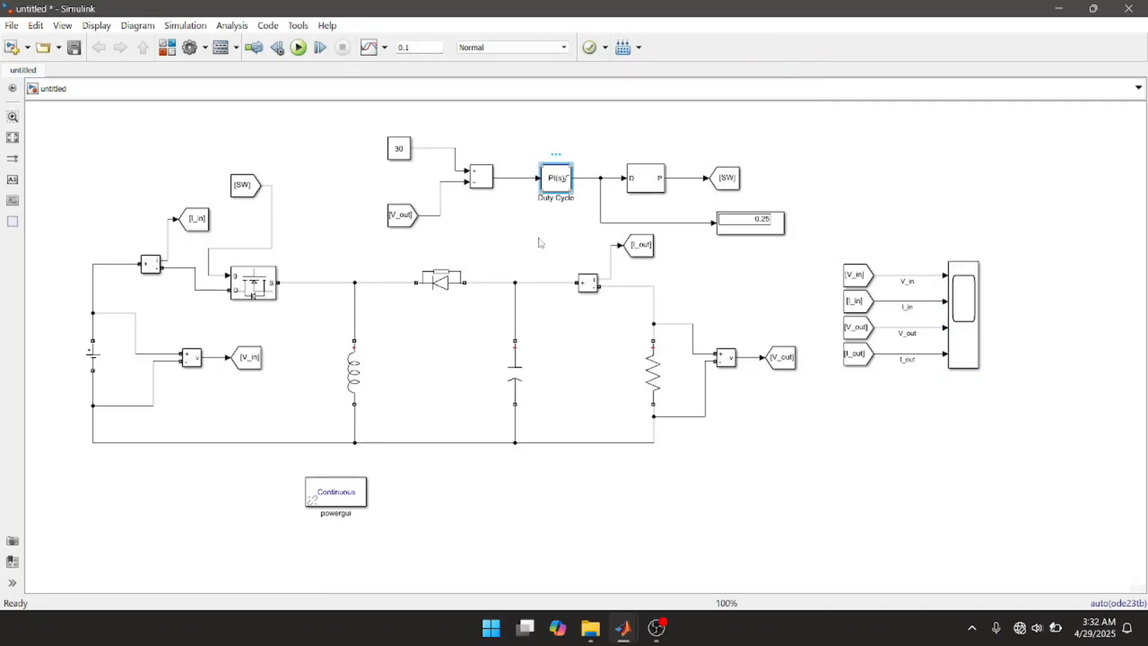
double_click(560, 188)
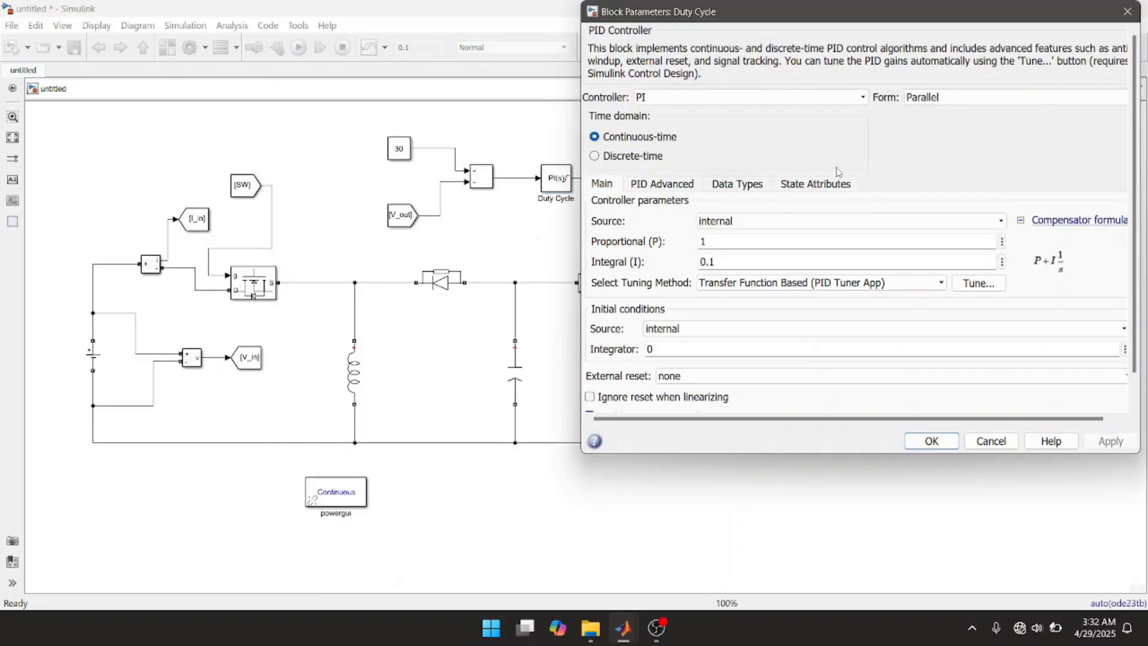
left_click(664, 186)
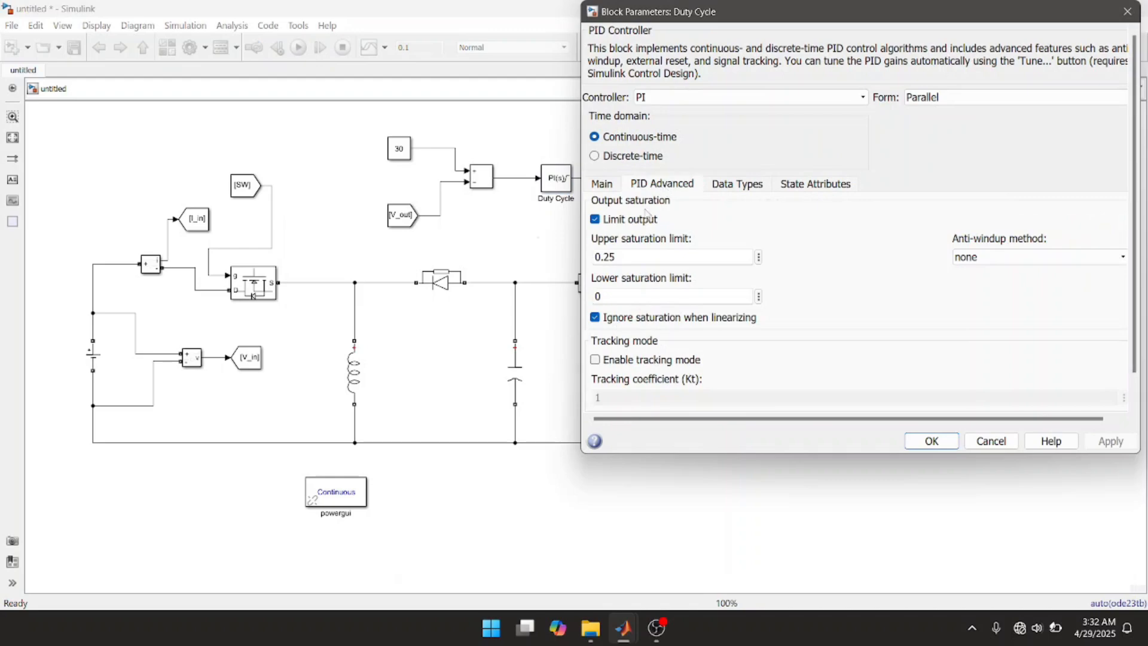
double_click(620, 256)
type("0.8")
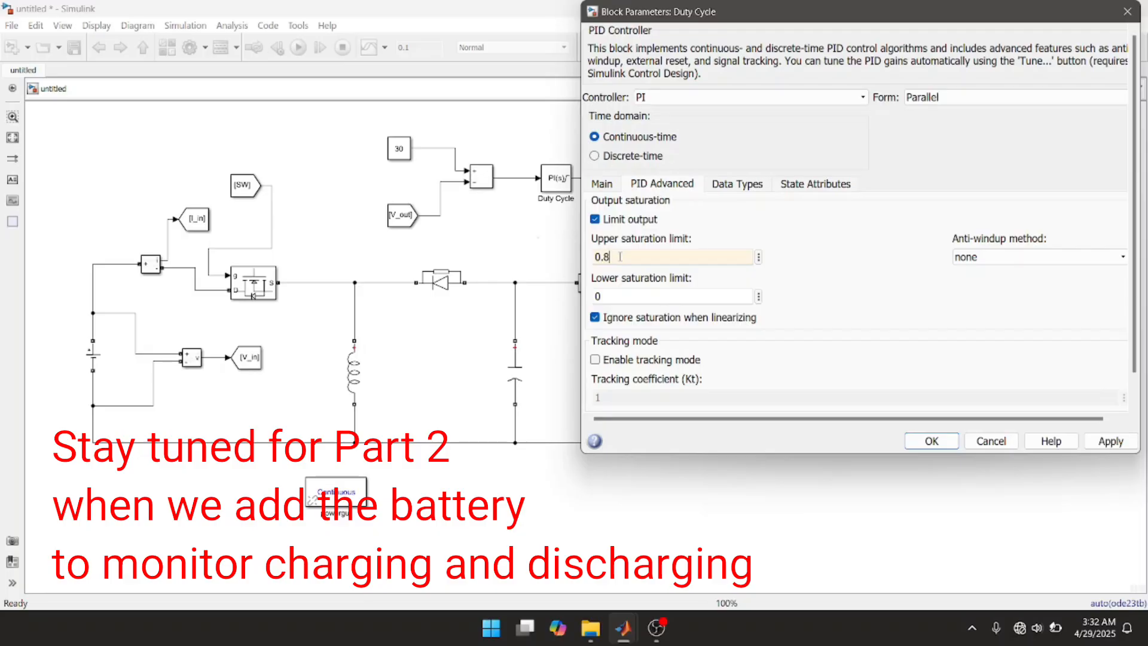
type("0")
left_click(1094, 442)
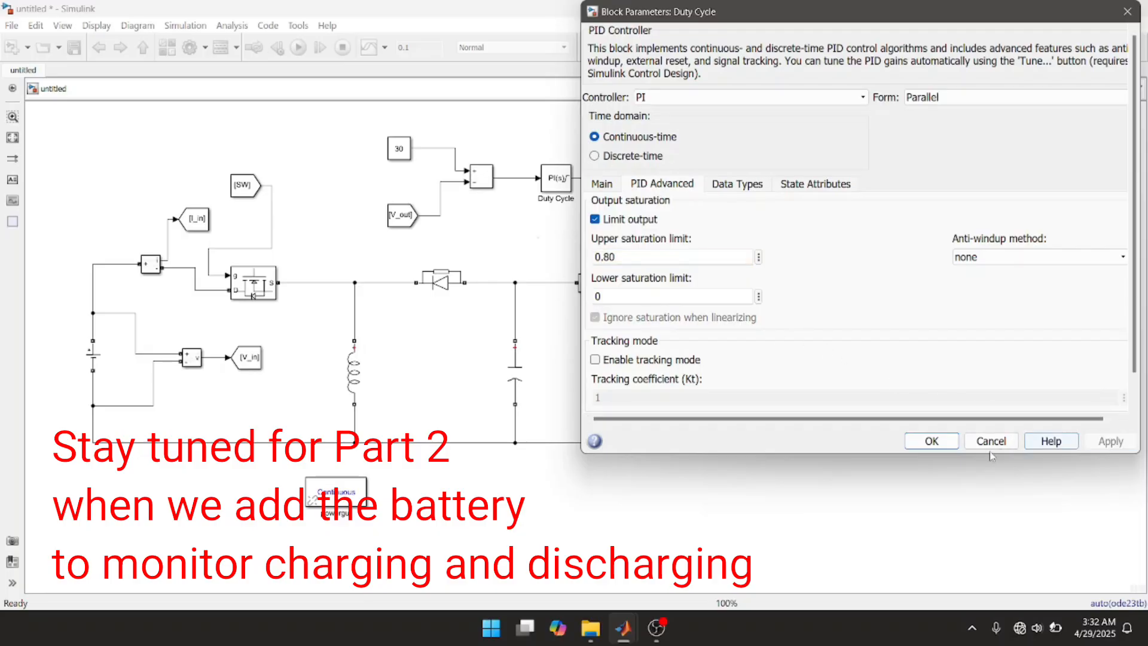
left_click(929, 442)
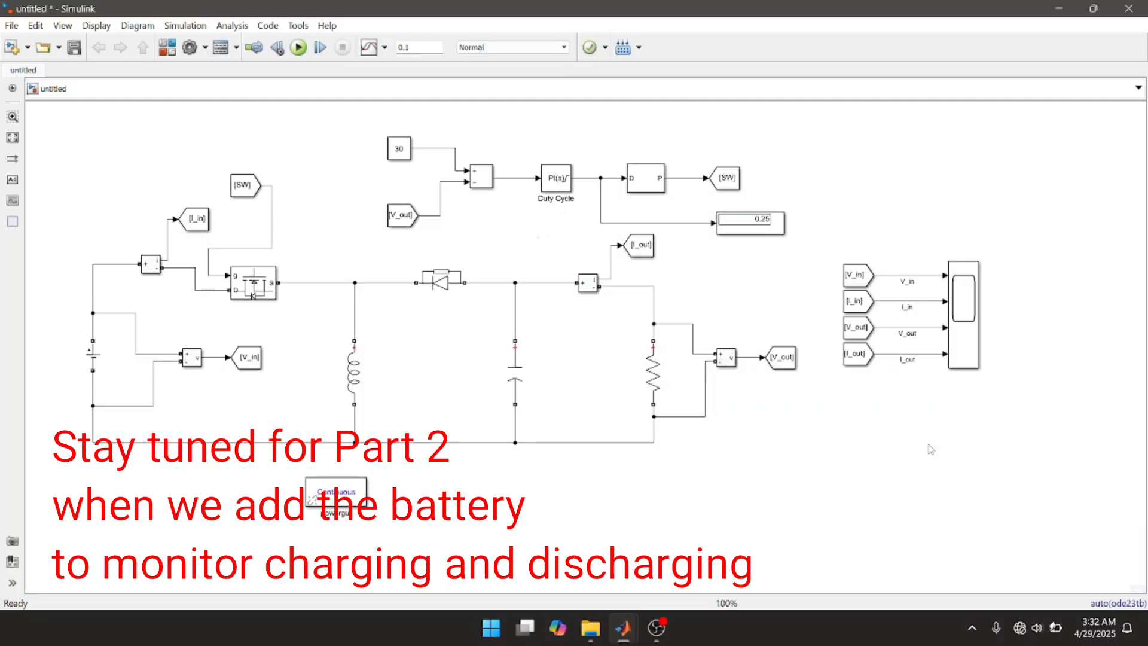